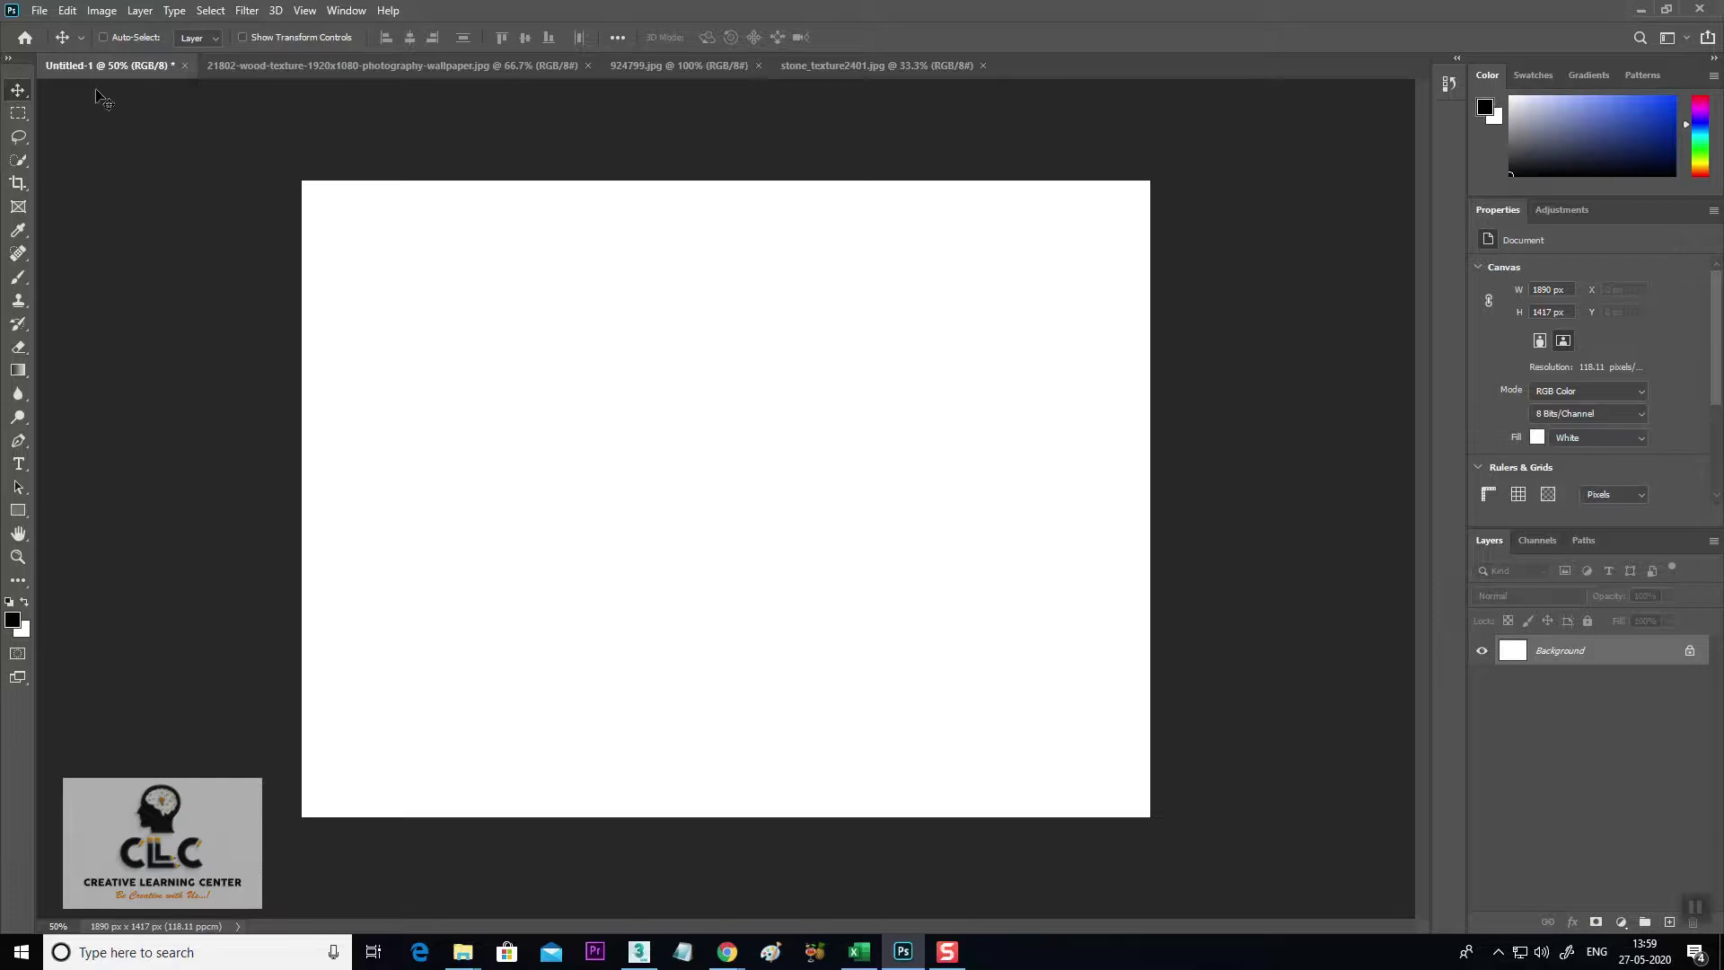
# Open the Image menu for the blank white 1890 × 1417 px document.
pyautogui.click(101, 10)
# Resize the image to 20 × 12 cm with width and height unlinked.
pyautogui.click(125, 145)
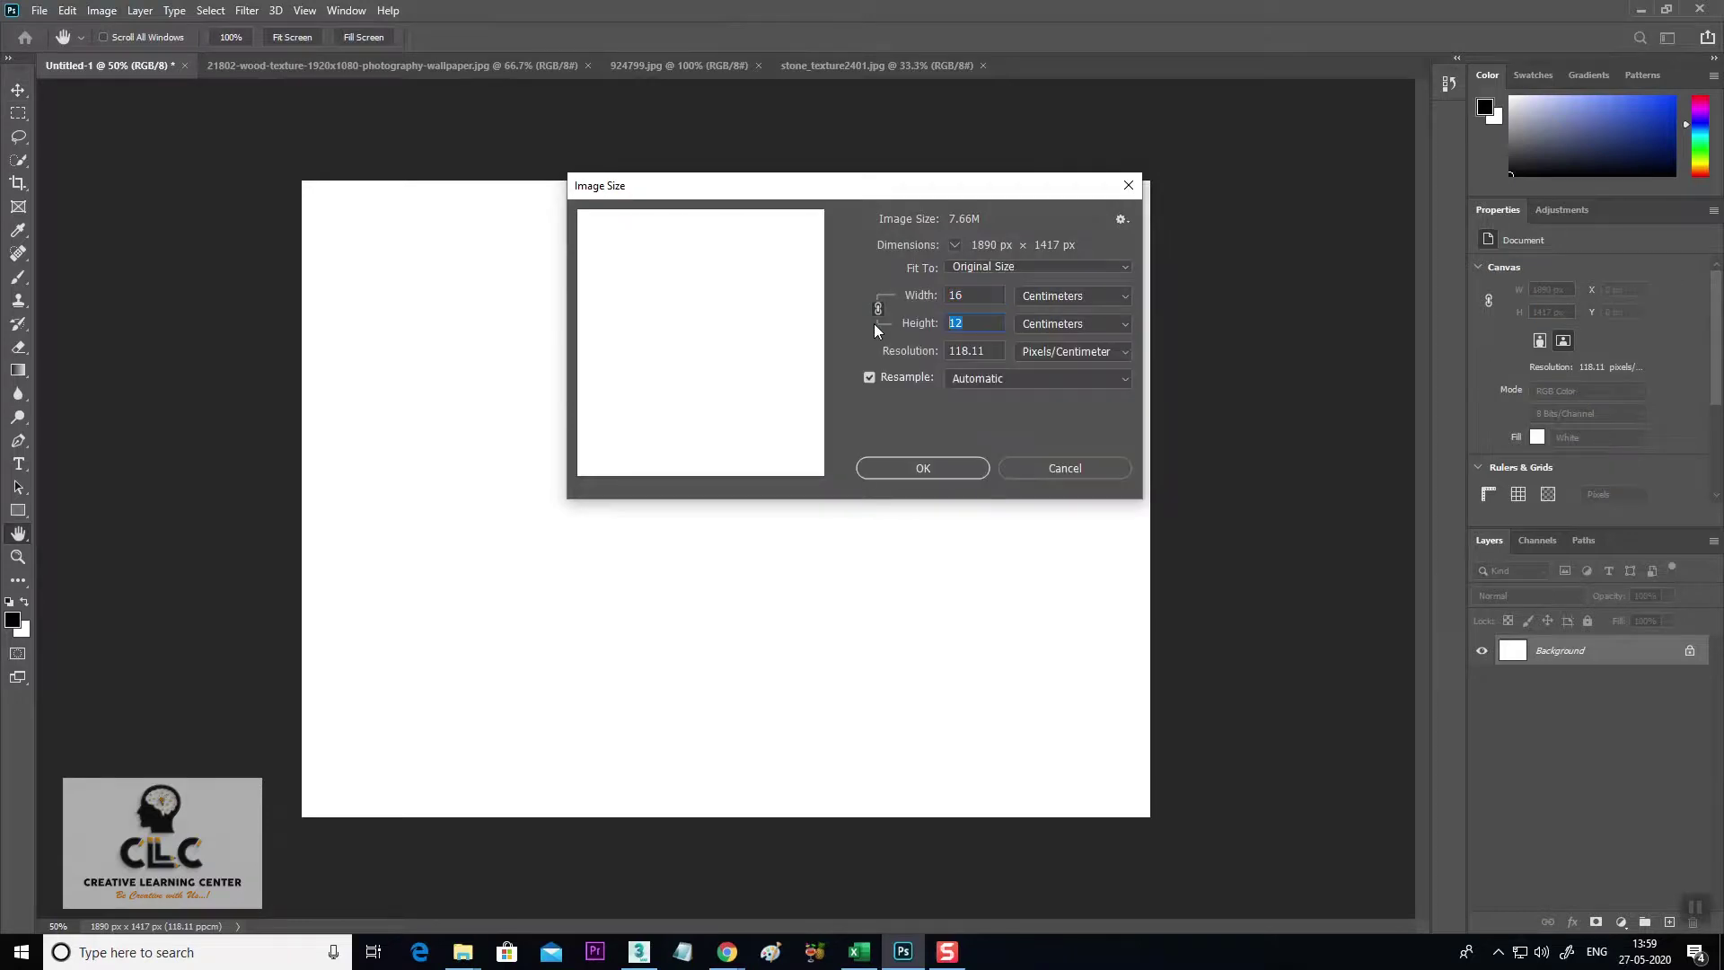
pyautogui.click(979, 294)
pyautogui.write('20')
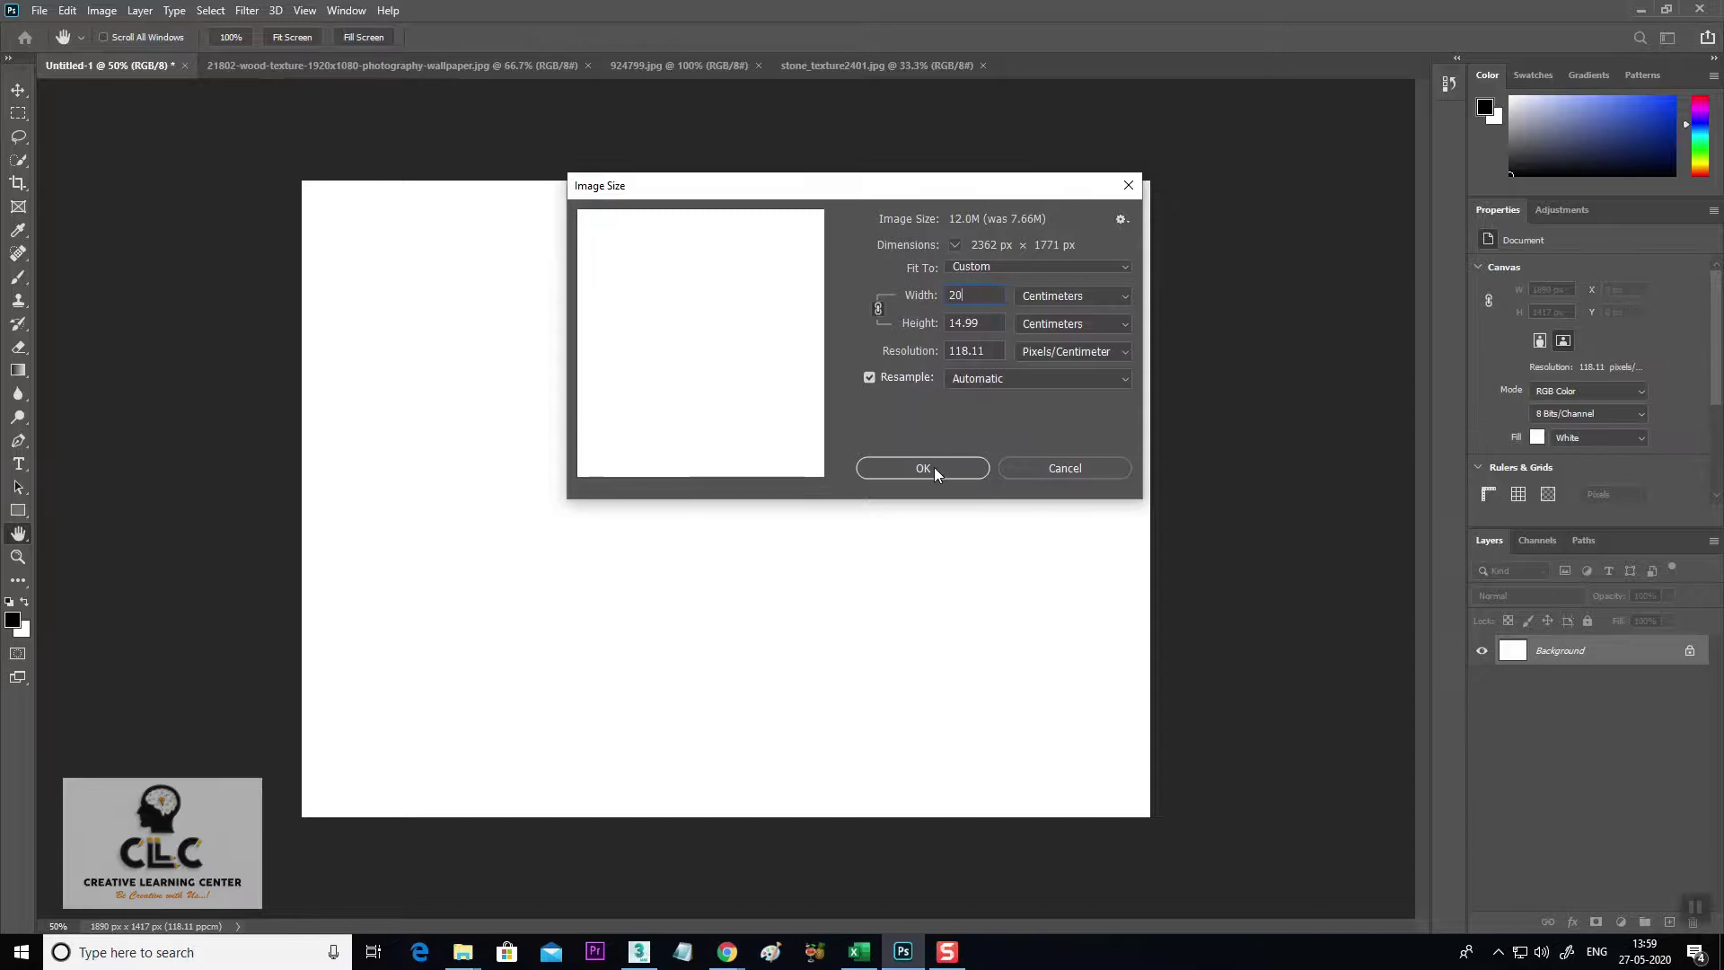
pyautogui.click(878, 308)
pyautogui.press('Tab')
pyautogui.write('12')
pyautogui.click(930, 467)
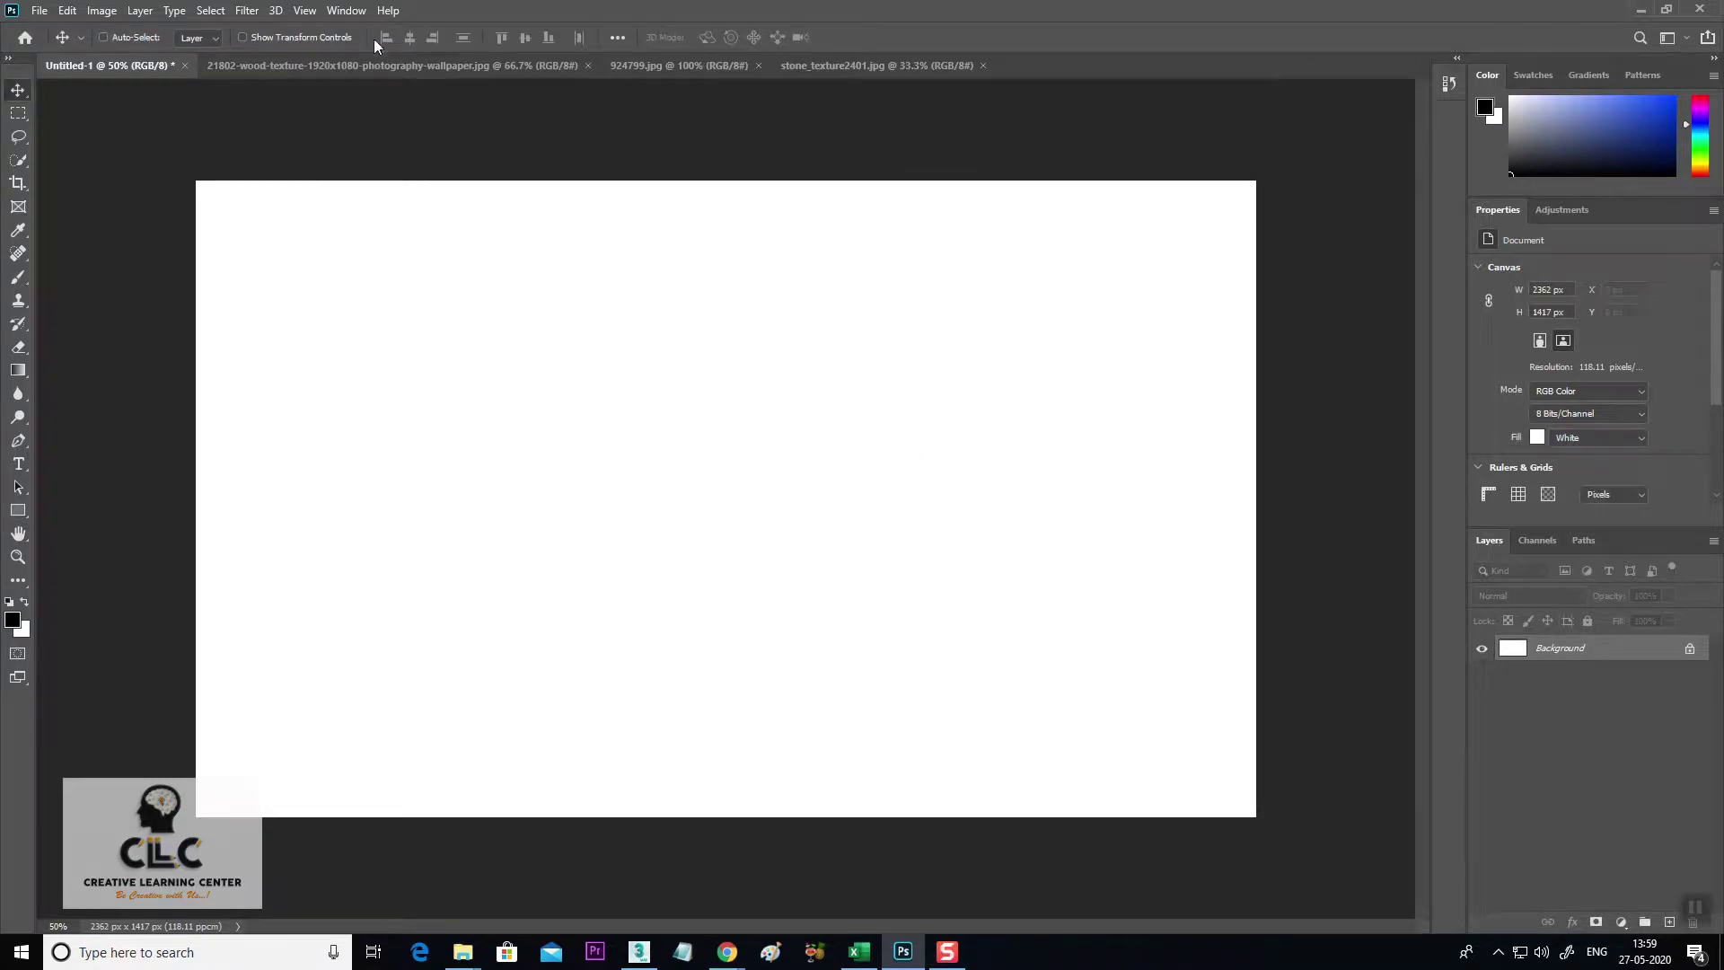
pyautogui.click(379, 65)
# Bring the wood texture in, shrink it to about 1101×619 px, and place it at the left edge.
pyautogui.moveTo(627, 412)
pyautogui.mouseDown()
pyautogui.moveTo(467, 399)
pyautogui.moveTo(604, 578)
pyautogui.moveTo(715, 504)
pyautogui.mouseUp()
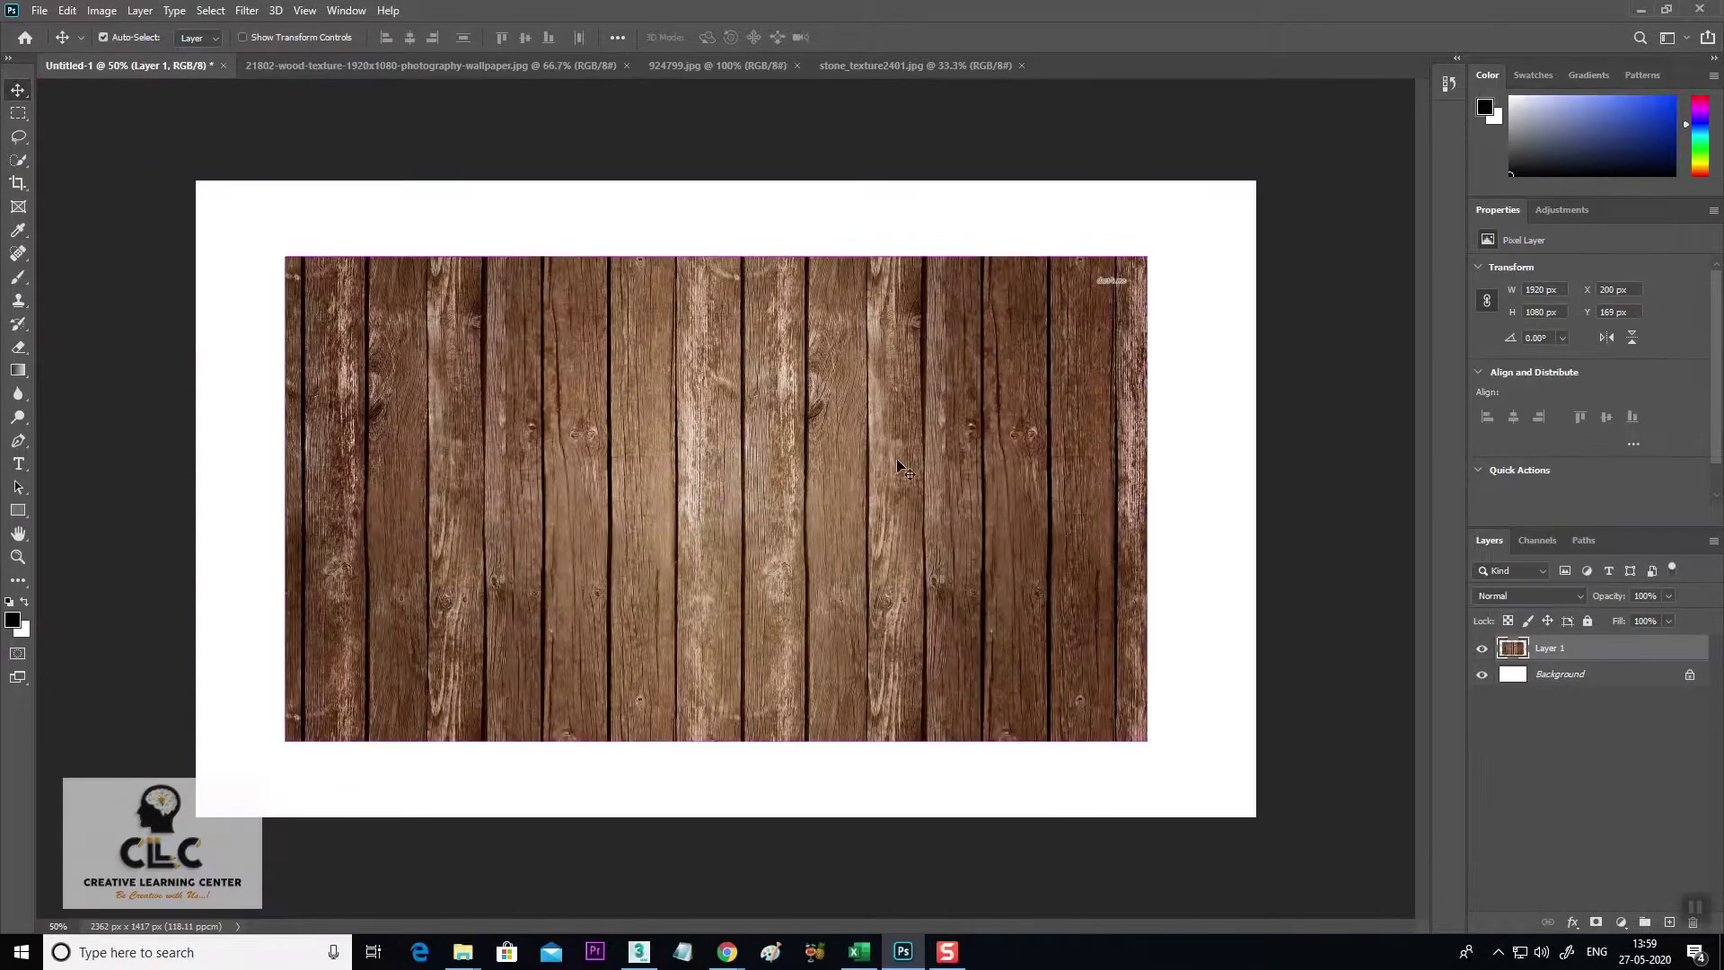
pyautogui.hotkey('ctrl', 't')
pyautogui.moveTo(1149, 256); pyautogui.dragTo(781, 464)
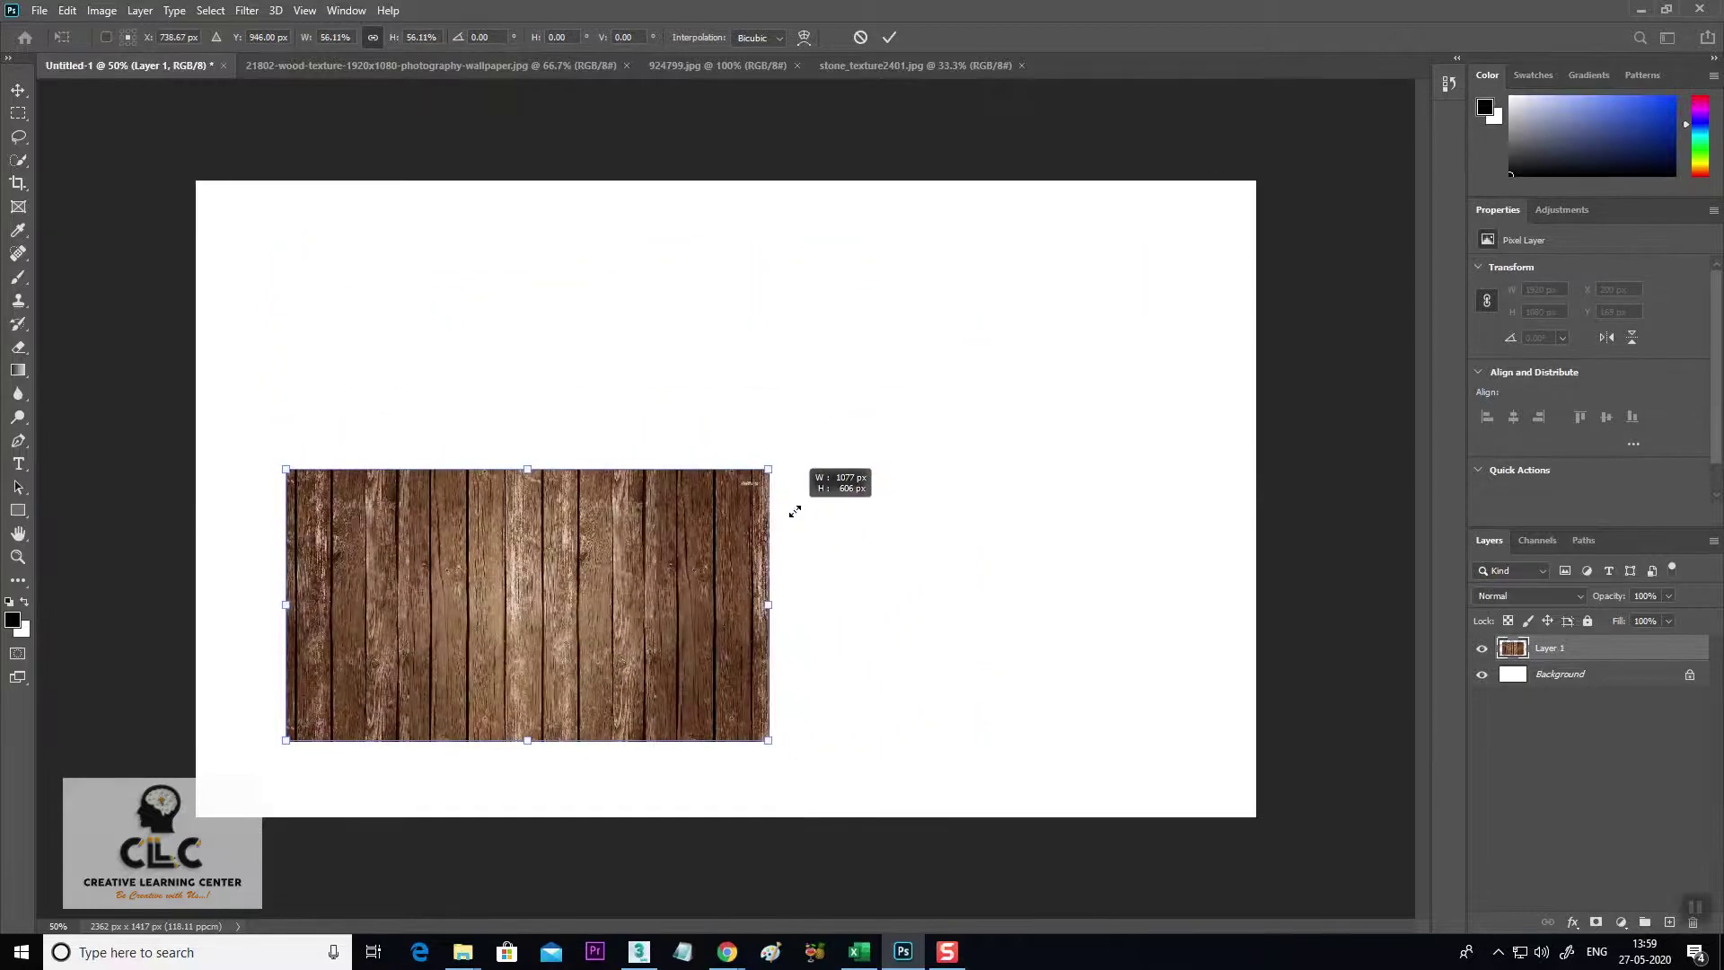
pyautogui.press('Return')
pyautogui.moveTo(538, 625); pyautogui.dragTo(466, 585)
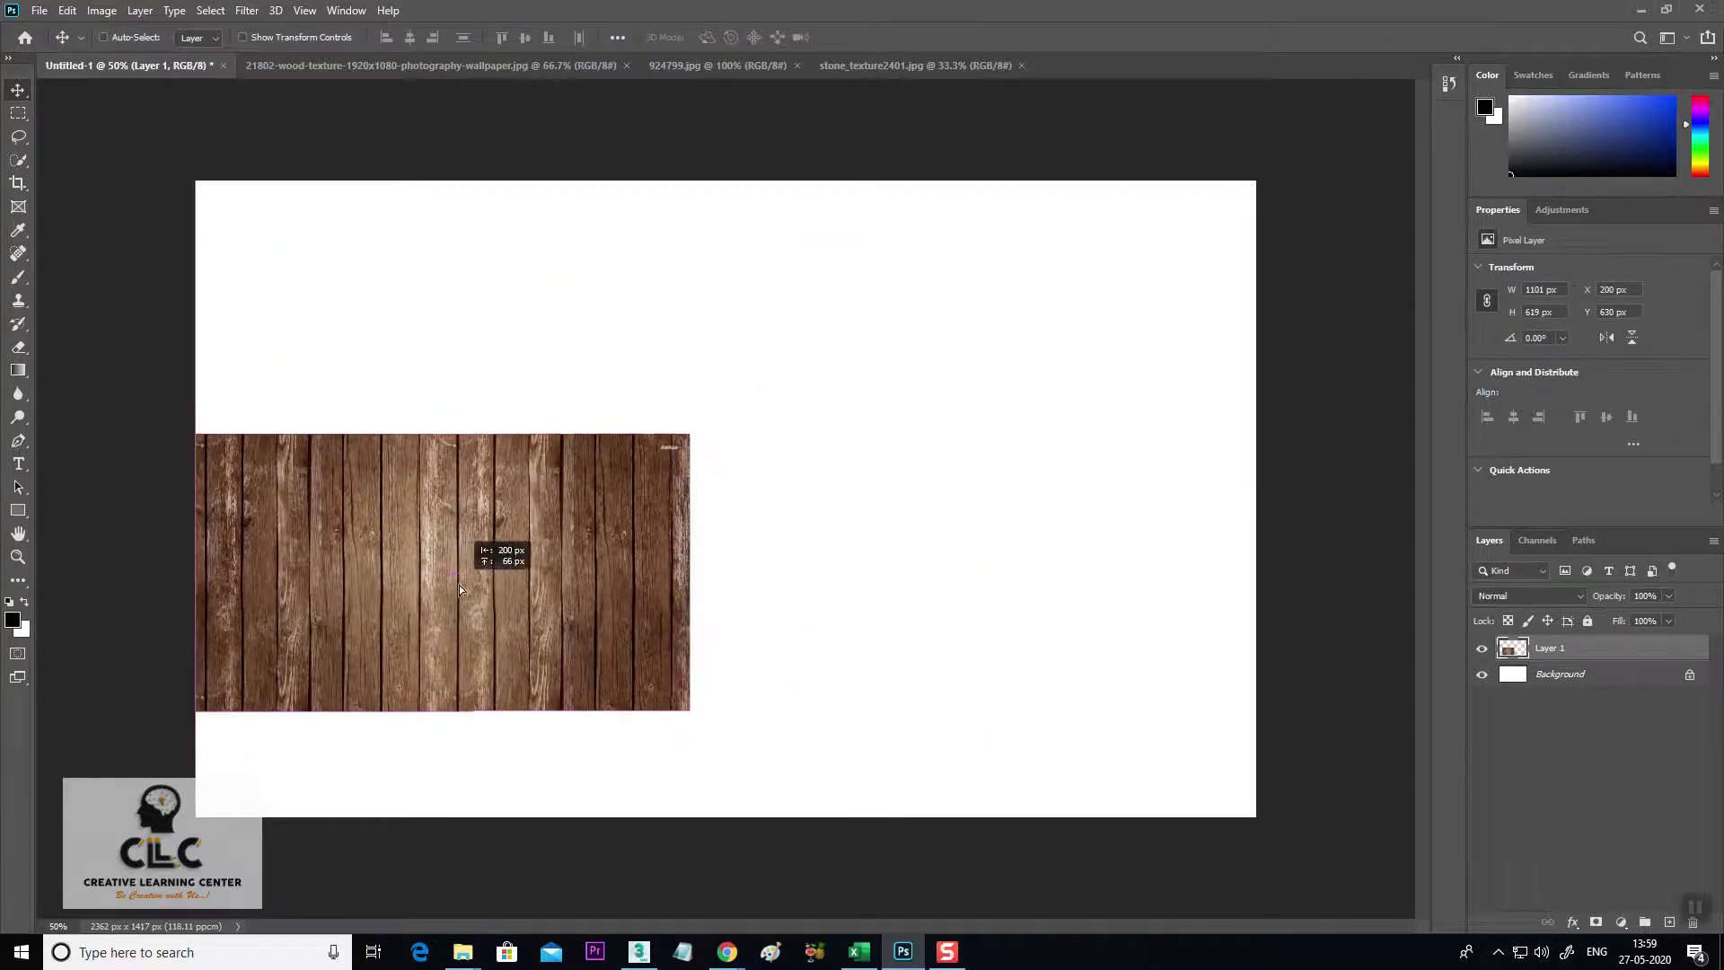
# Duplicate the wood to the right and flip the copy horizontally to close the seam.
pyautogui.moveTo(438, 594); pyautogui.dragTo(842, 616)
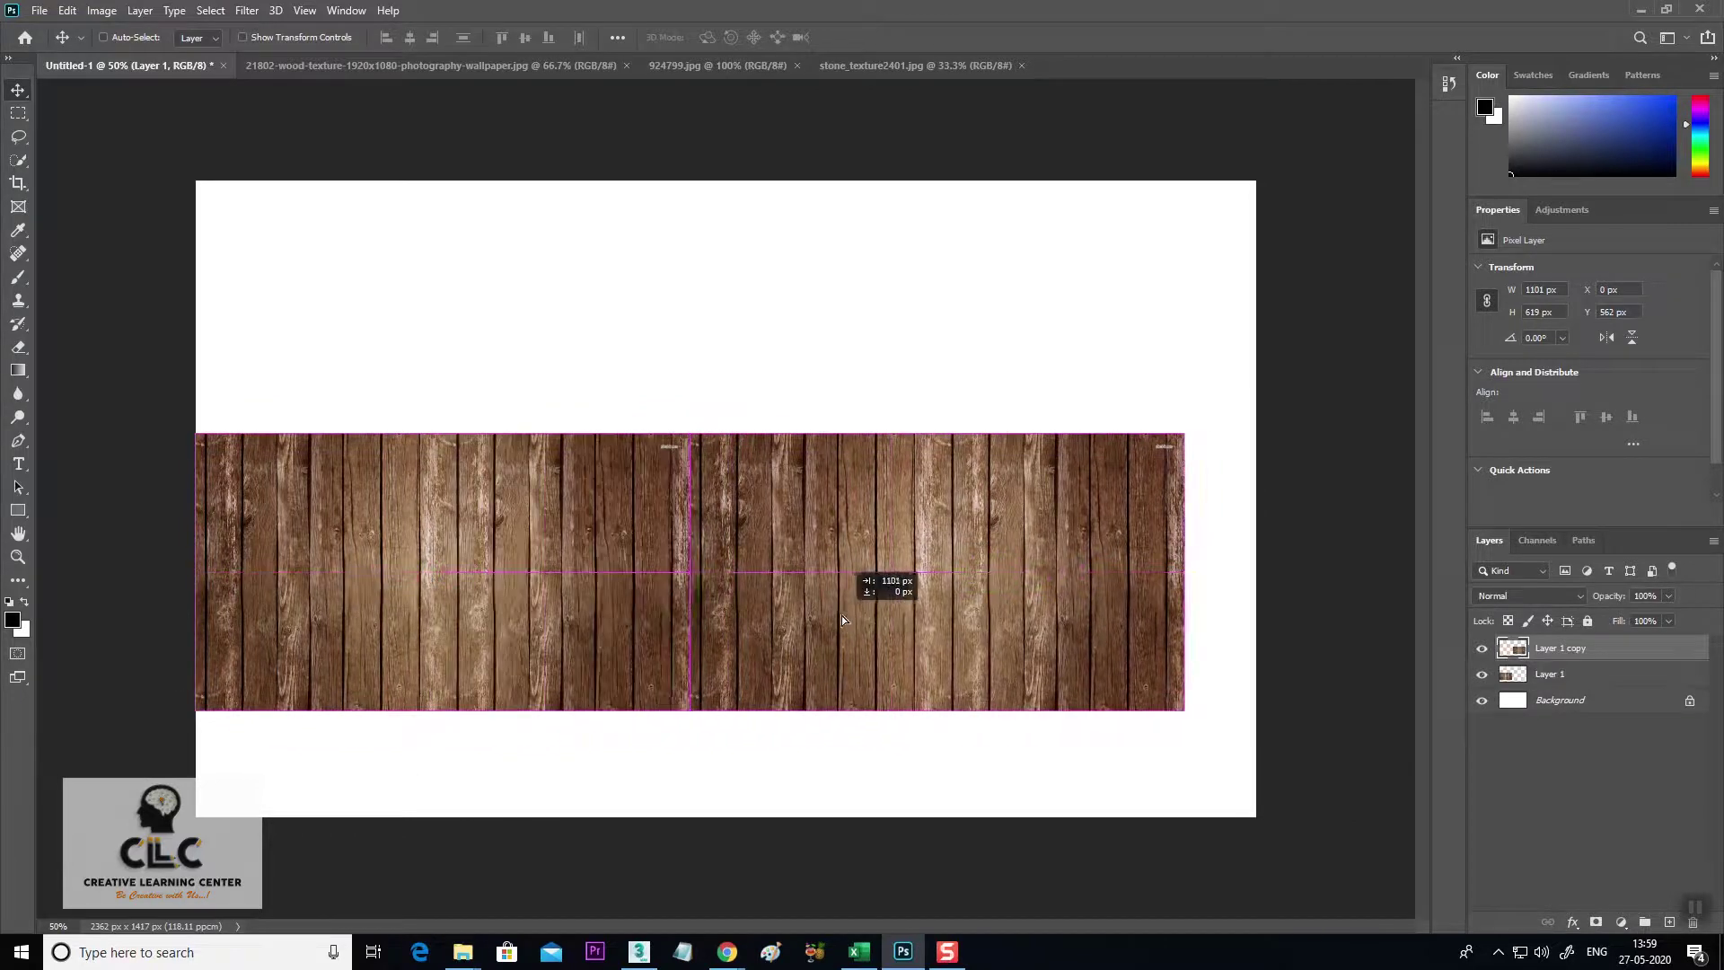
pyautogui.press('ctrl')
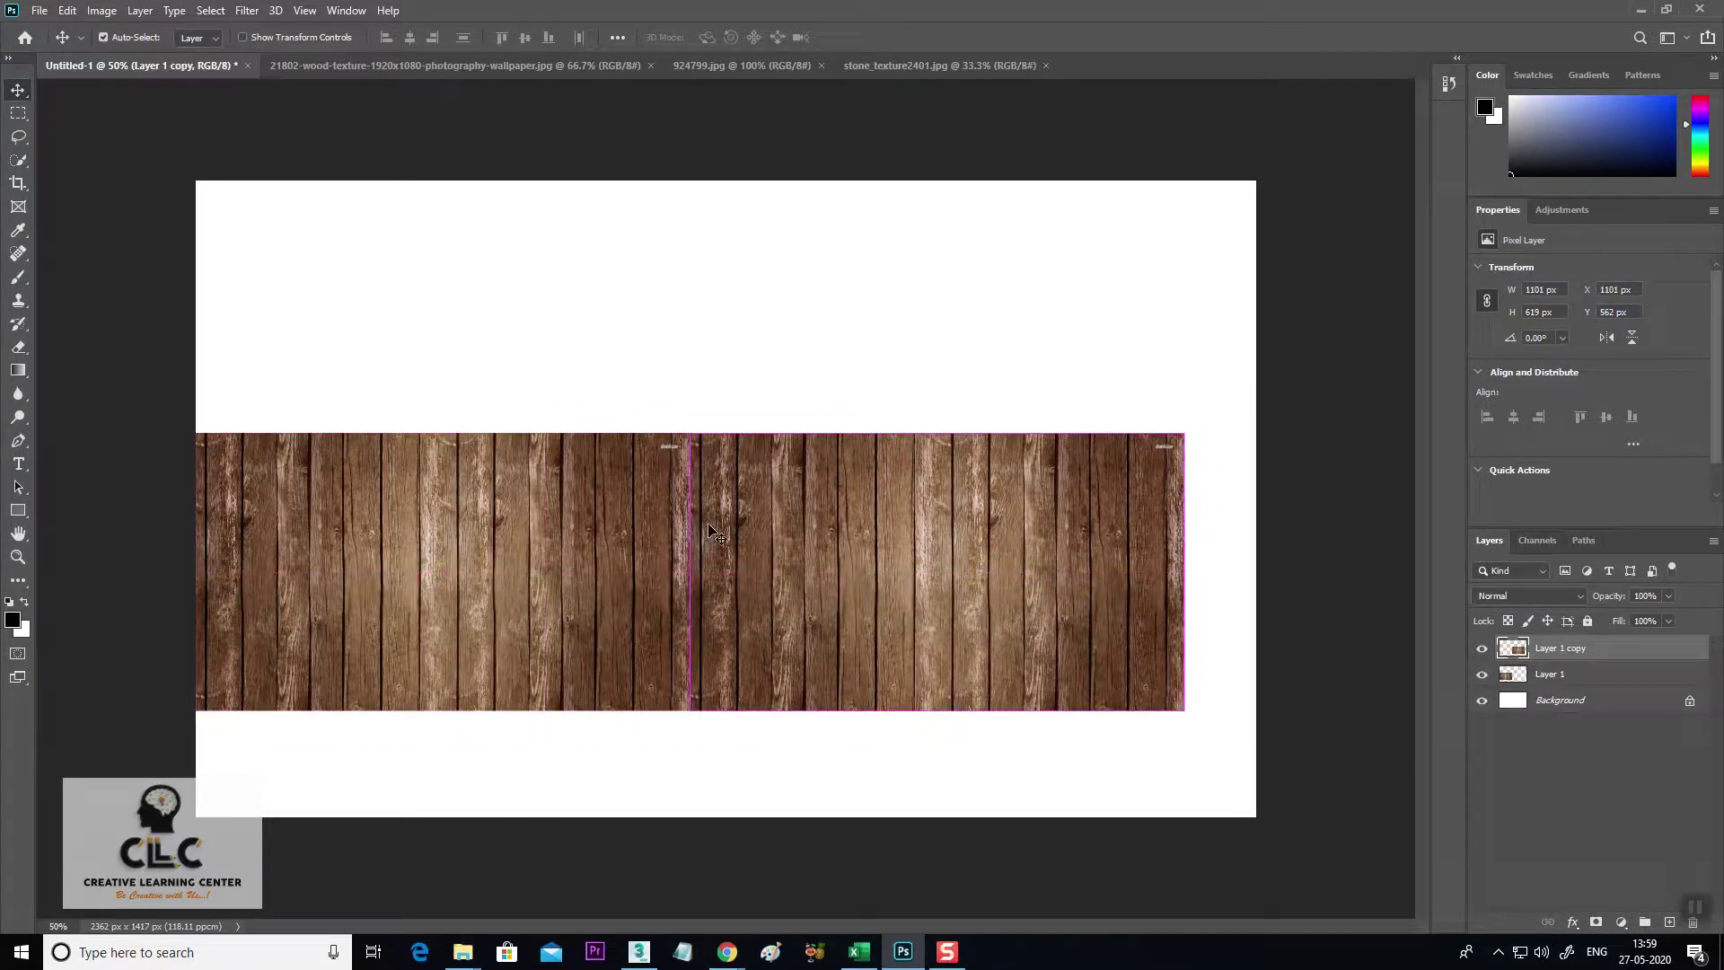
pyautogui.hotkey('ctrl', 't')
pyautogui.rightClick(826, 524)
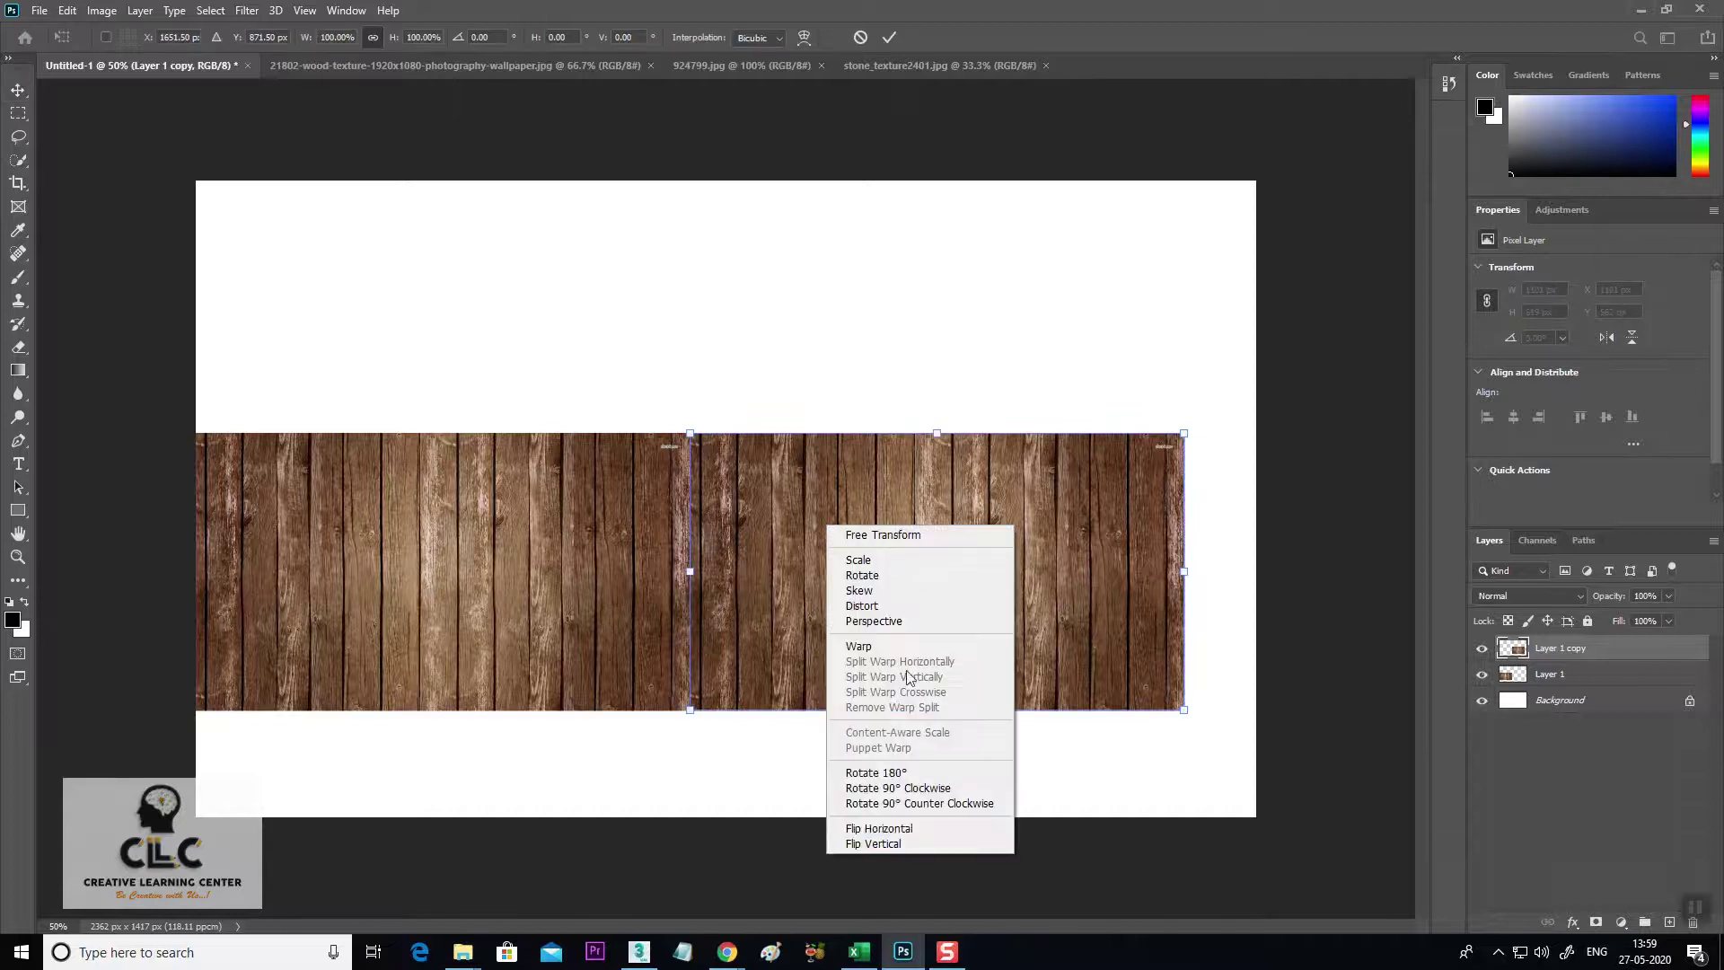
pyautogui.click(903, 826)
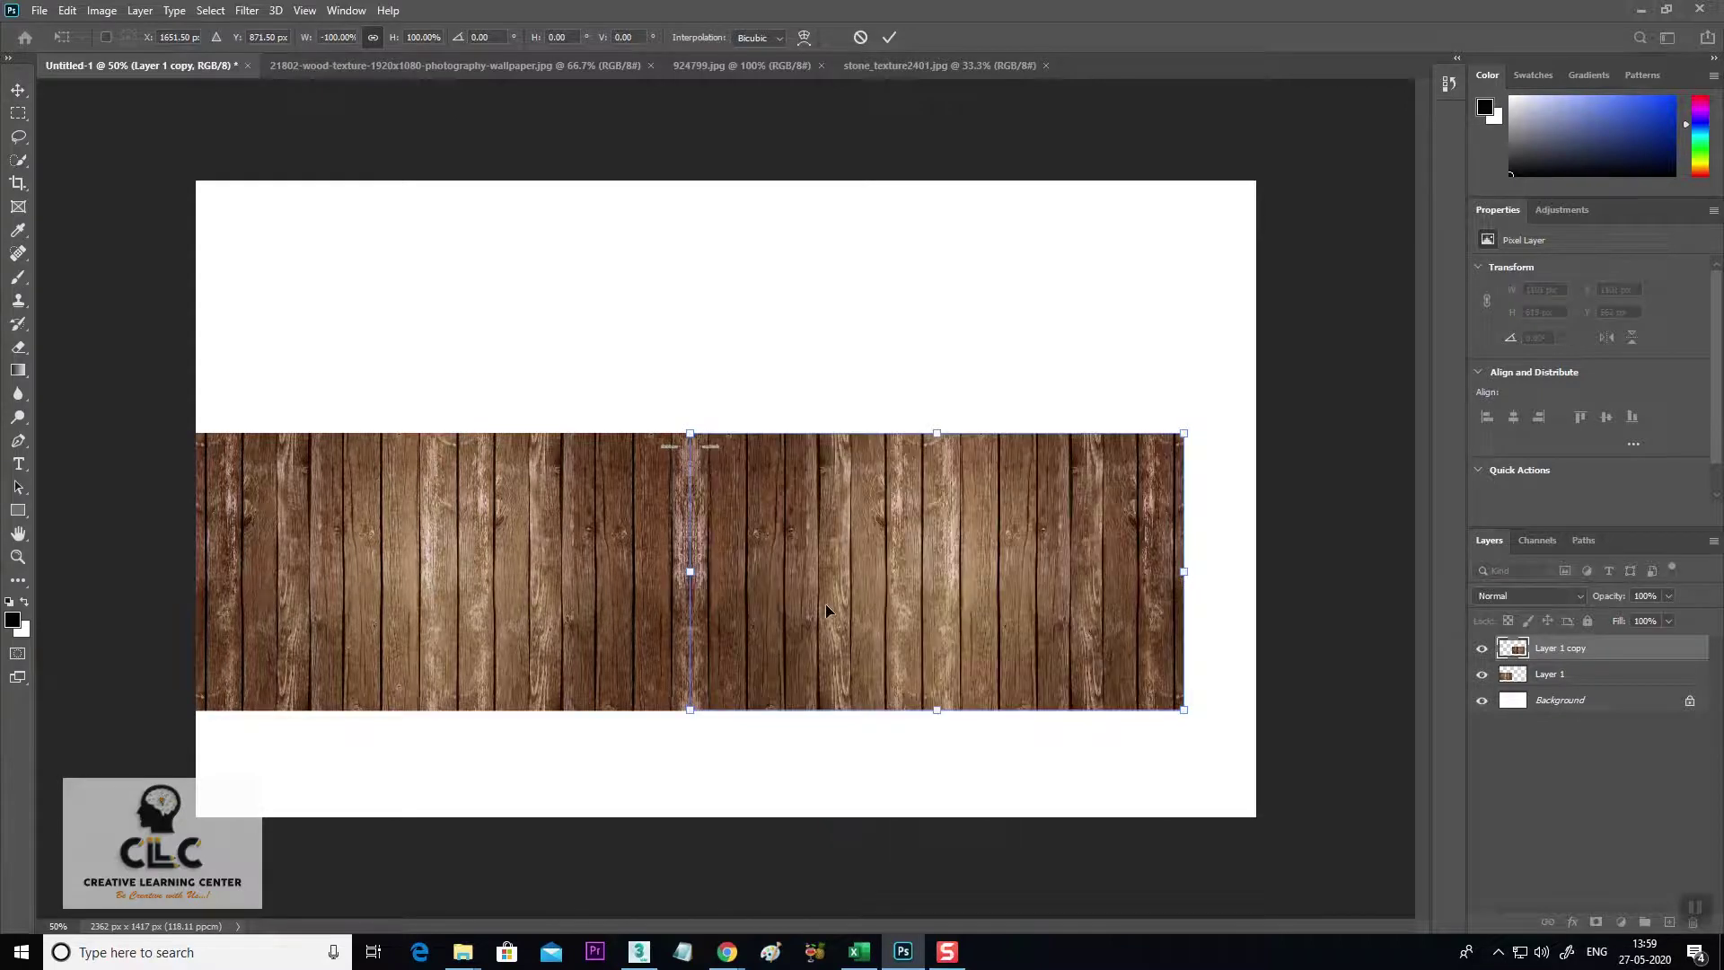
pyautogui.press('Return')
pyautogui.press('Left')
pyautogui.press('Left')
pyautogui.press('Left')
pyautogui.press('Left')
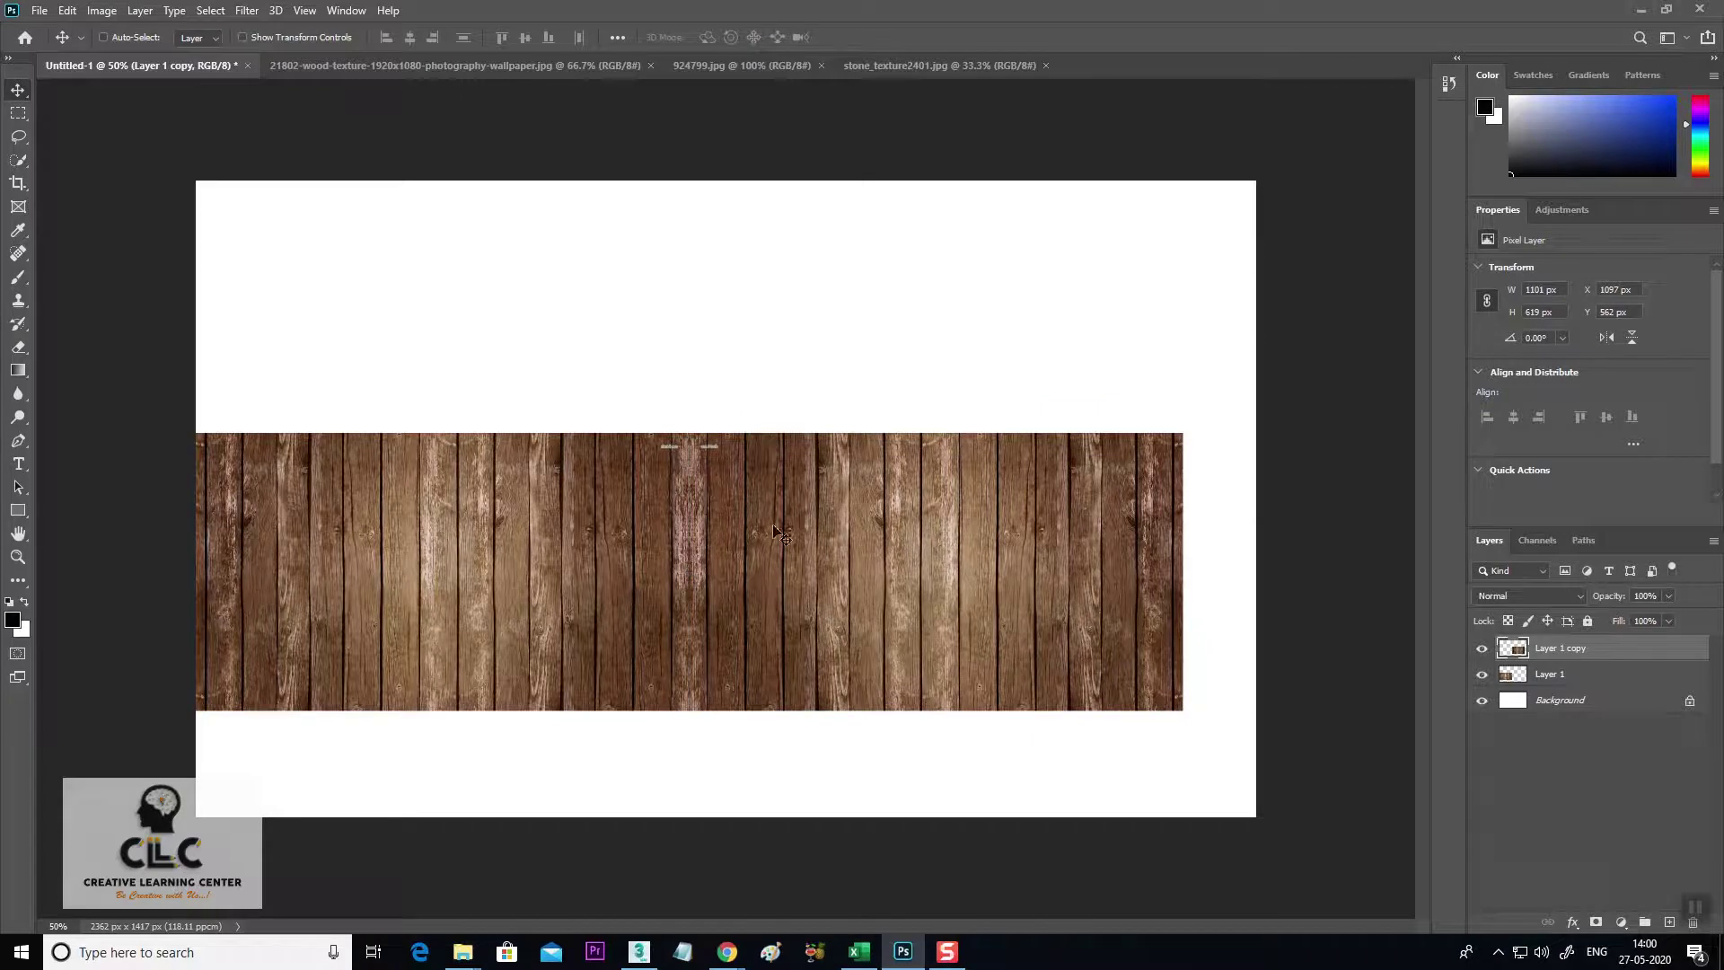
# Merge the two wood layers into one strip and set up a perspective transform.
pyautogui.keyDown('shift'); pyautogui.click(1588, 675); pyautogui.keyUp('shift')
pyautogui.hotkey('ctrl', 'e')
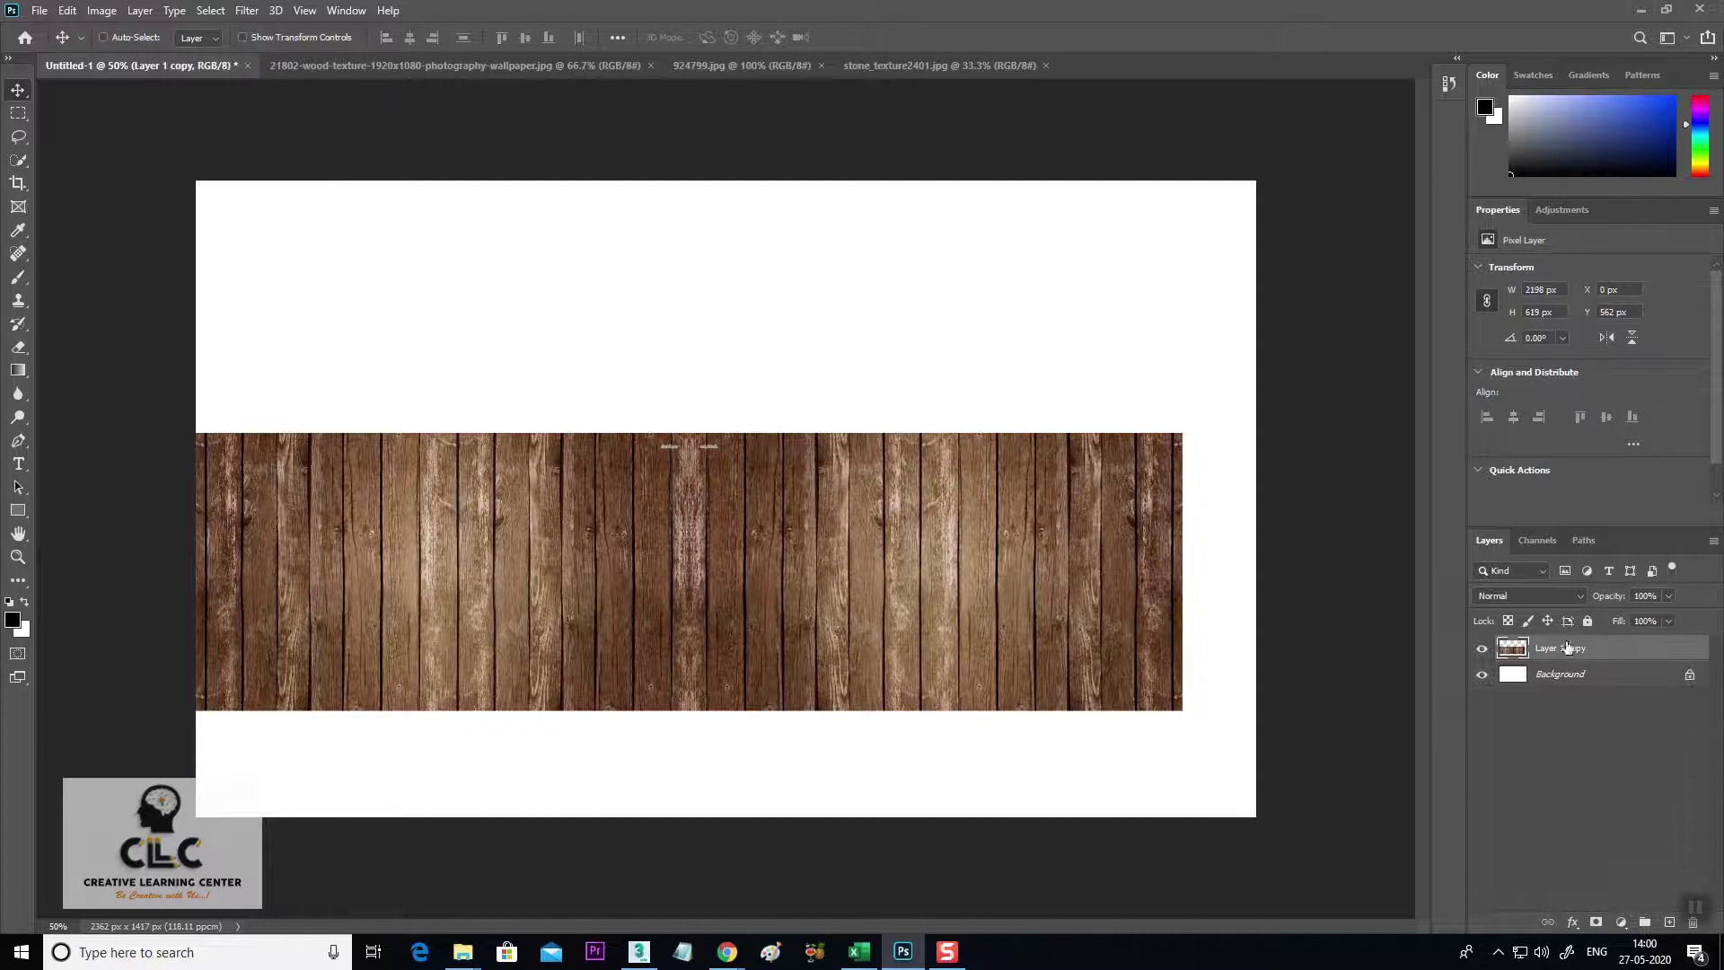
pyautogui.moveTo(593, 598); pyautogui.dragTo(600, 614)
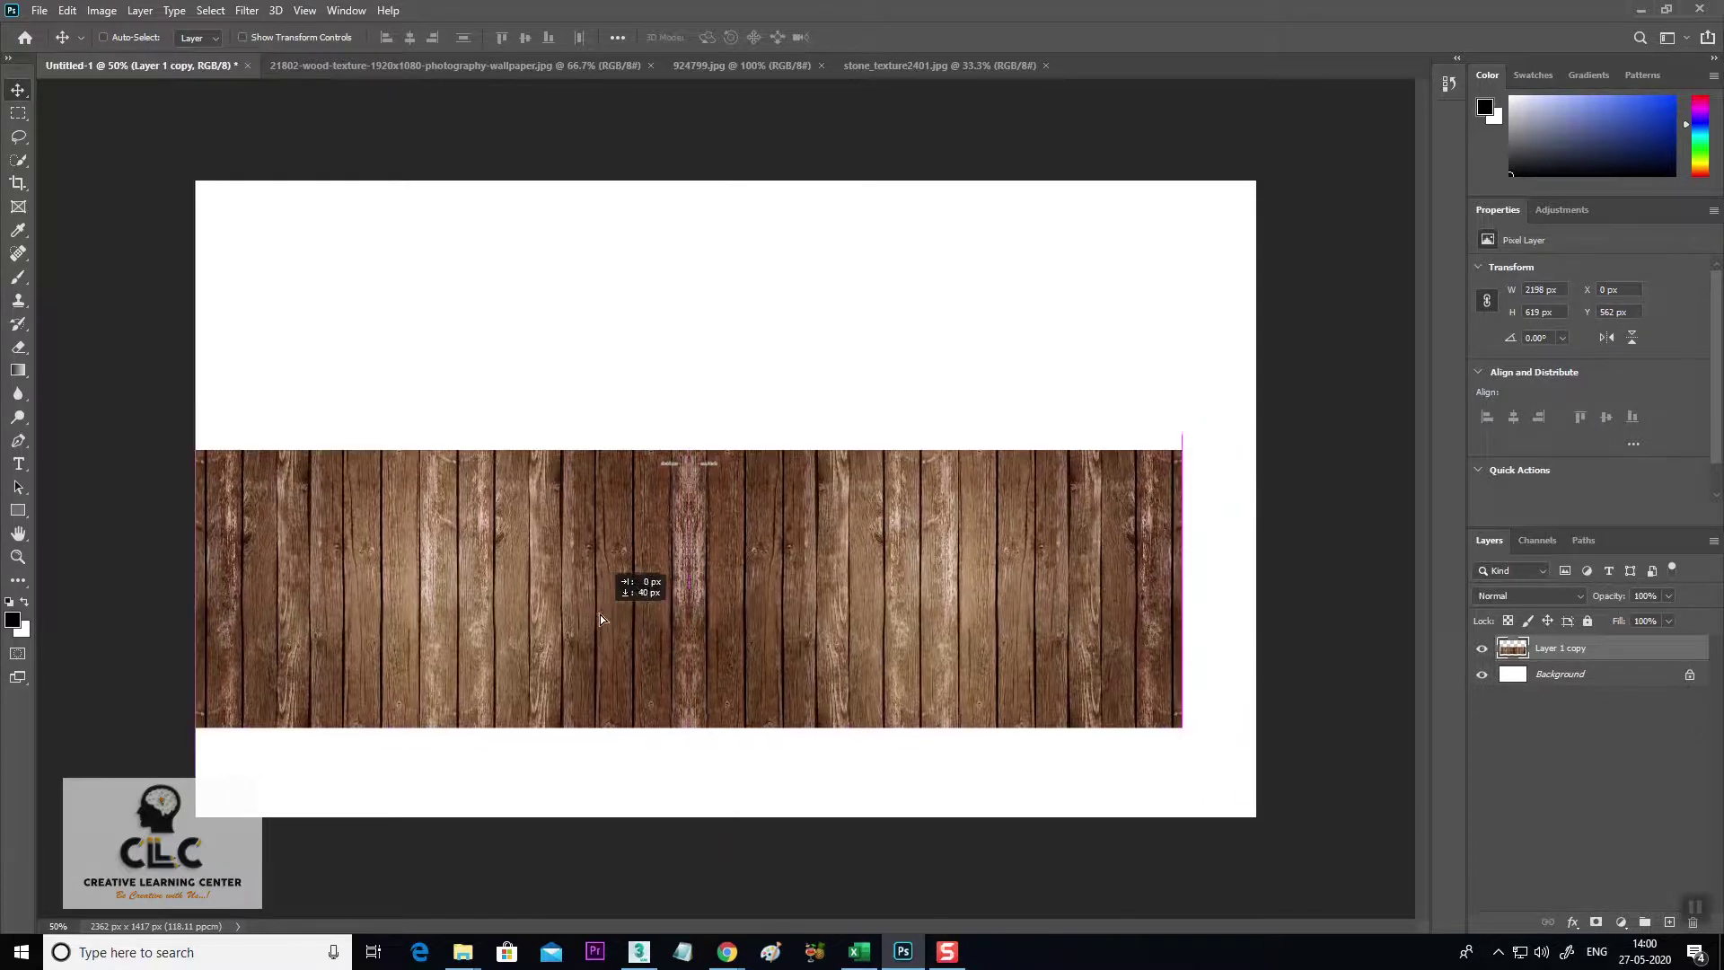
pyautogui.hotkey('ctrl', 't')
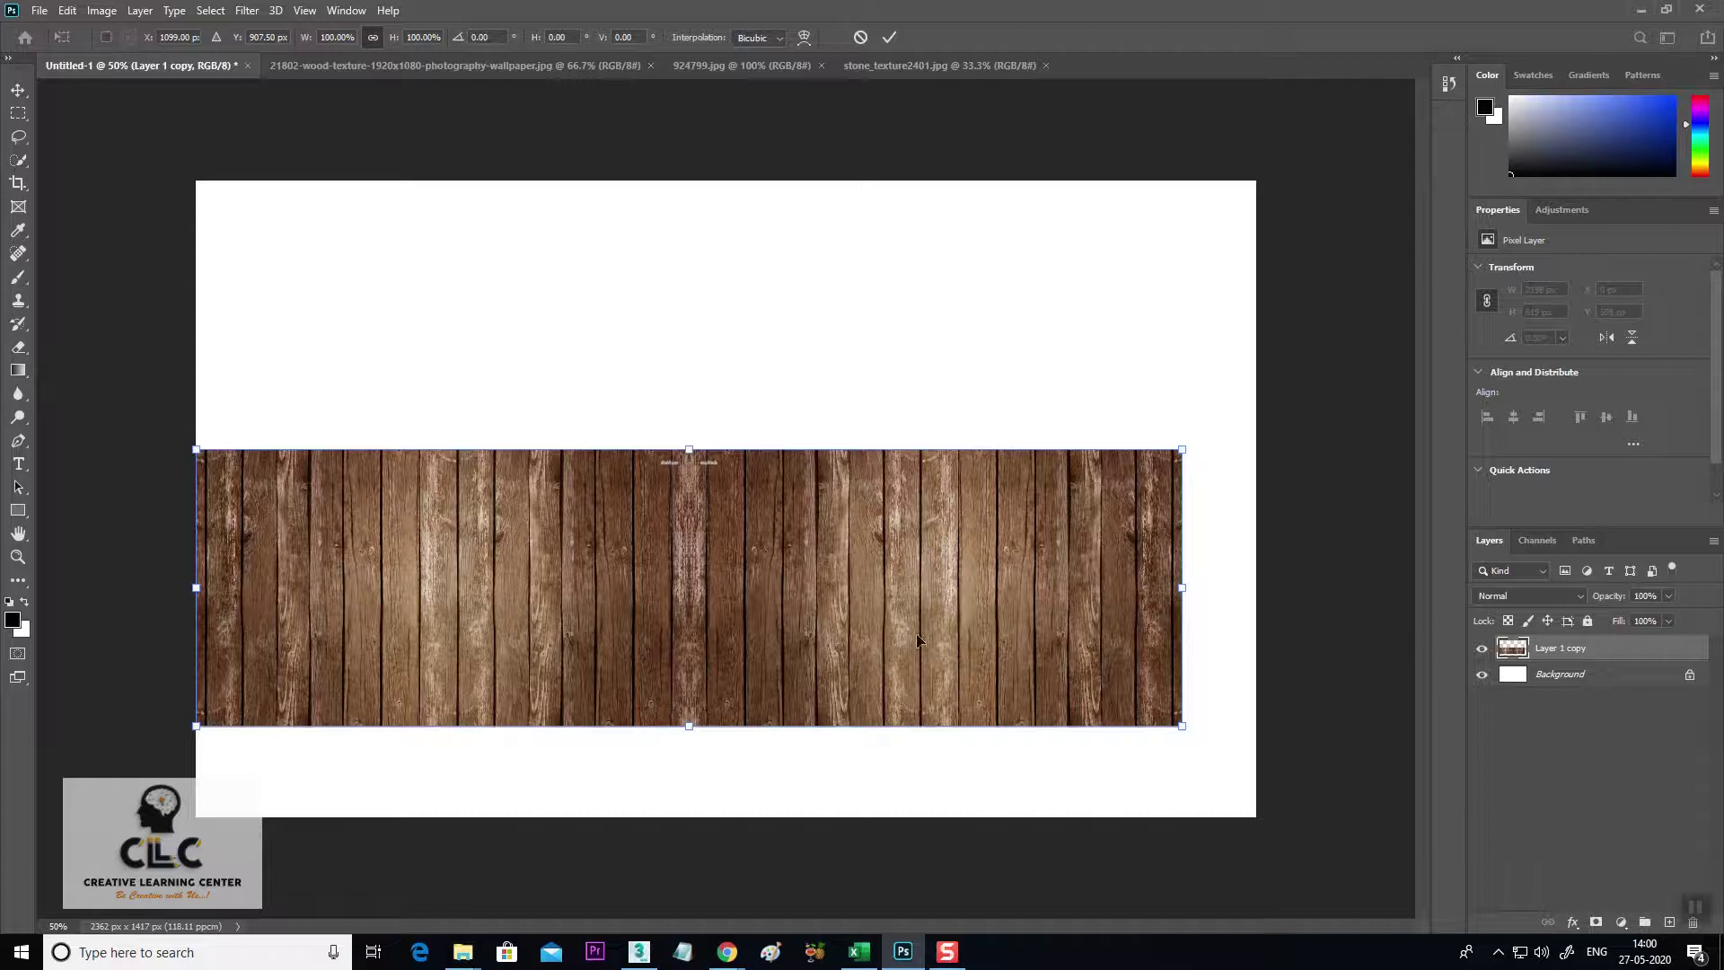
pyautogui.rightClick(875, 598)
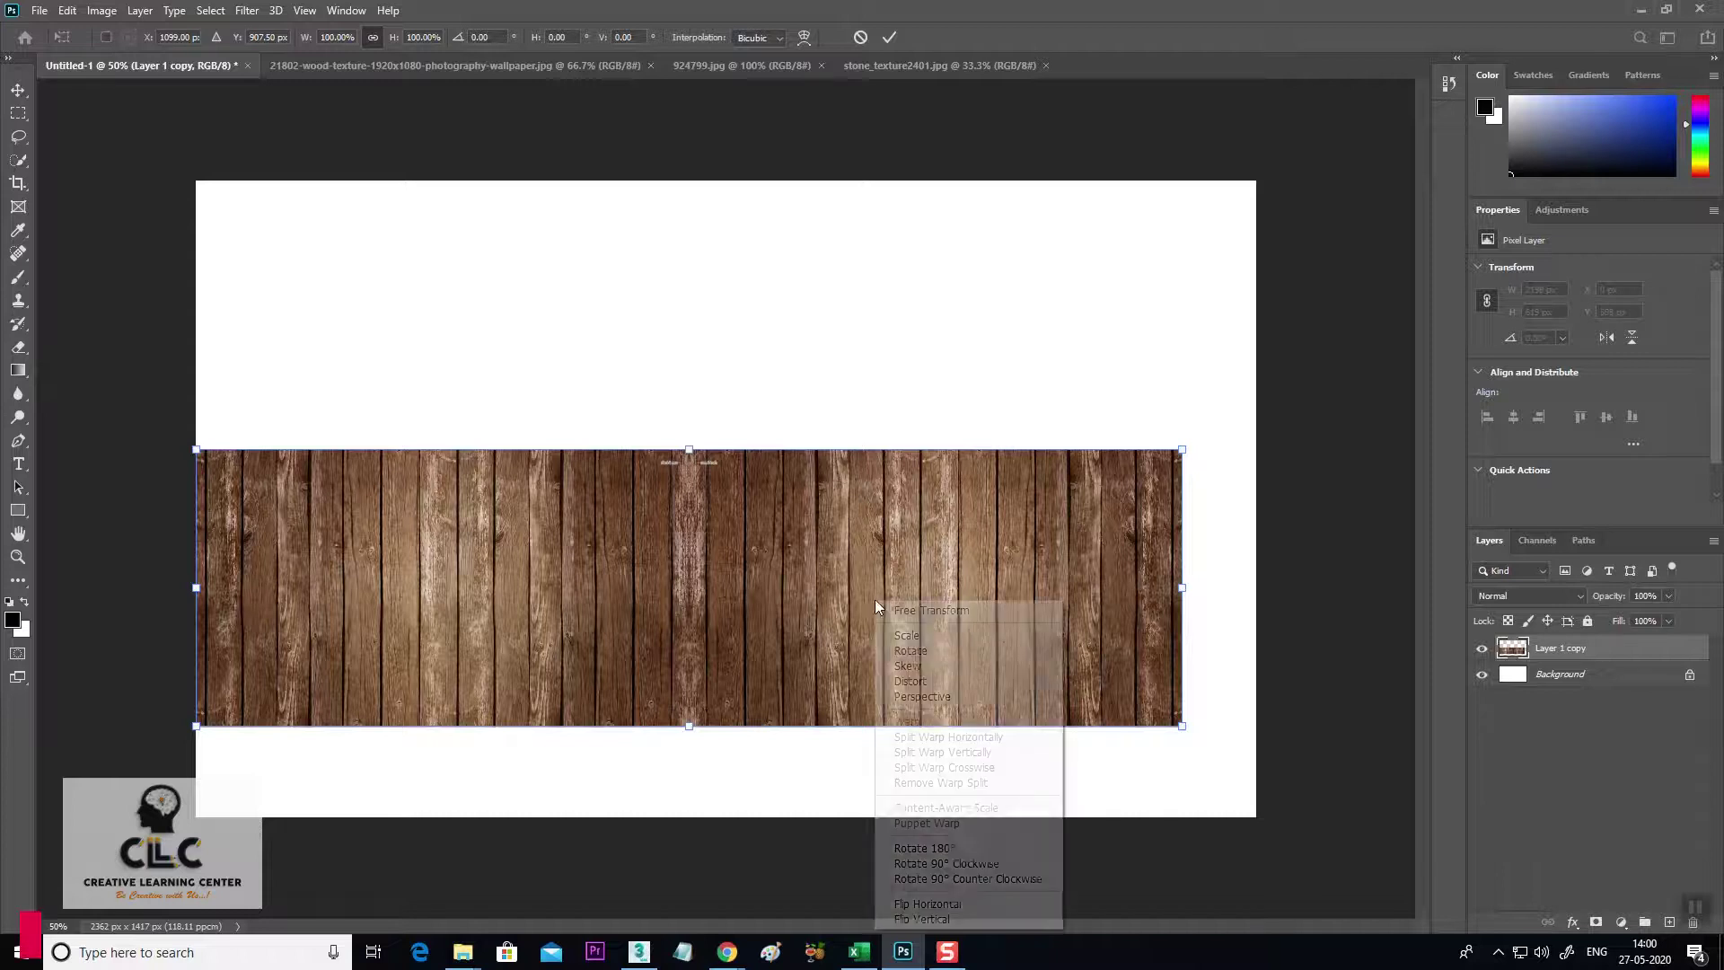
pyautogui.click(907, 697)
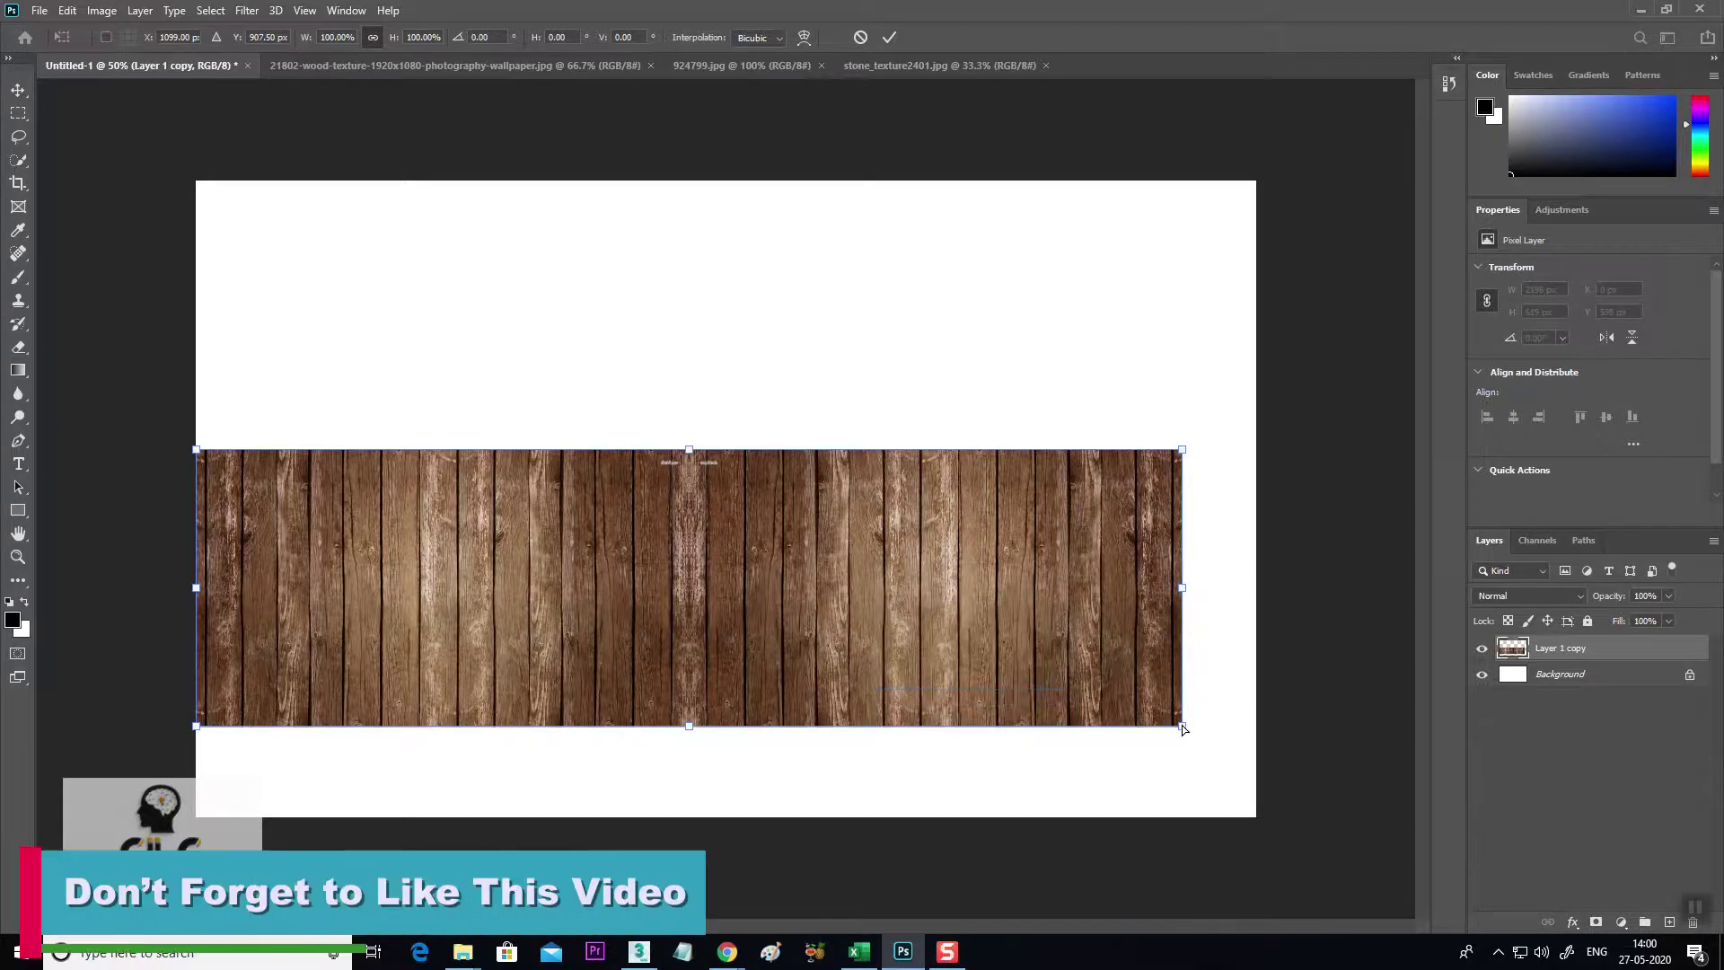
# Spread the bottom corners so the planks recede into a floor along the canvas bottom.
pyautogui.moveTo(1182, 726); pyautogui.dragTo(1414, 661)
pyautogui.moveTo(841, 608); pyautogui.dragTo(841, 698)
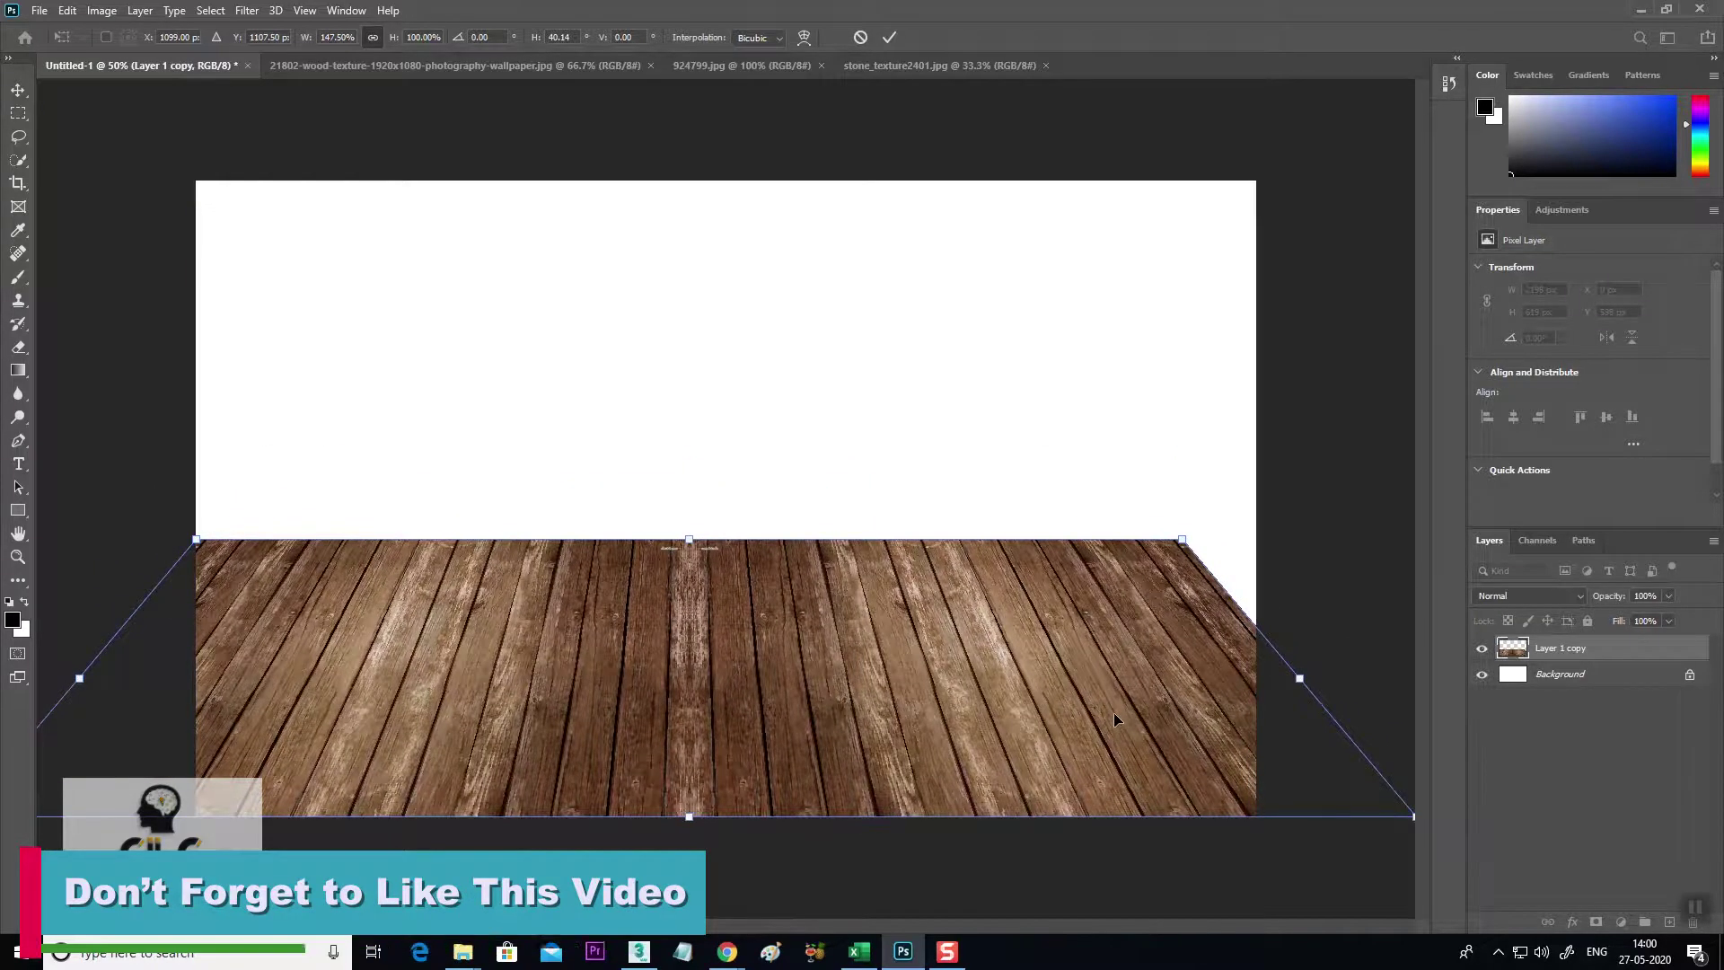
pyautogui.hotkey('ctrl', '-')
pyautogui.moveTo(1187, 712); pyautogui.dragTo(1332, 710)
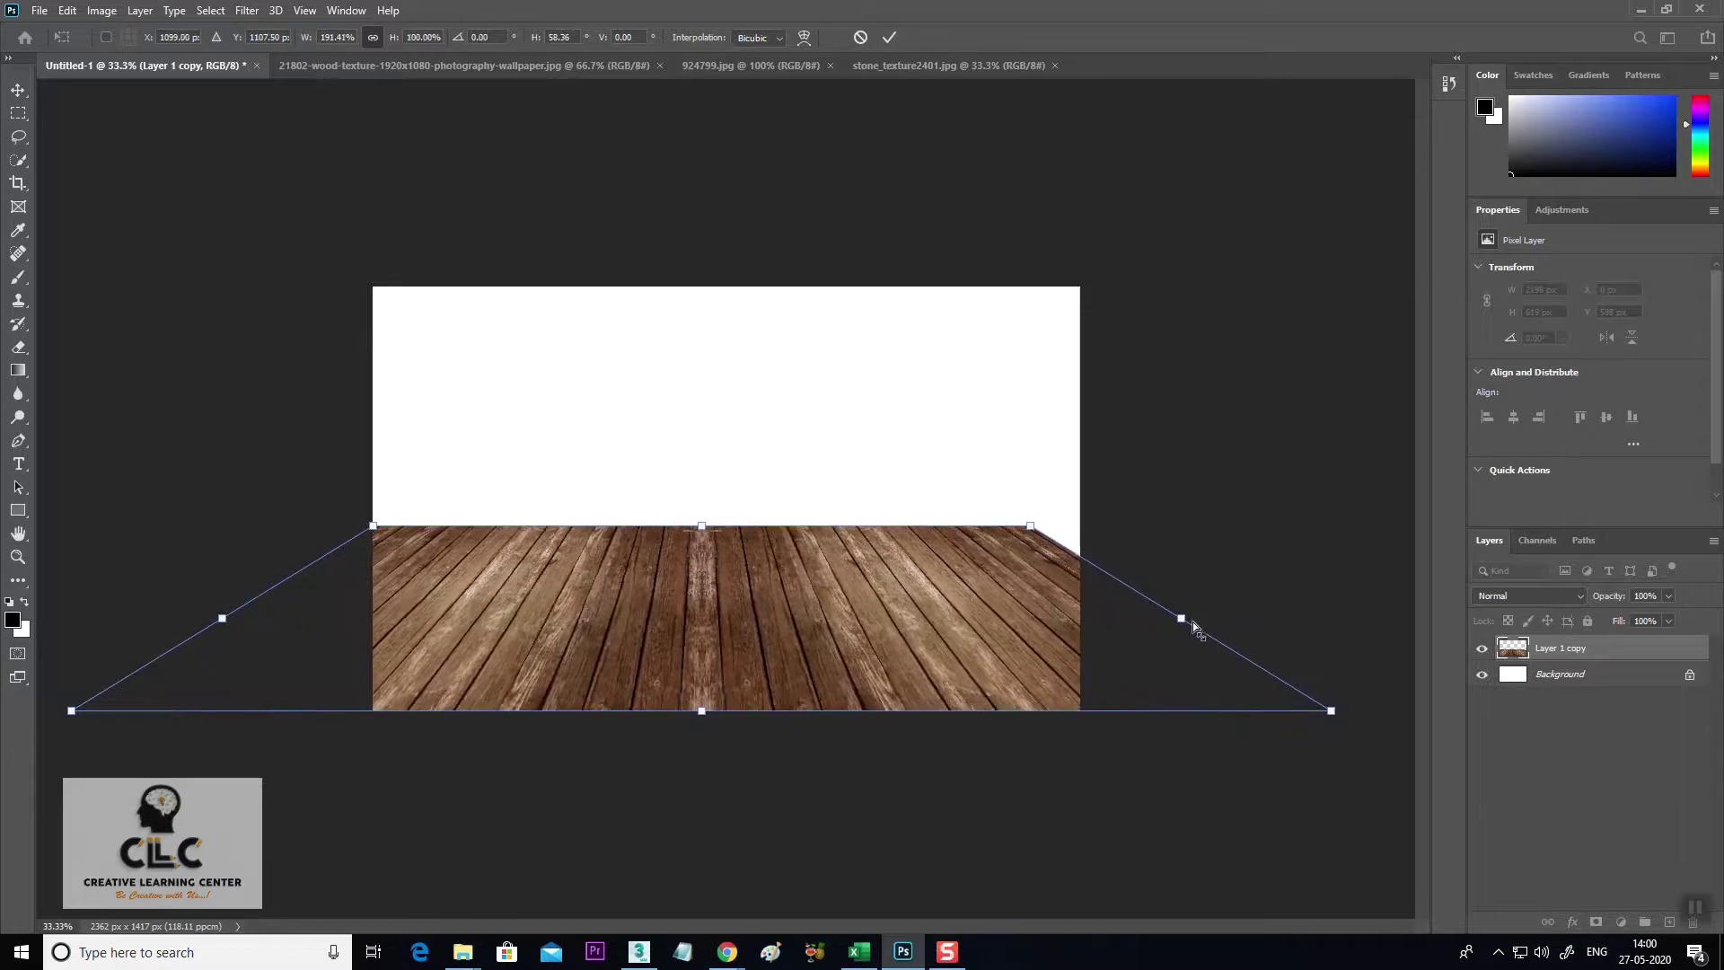
pyautogui.hotkey('ctrl', 'z')
pyautogui.moveTo(837, 531); pyautogui.dragTo(843, 574)
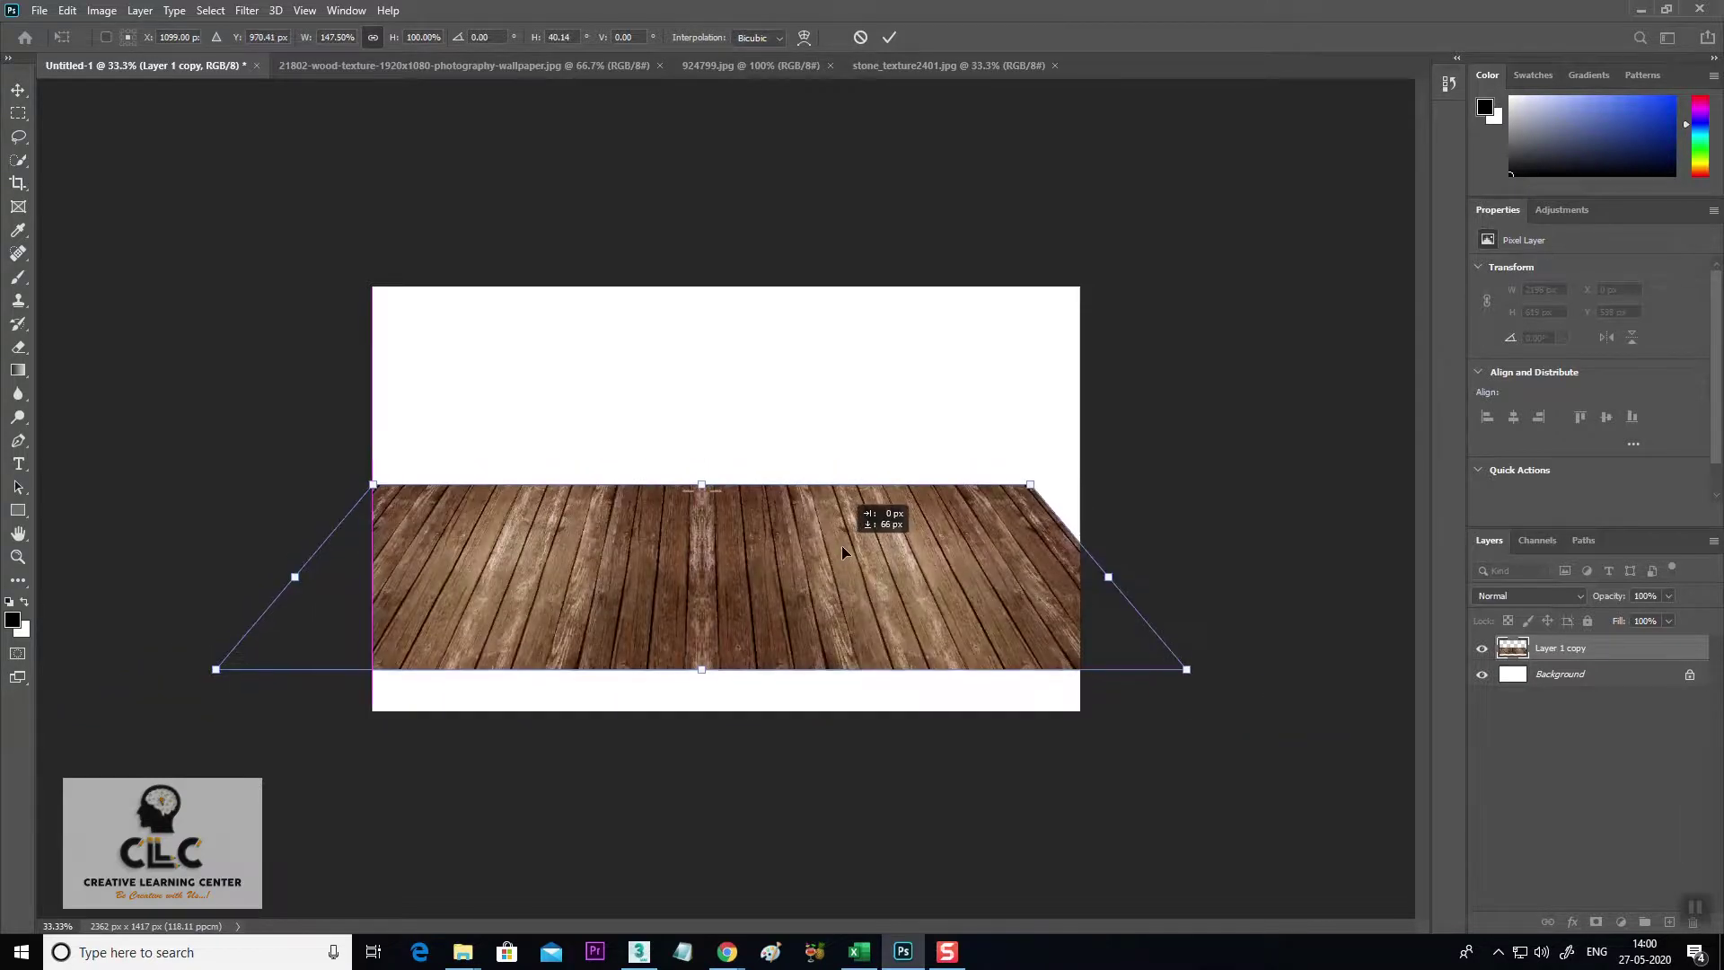
pyautogui.moveTo(1188, 695); pyautogui.dragTo(1338, 666)
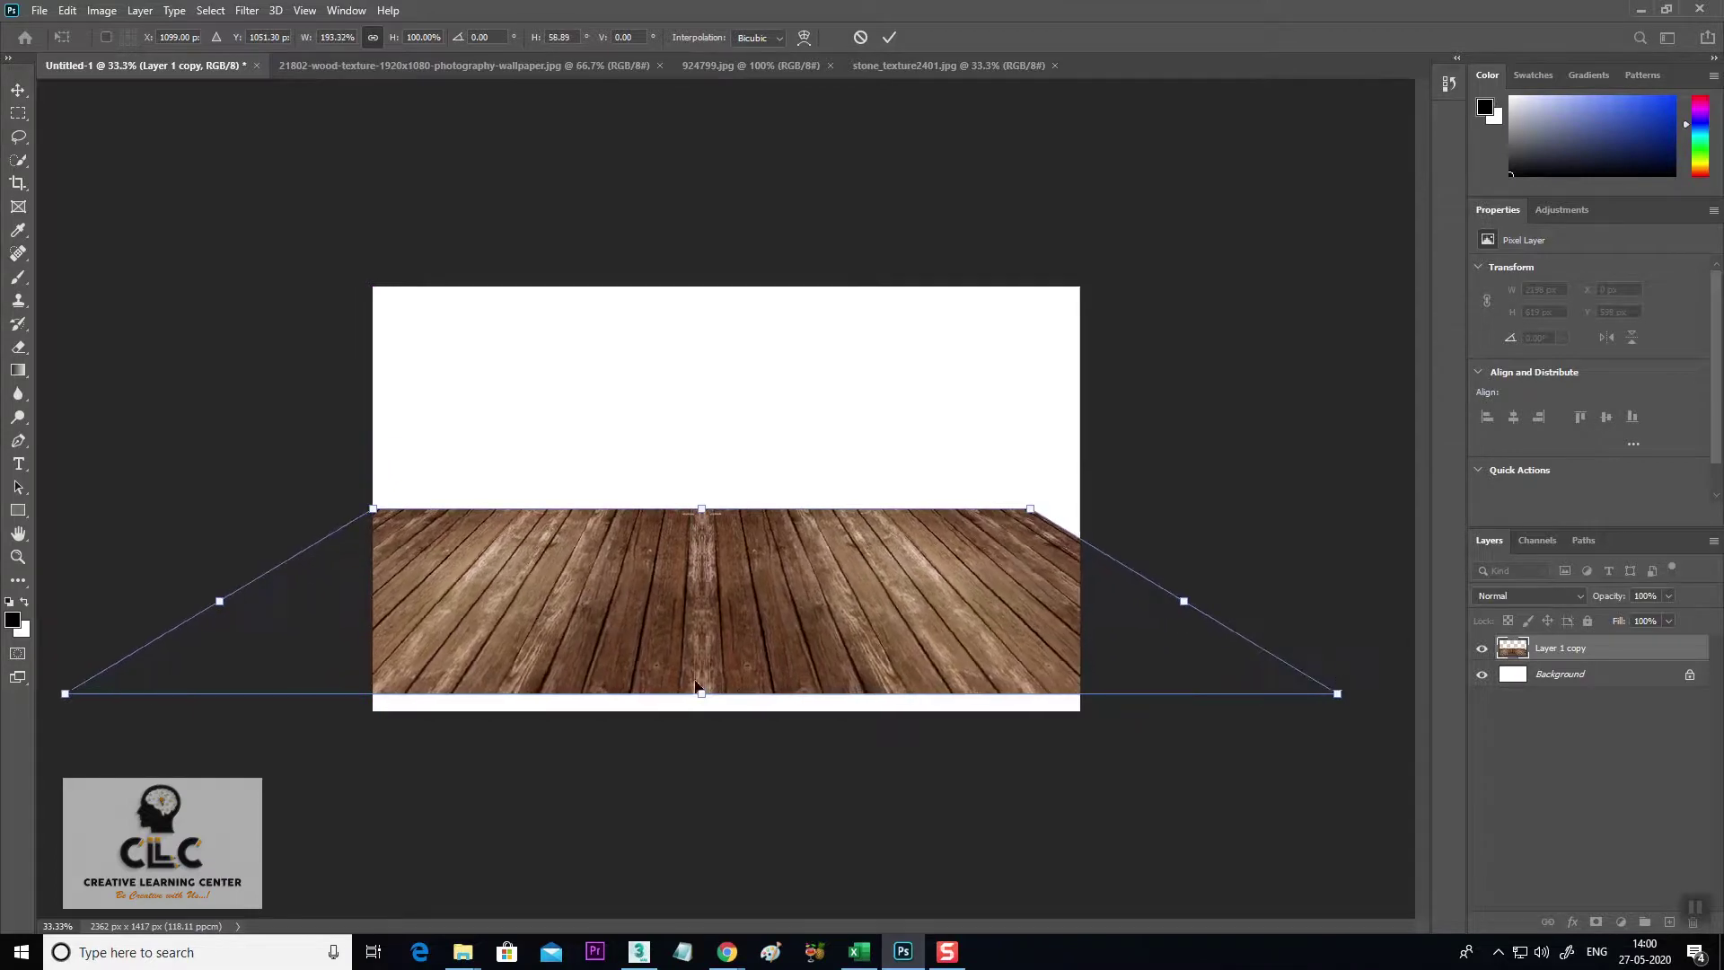
pyautogui.moveTo(1337, 694); pyautogui.dragTo(1438, 693)
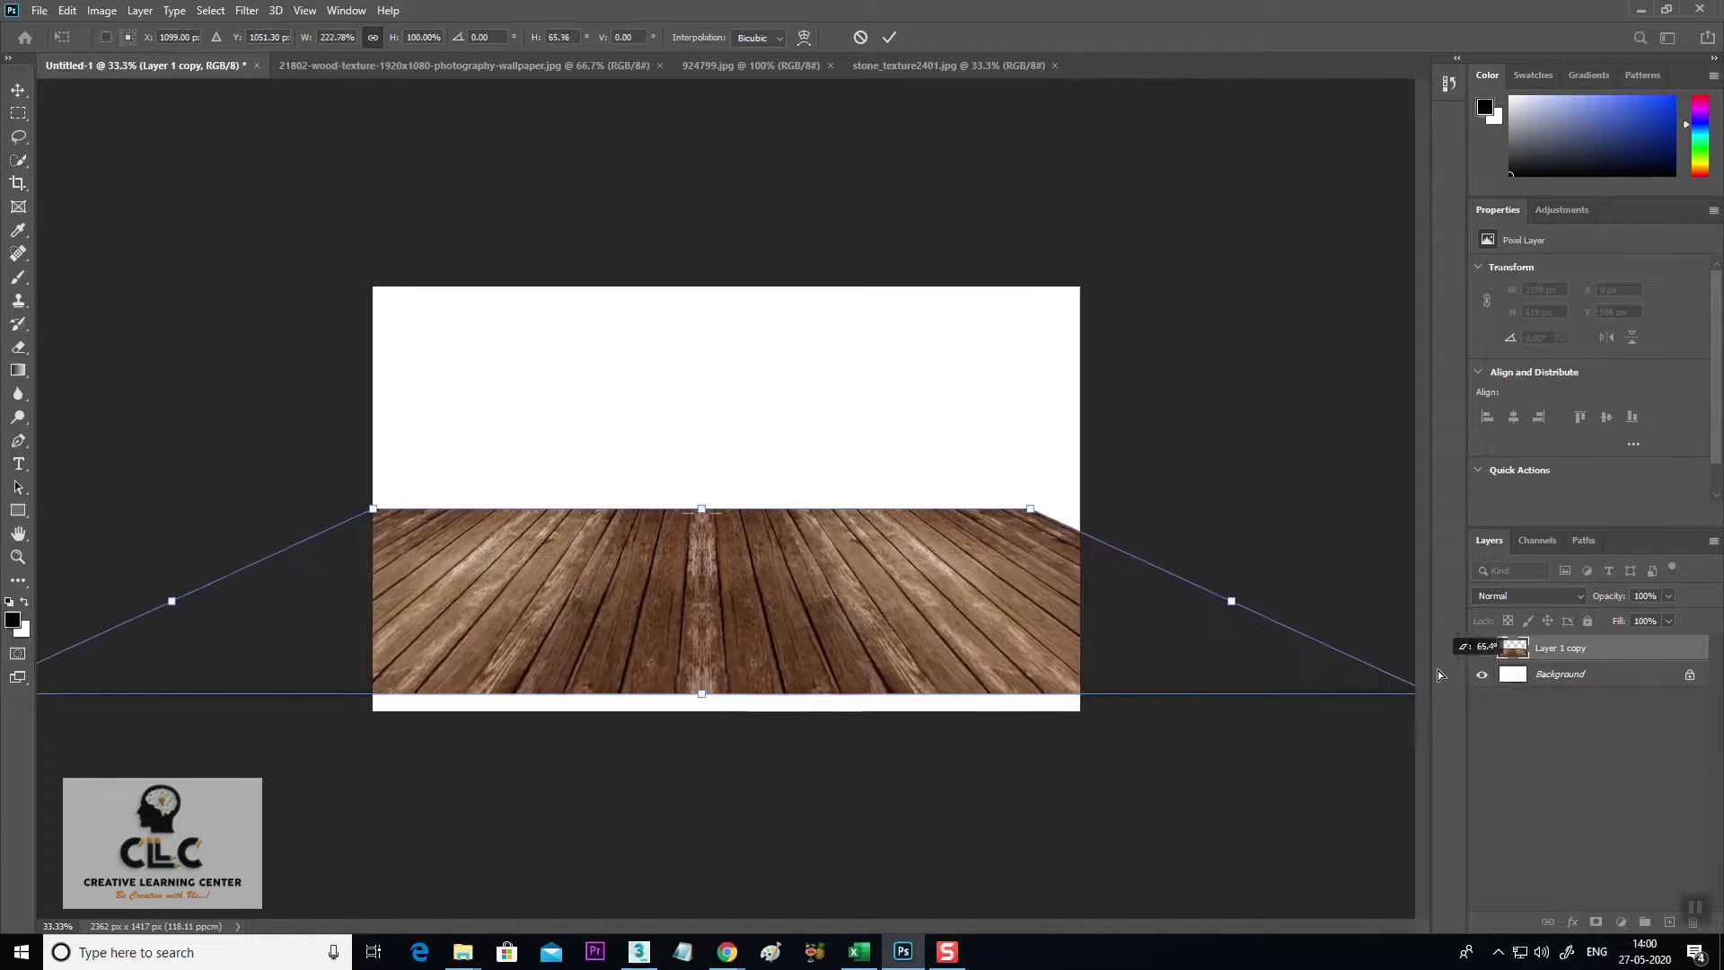
pyautogui.press('Return')
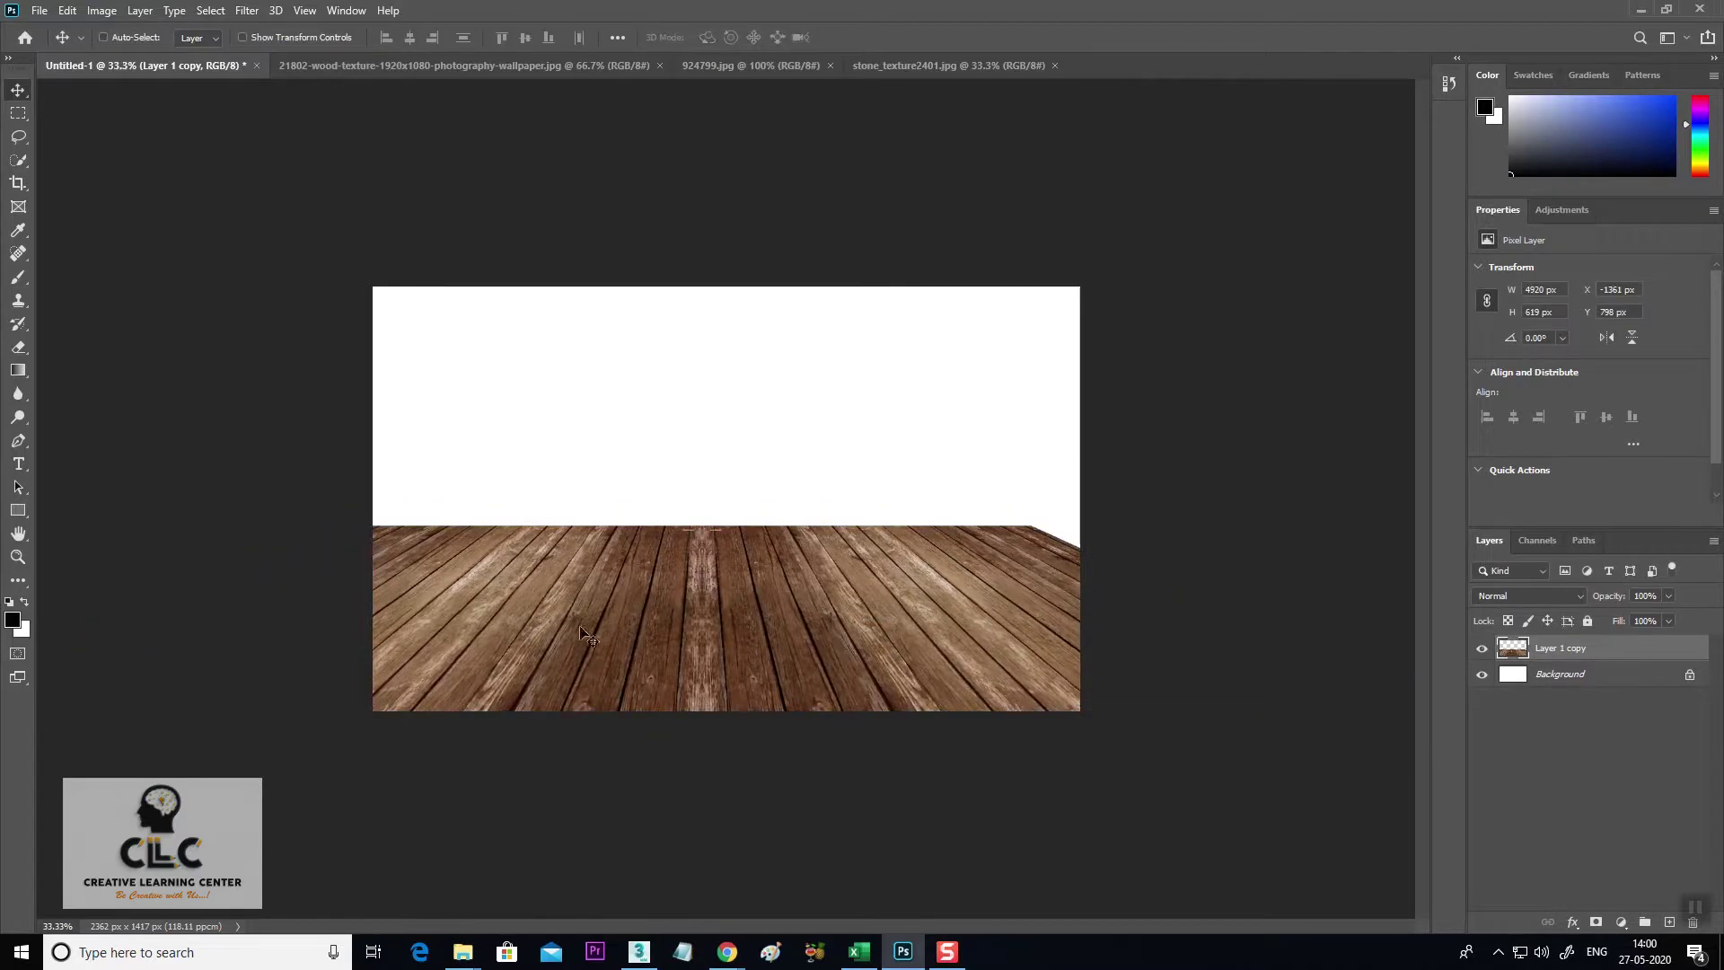
pyautogui.hotkey('ctrl', 't')
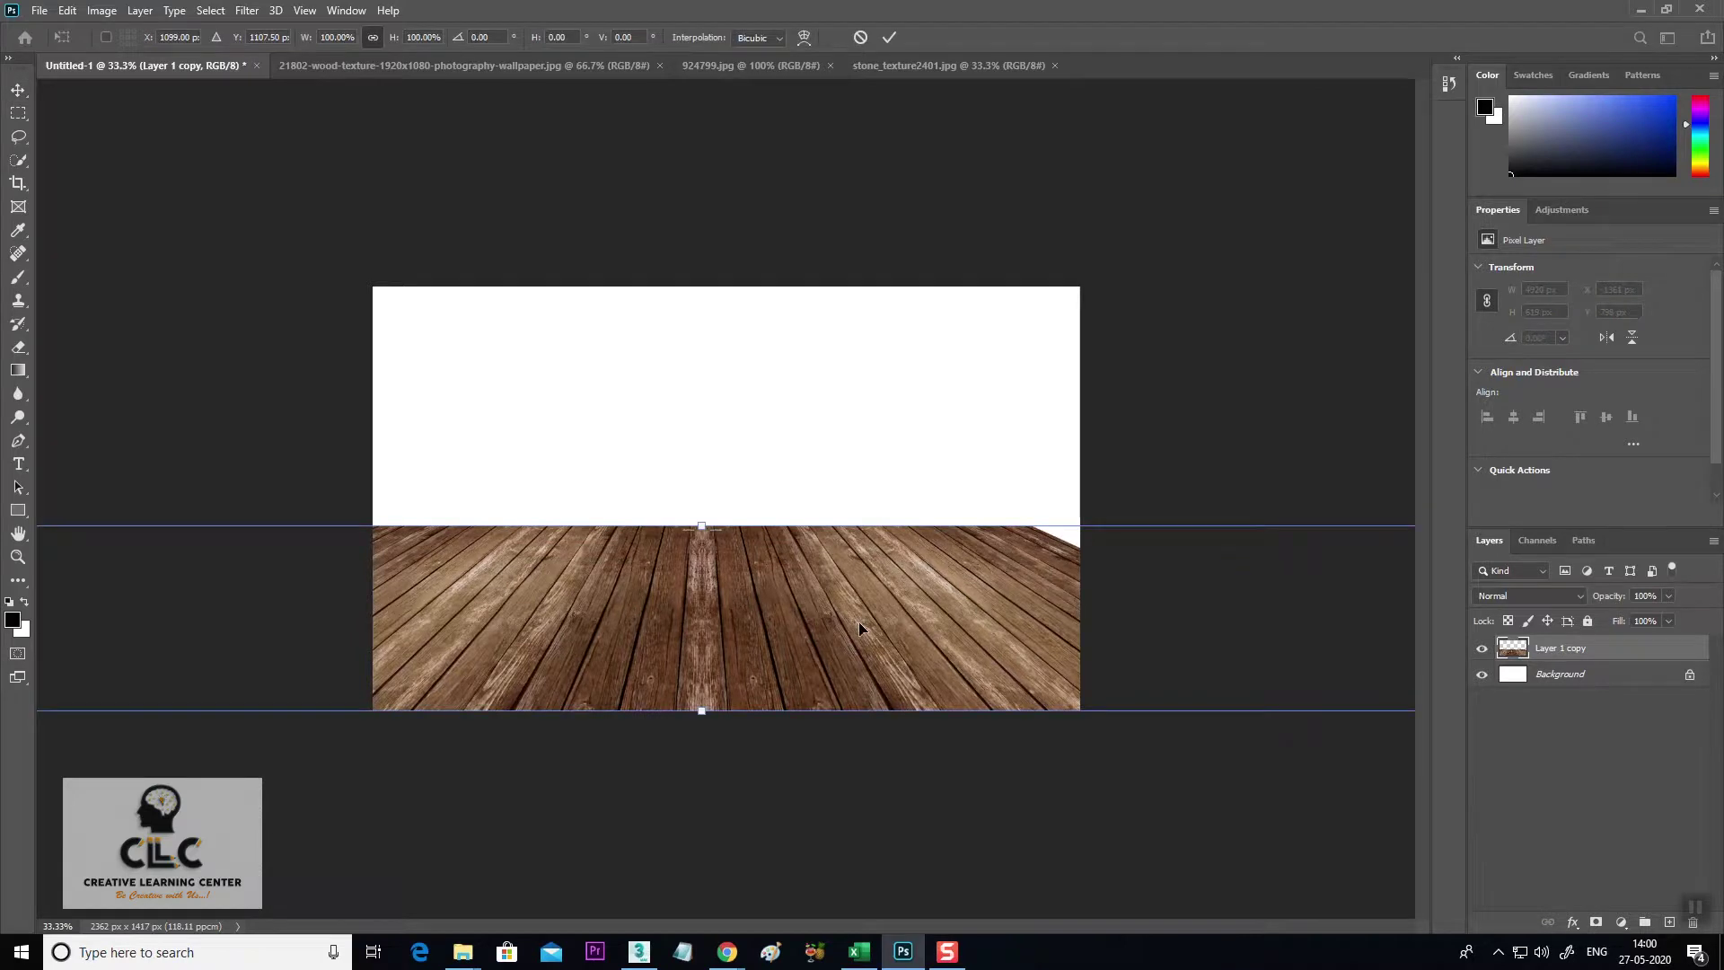
# Stretch the wood floor left and right to span the full canvas width, centred.
pyautogui.hotkey('ctrl', '-')
pyautogui.hotkey('ctrl', '-')
pyautogui.hotkey('ctrl', '+')
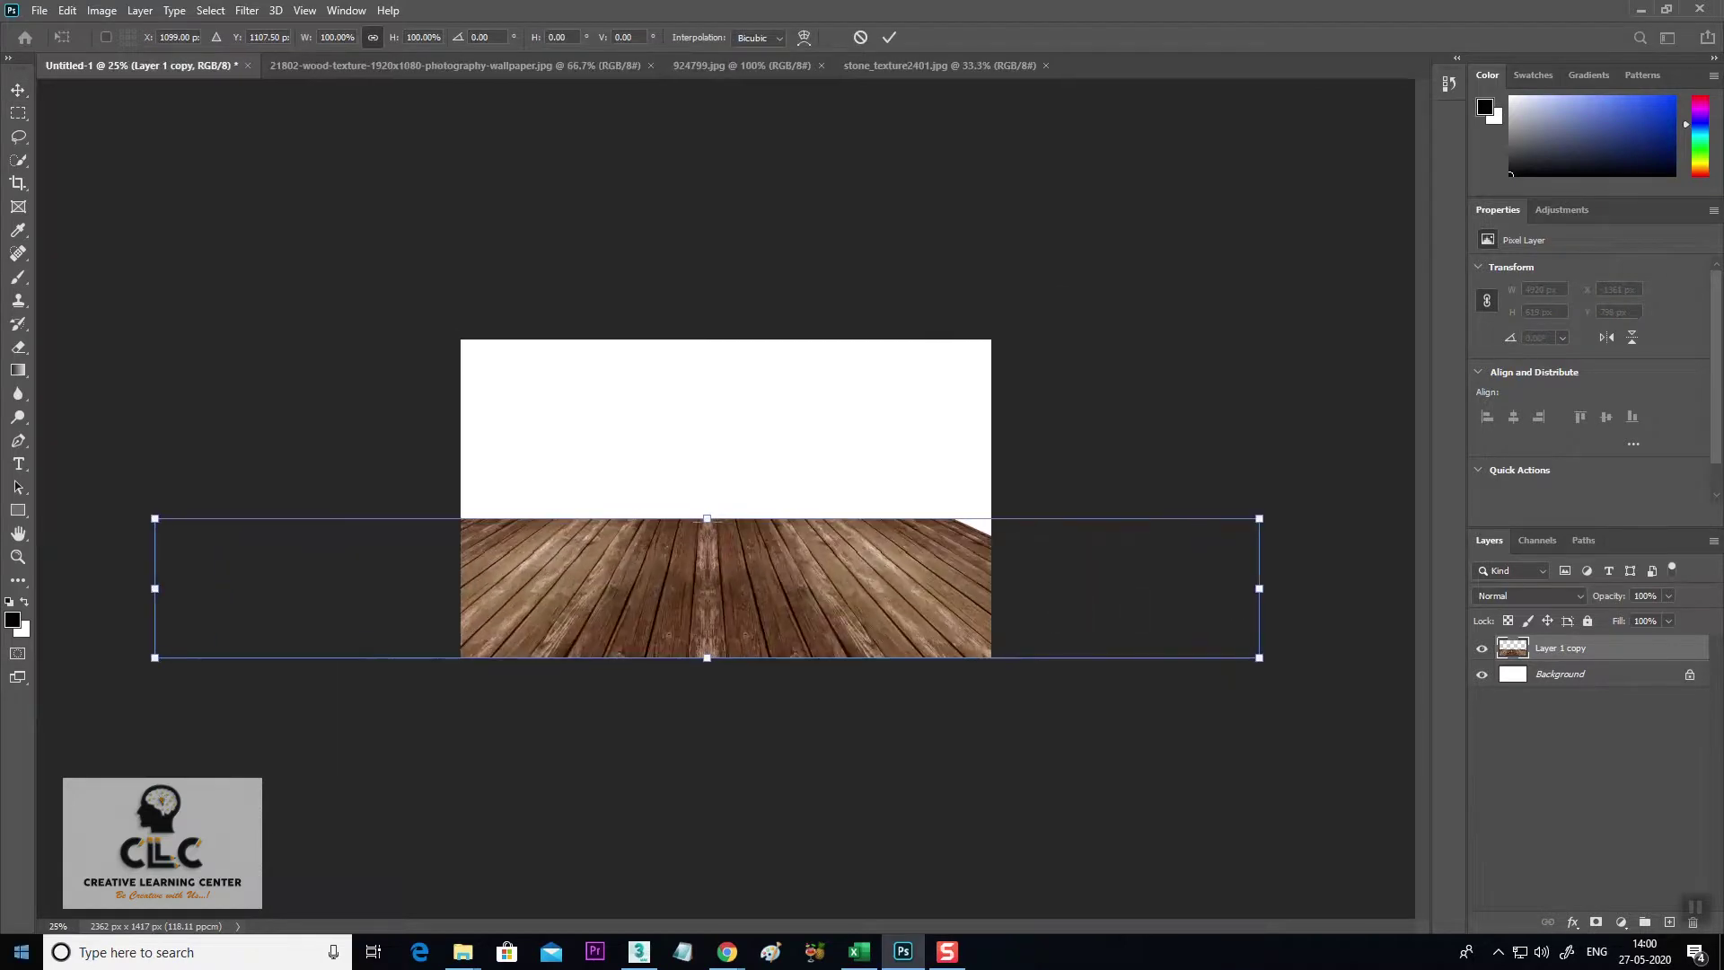
pyautogui.moveTo(1260, 588); pyautogui.dragTo(1311, 587)
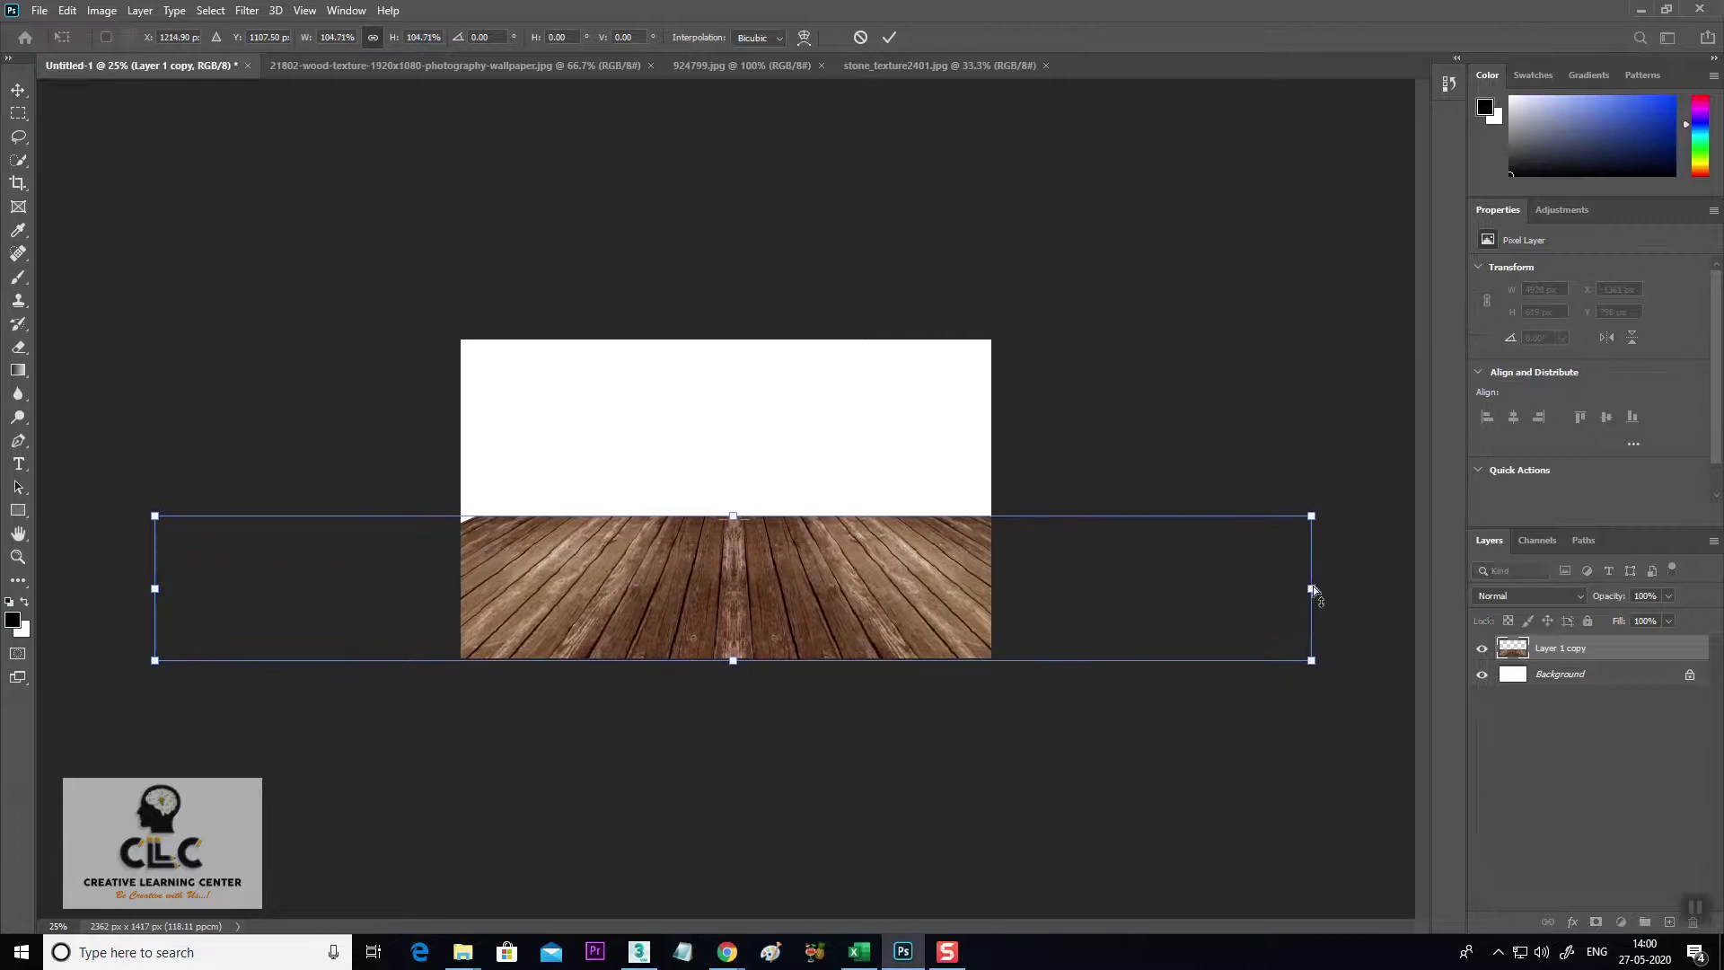
pyautogui.hotkey('ctrl', 'z')
pyautogui.moveTo(1257, 587); pyautogui.dragTo(1315, 590)
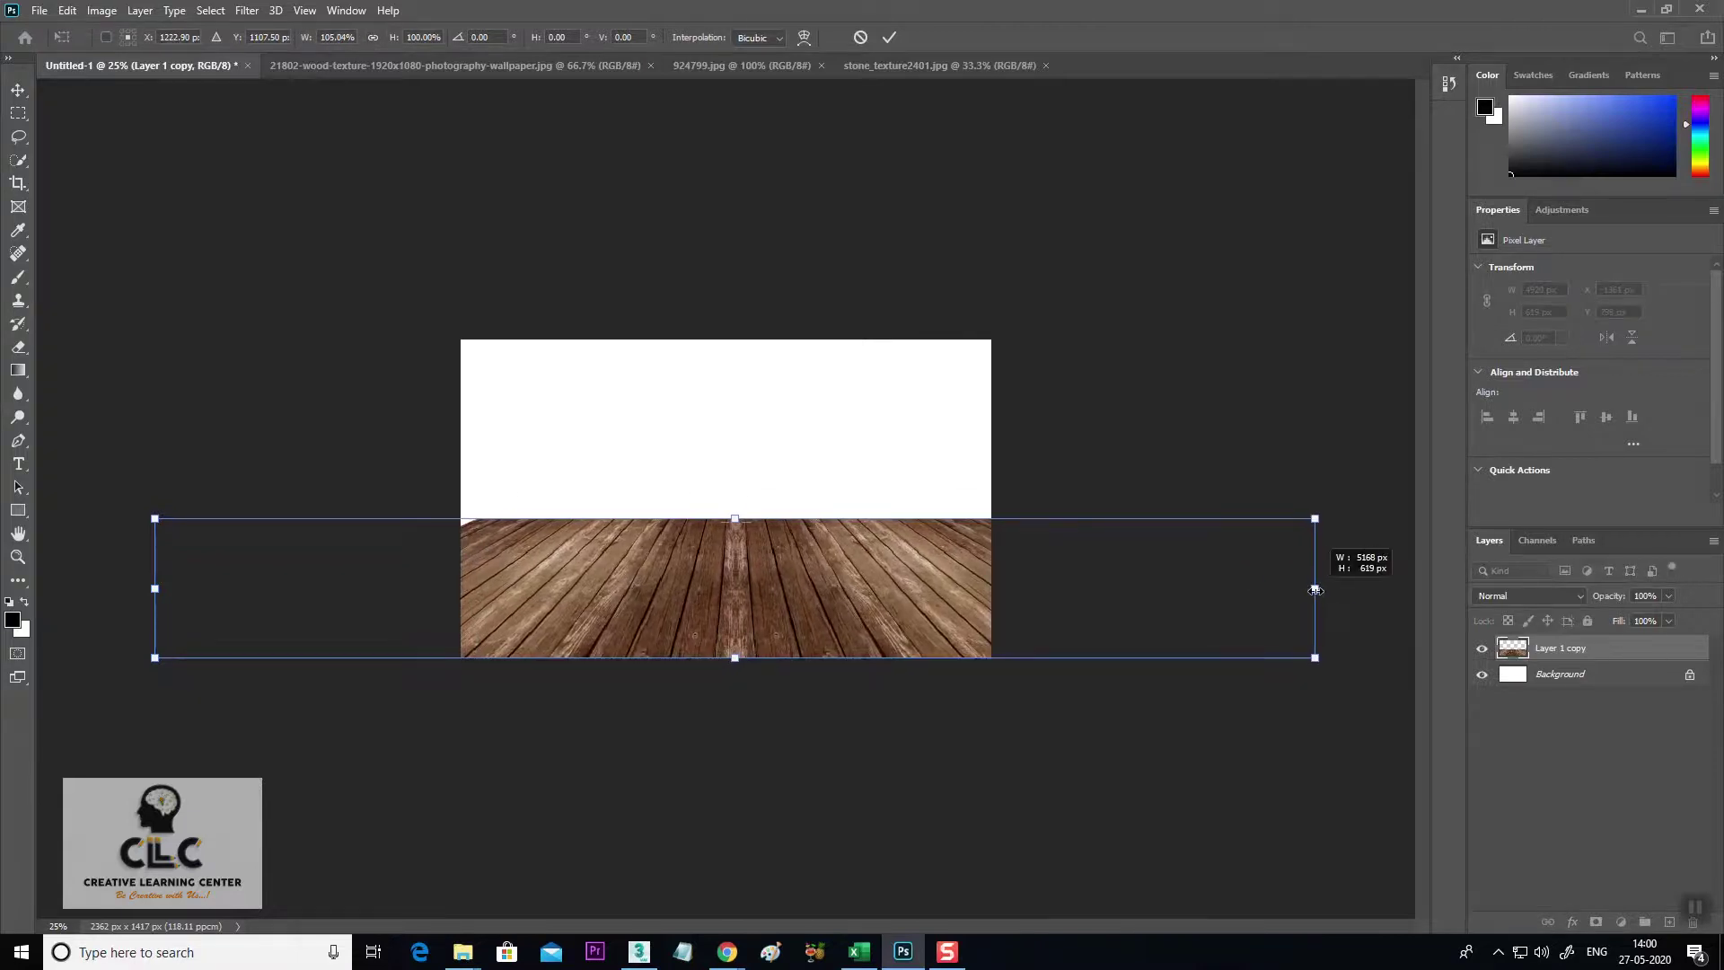
pyautogui.moveTo(154, 589); pyautogui.dragTo(99, 590)
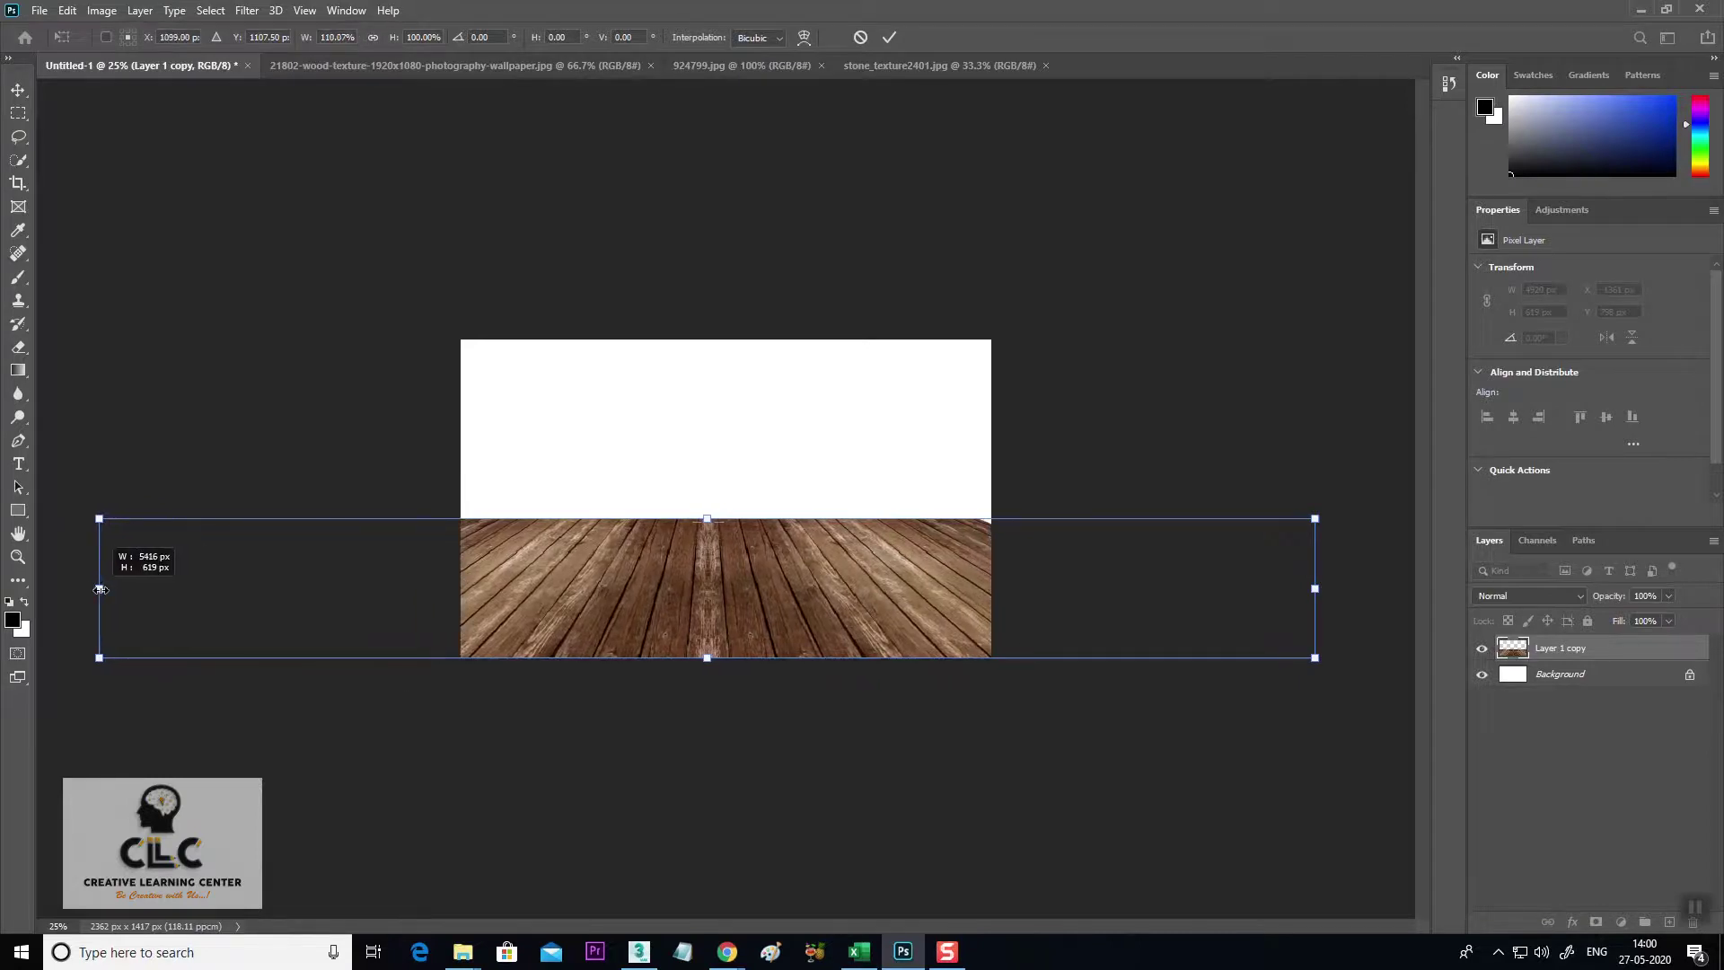
pyautogui.moveTo(884, 587); pyautogui.dragTo(902, 592)
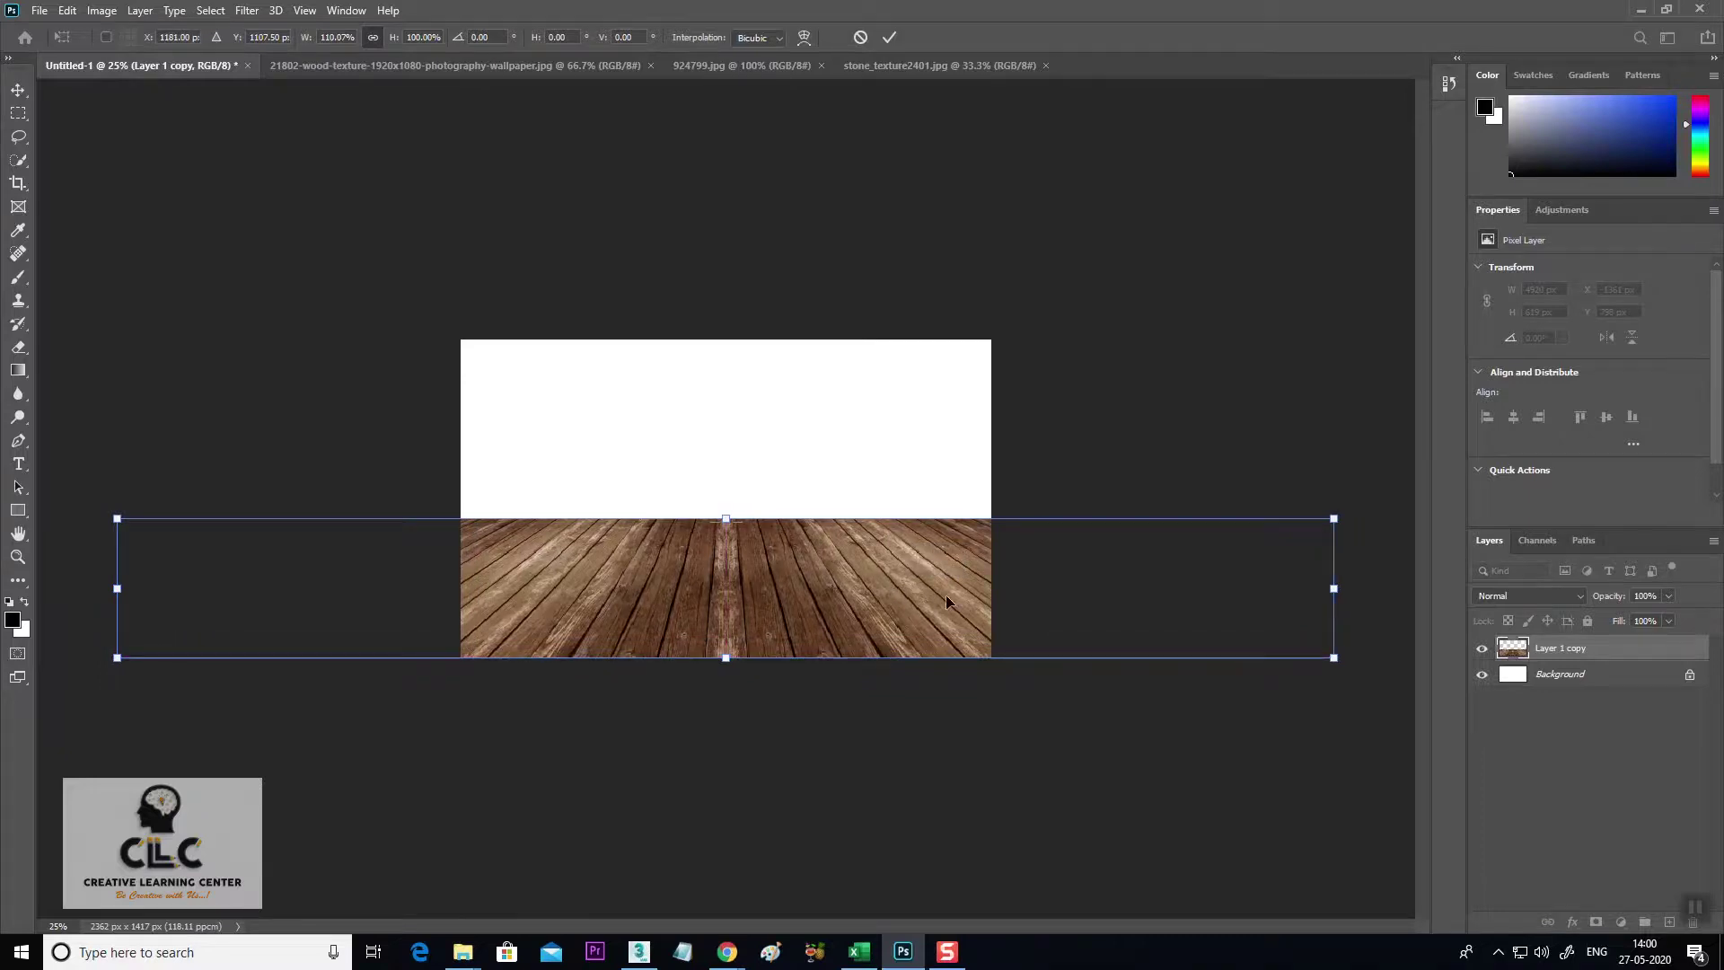
pyautogui.press('Return')
pyautogui.hotkey('ctrl', '+')
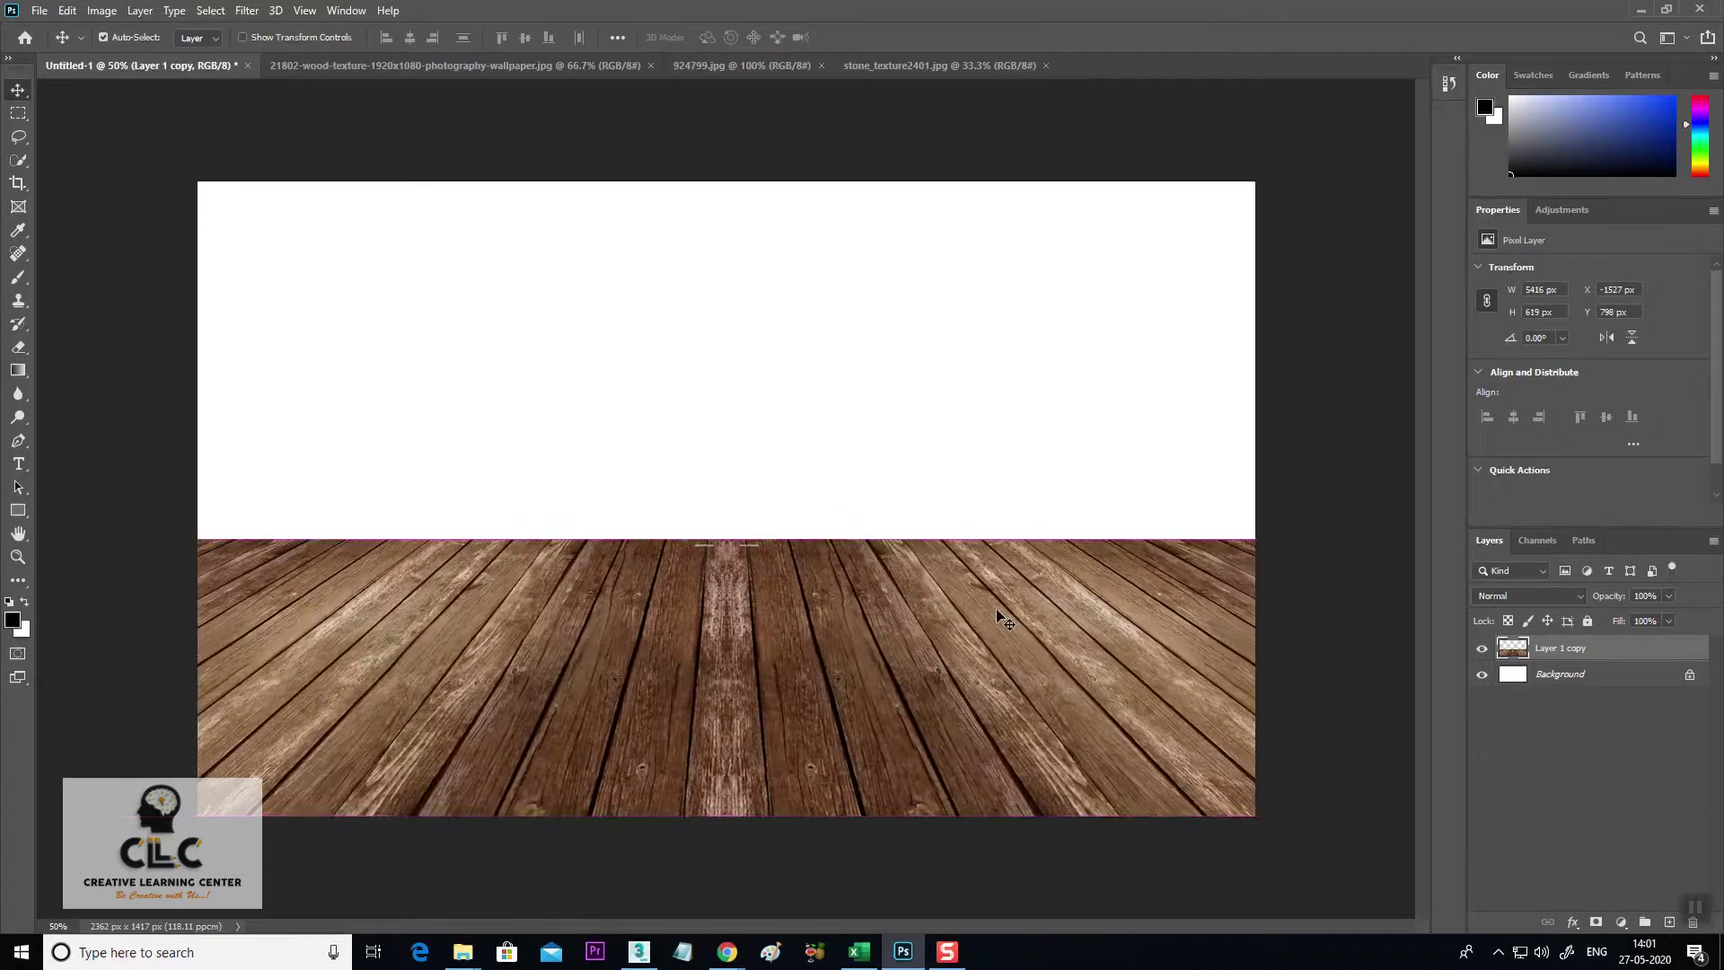
pyautogui.hotkey('ctrl', '-')
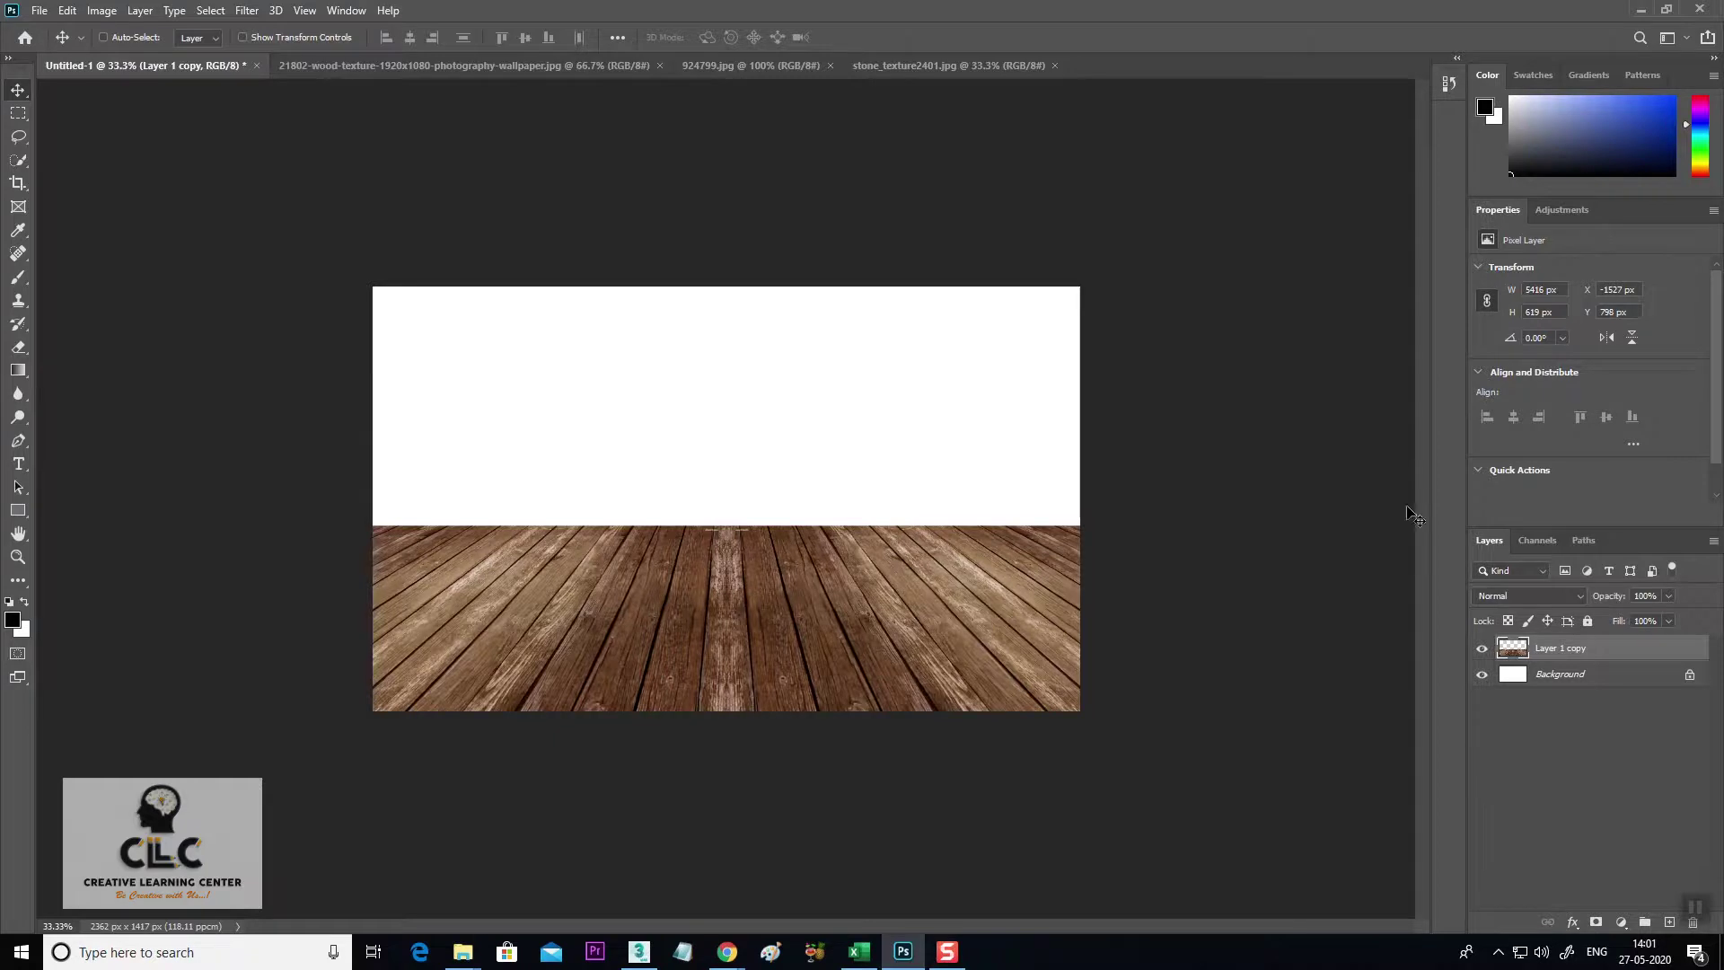
# Select a thin strip of stone_texture2401.jpg and drag it into the balcony composite.
pyautogui.click(907, 63)
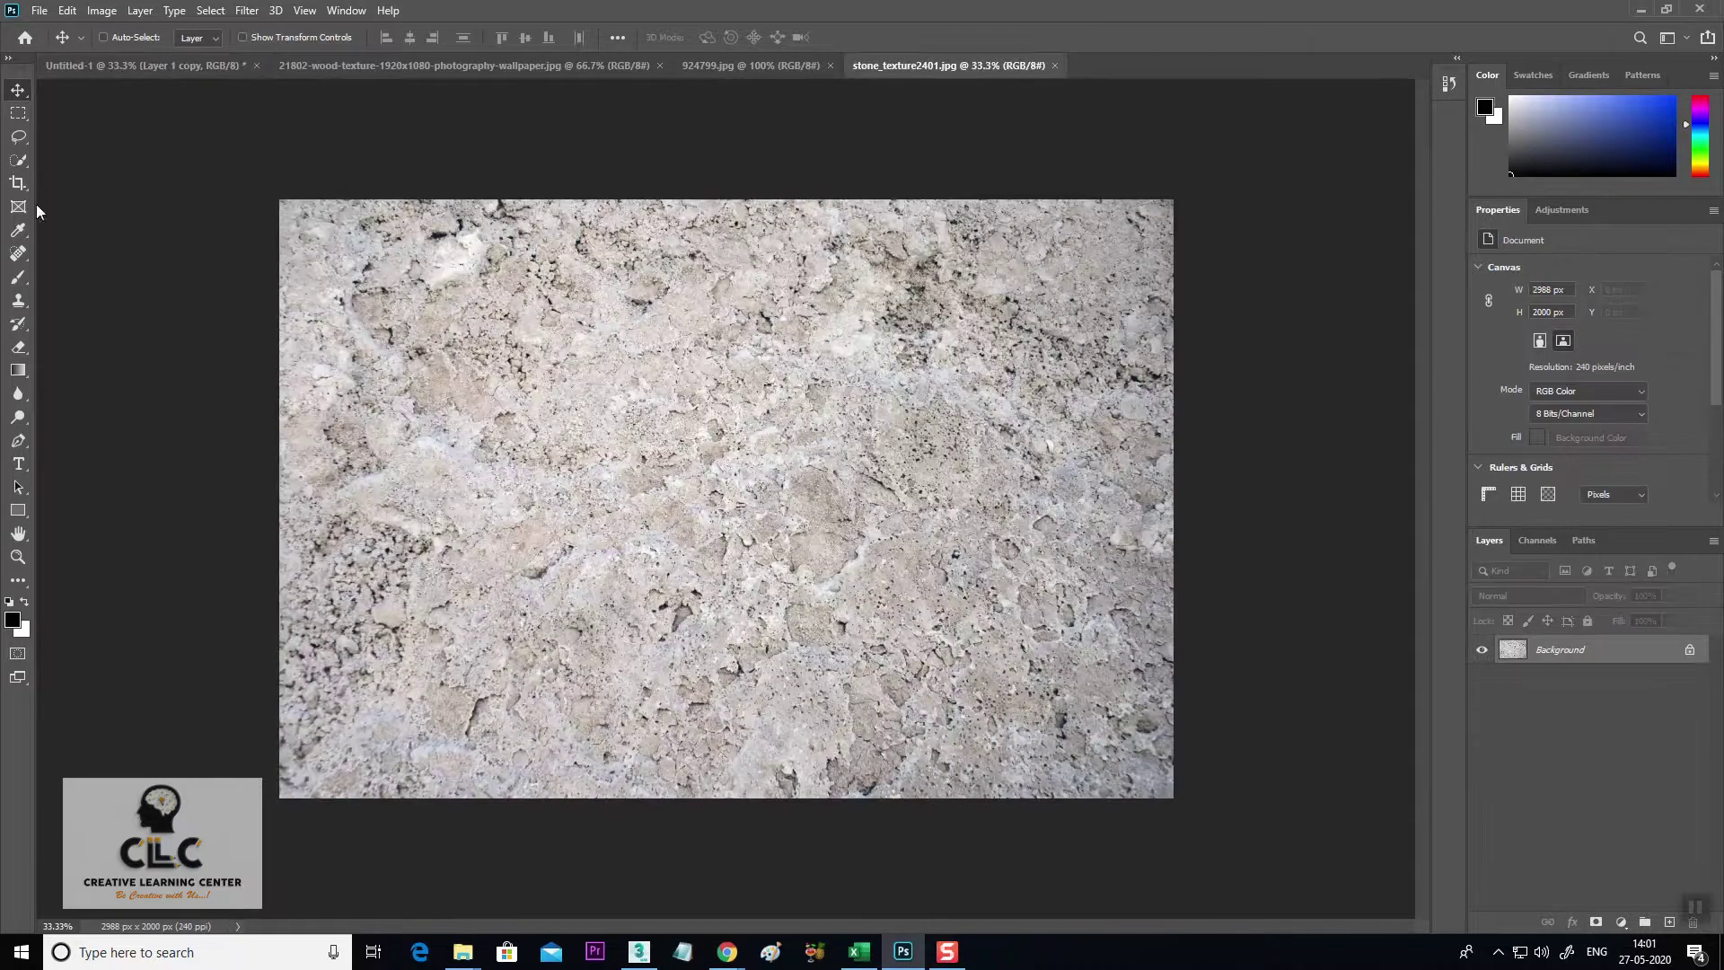
pyautogui.click(18, 113)
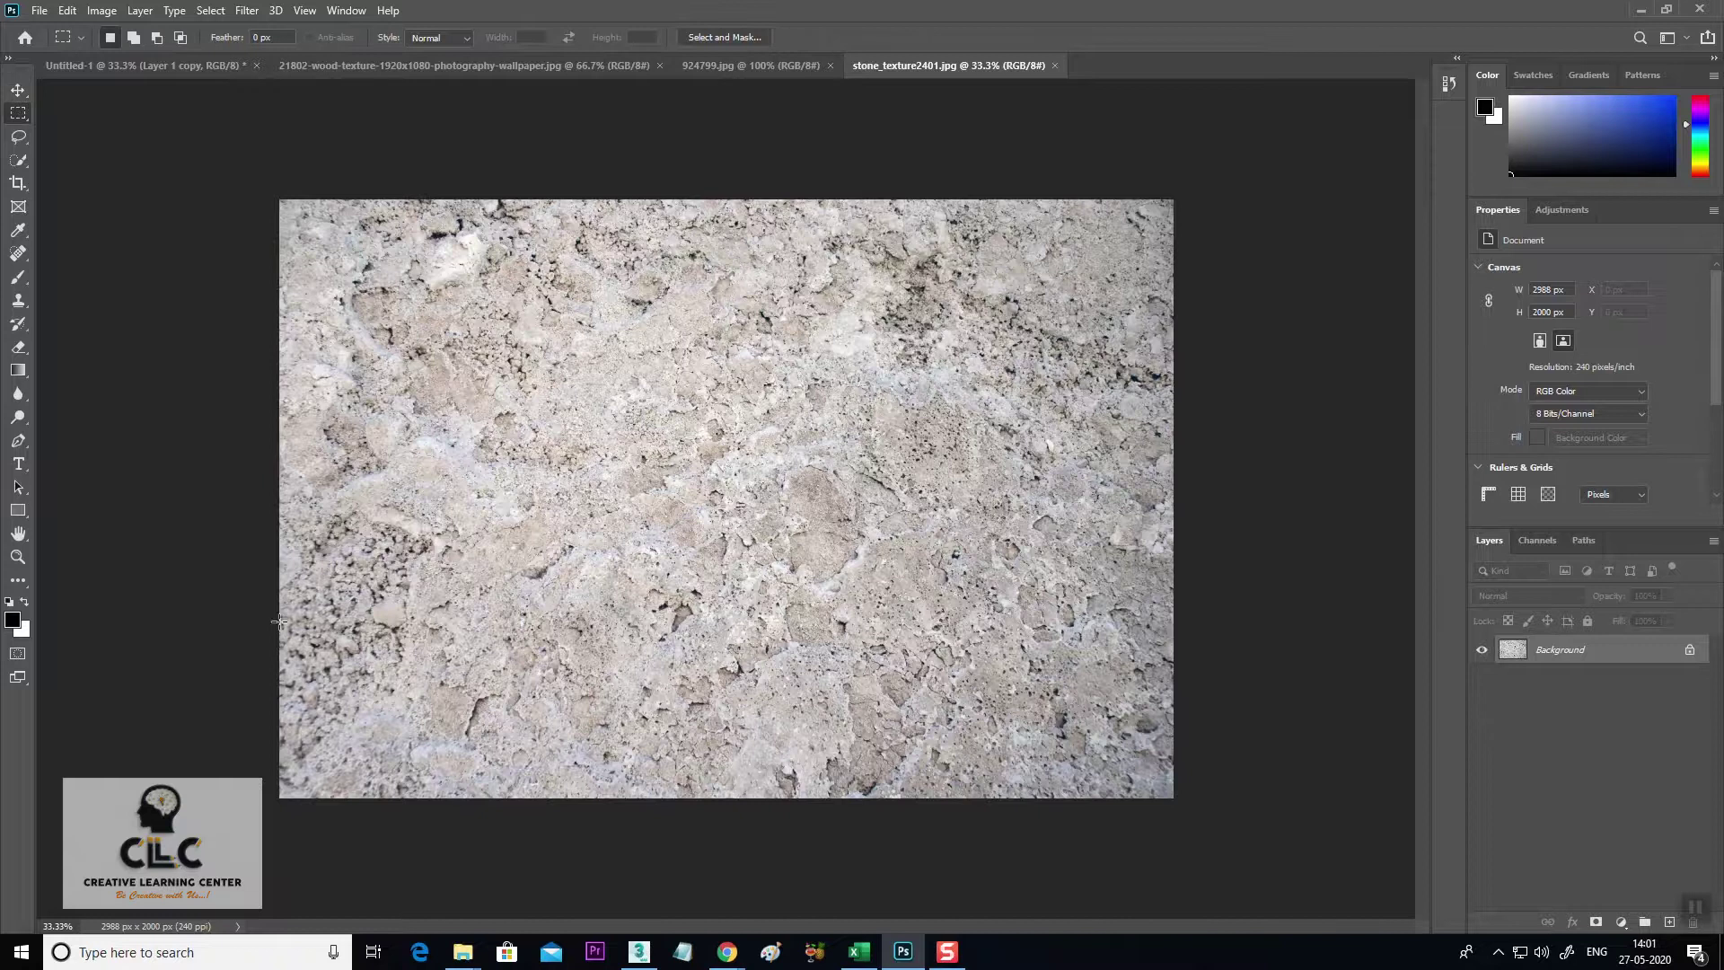
pyautogui.moveTo(278, 621); pyautogui.dragTo(1198, 678)
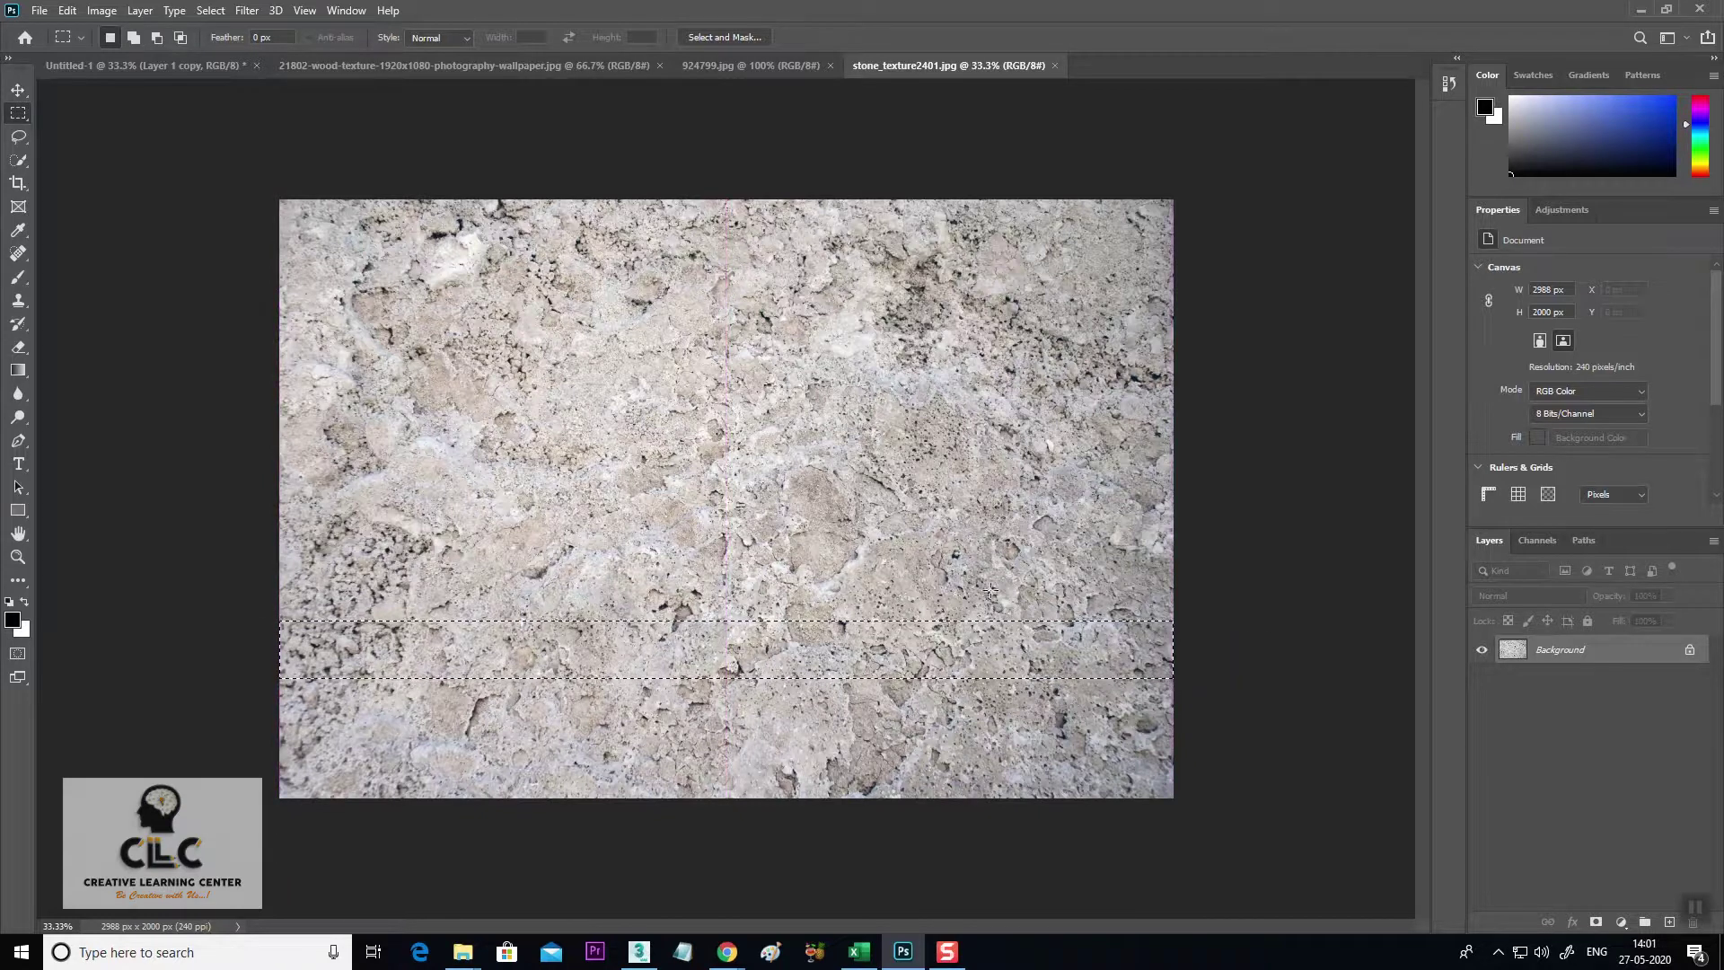
pyautogui.click(18, 90)
pyautogui.moveTo(653, 649)
pyautogui.mouseDown()
pyautogui.moveTo(434, 128)
pyautogui.moveTo(588, 516)
pyautogui.moveTo(649, 499)
pyautogui.mouseUp()
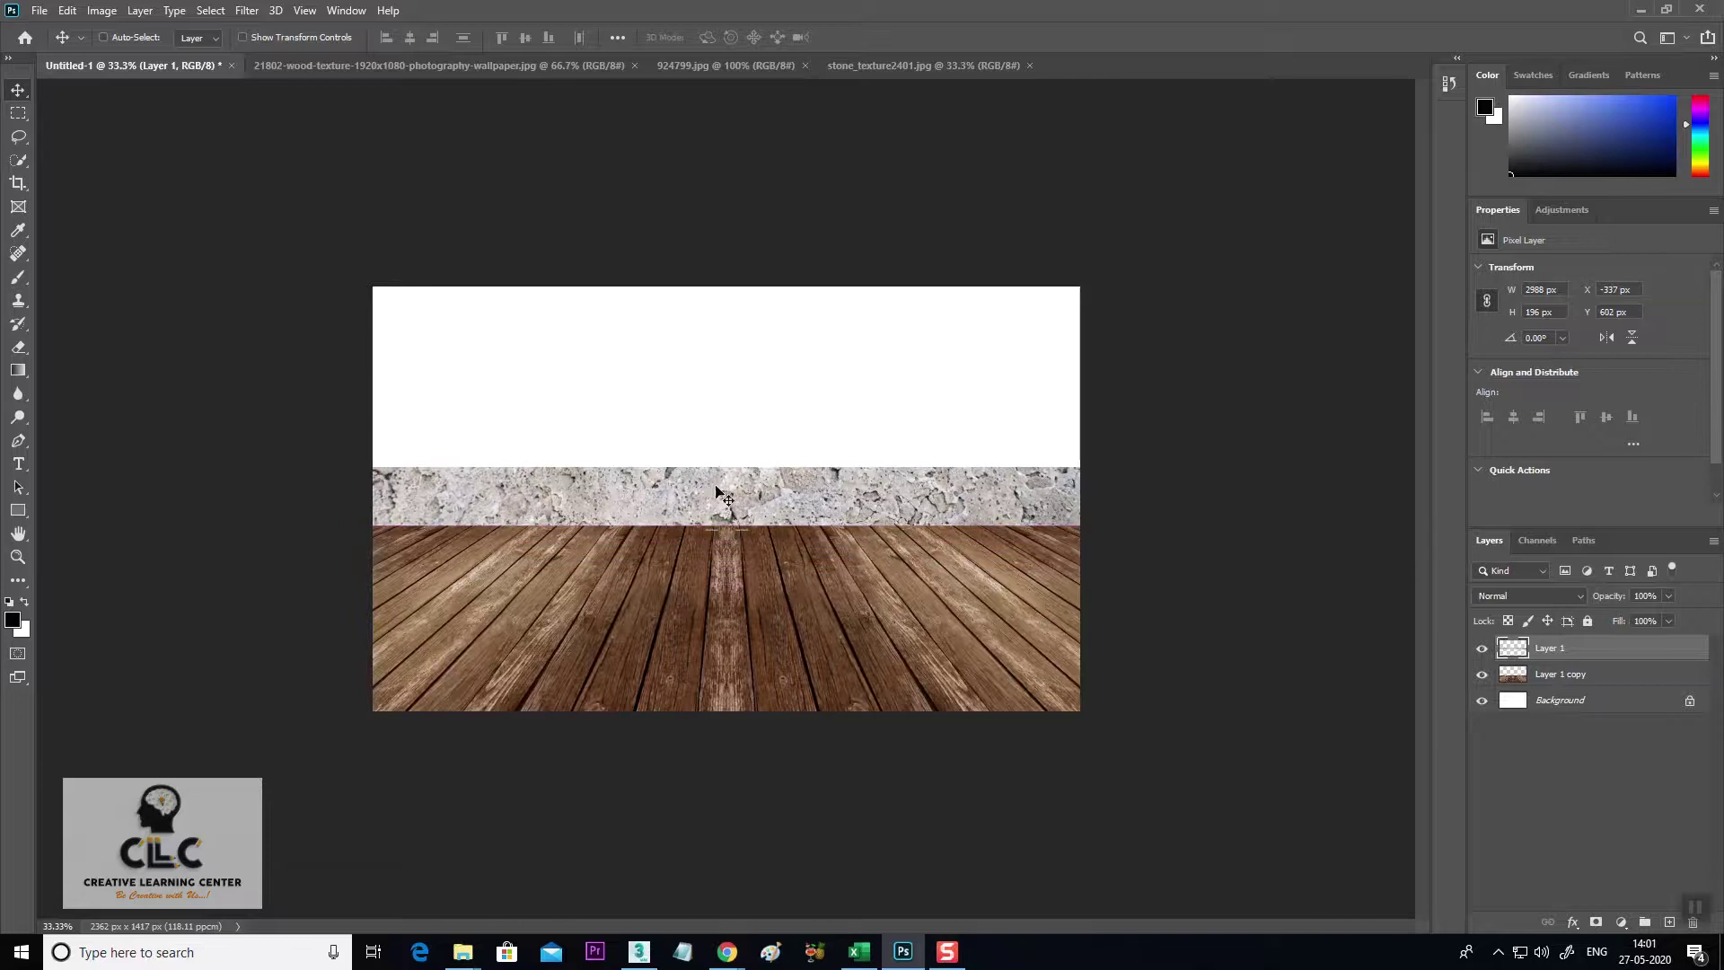
# Shrink the stone strip, set it on the floor's top edge, and duplicate it above.
pyautogui.hotkey('ctrl', 't')
pyautogui.moveTo(1166, 466); pyautogui.dragTo(1078, 473)
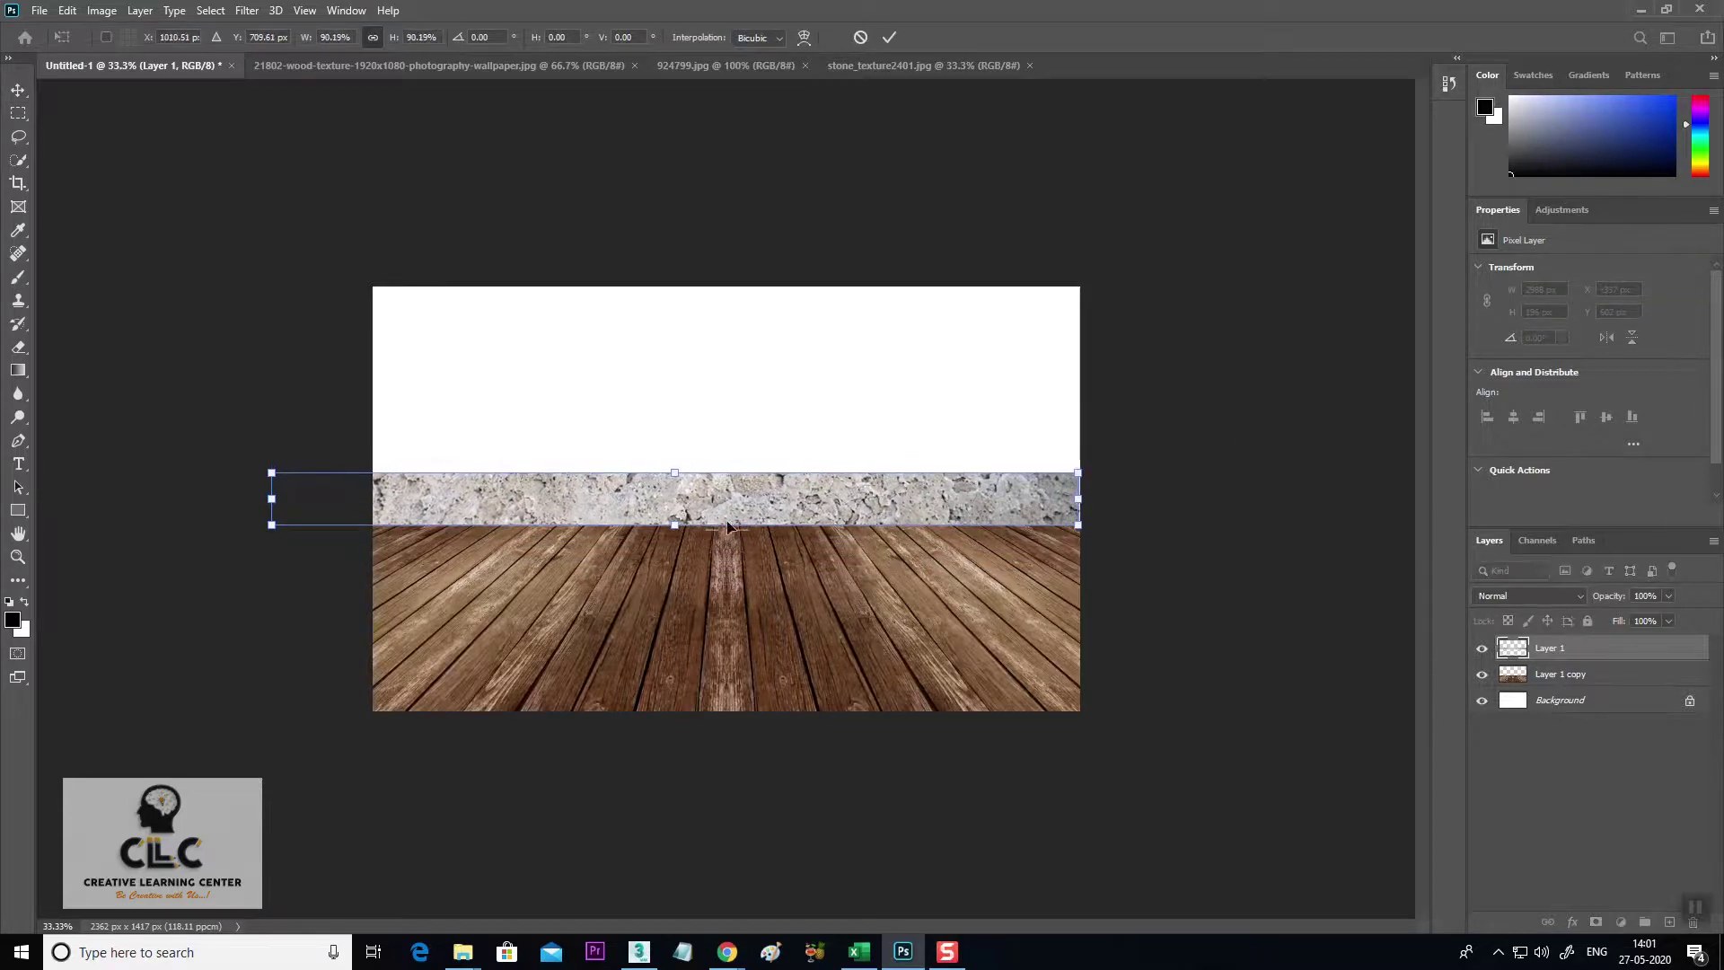
pyautogui.moveTo(727, 527); pyautogui.dragTo(829, 528)
pyautogui.moveTo(1182, 471); pyautogui.dragTo(1084, 503)
pyautogui.press('Return')
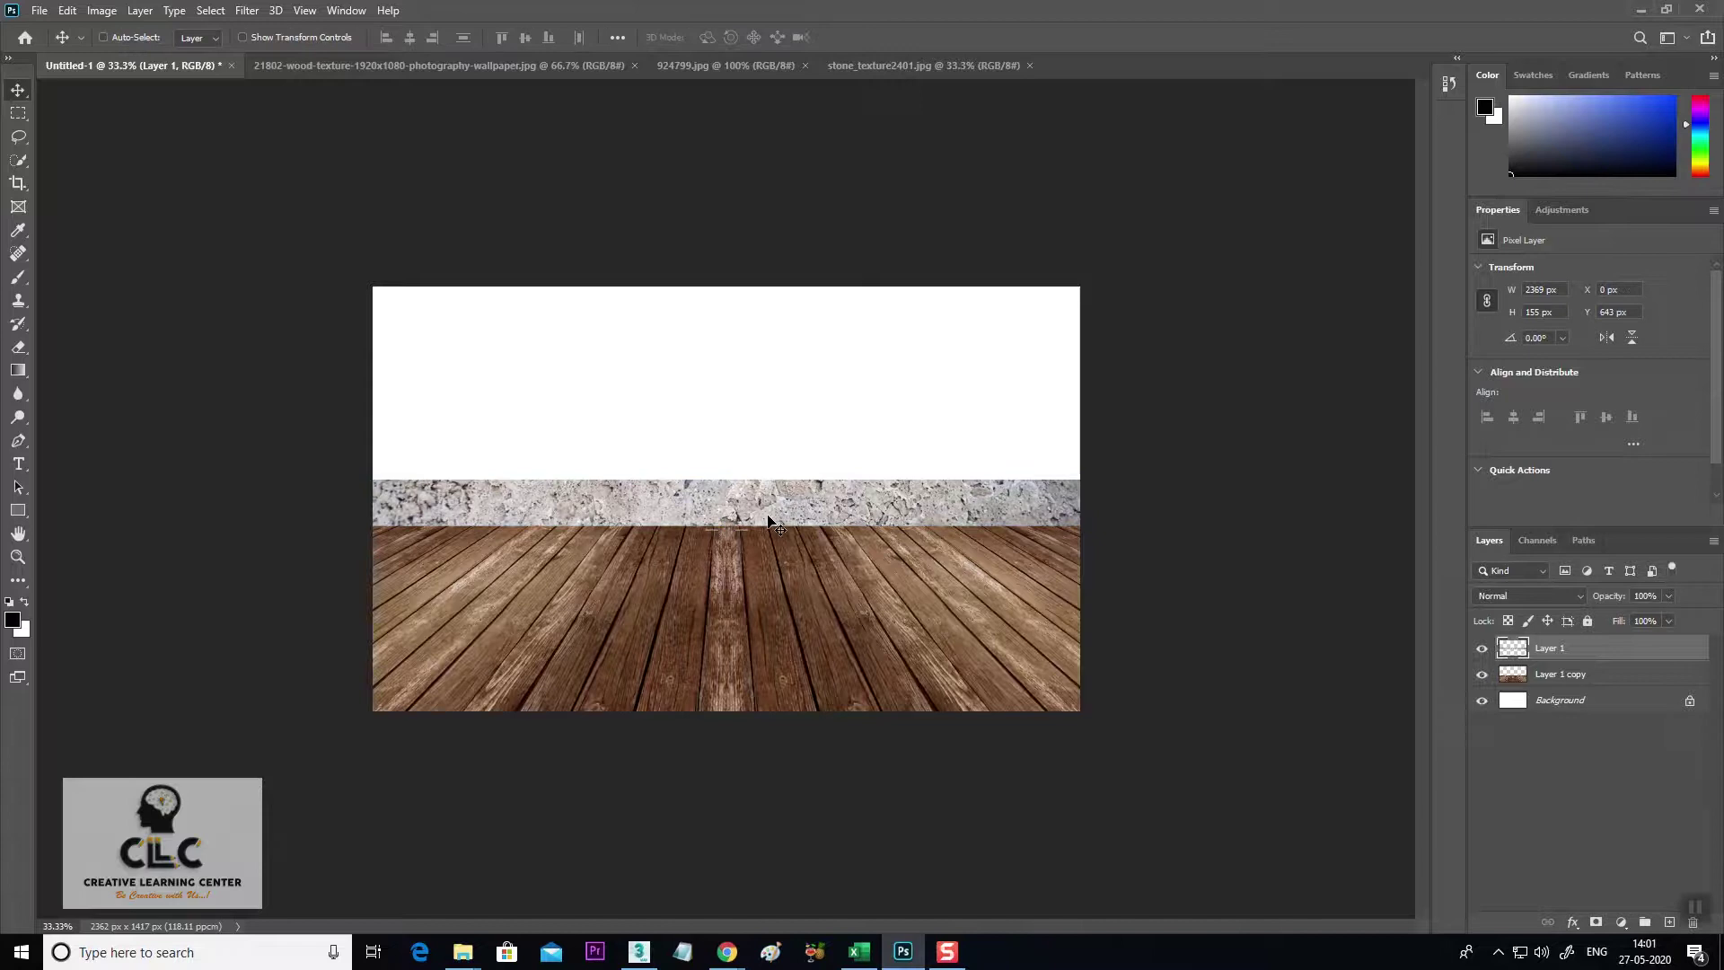
pyautogui.moveTo(768, 521); pyautogui.dragTo(880, 523)
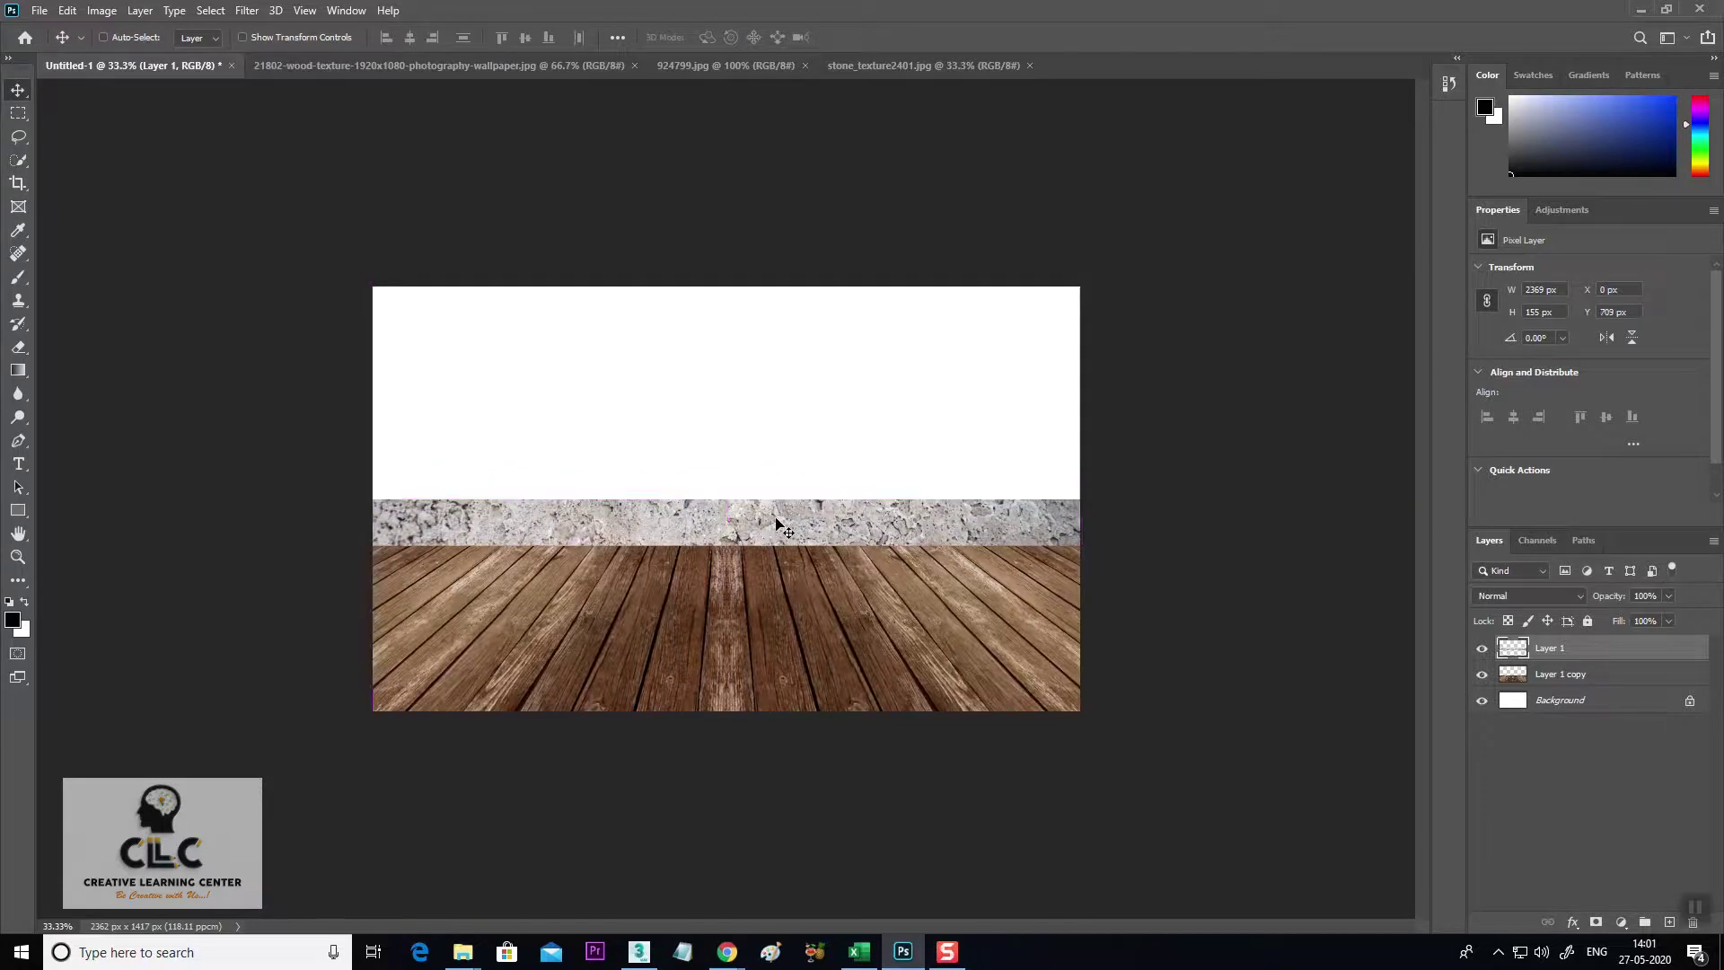
pyautogui.moveTo(776, 521); pyautogui.dragTo(899, 472)
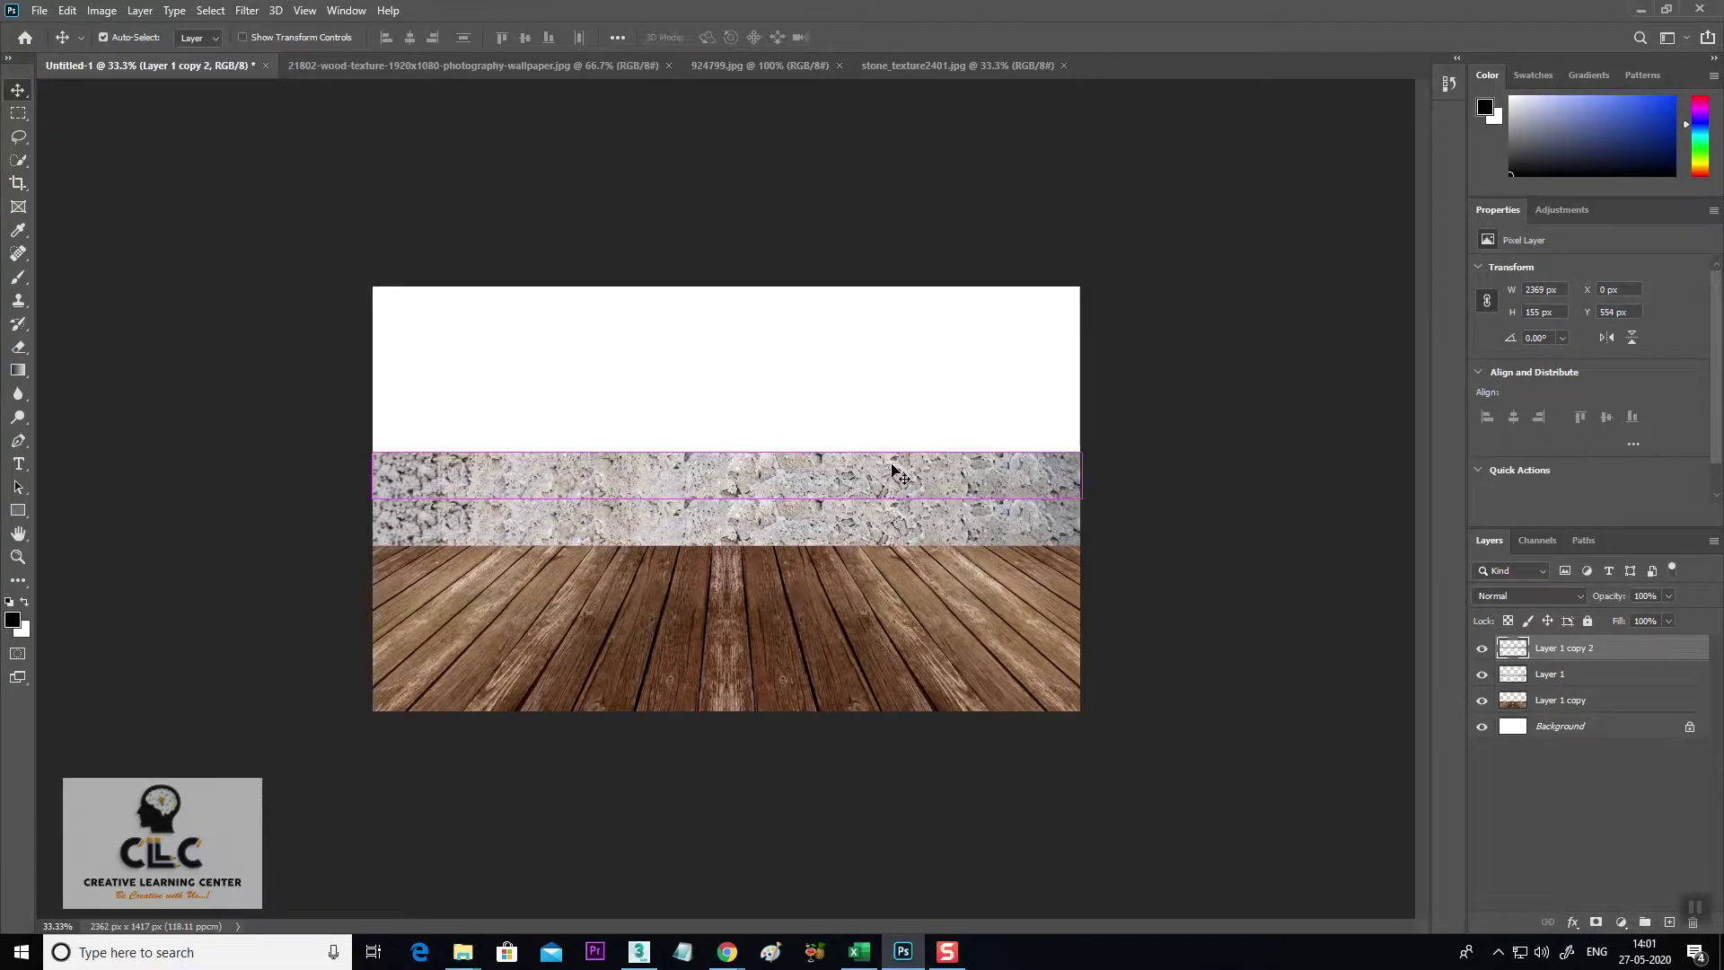
pyautogui.hotkey('ctrl', 't')
# Perspective-squash the upper stone strip into a flat ledge top resting on the lower band.
pyautogui.rightClick(865, 480)
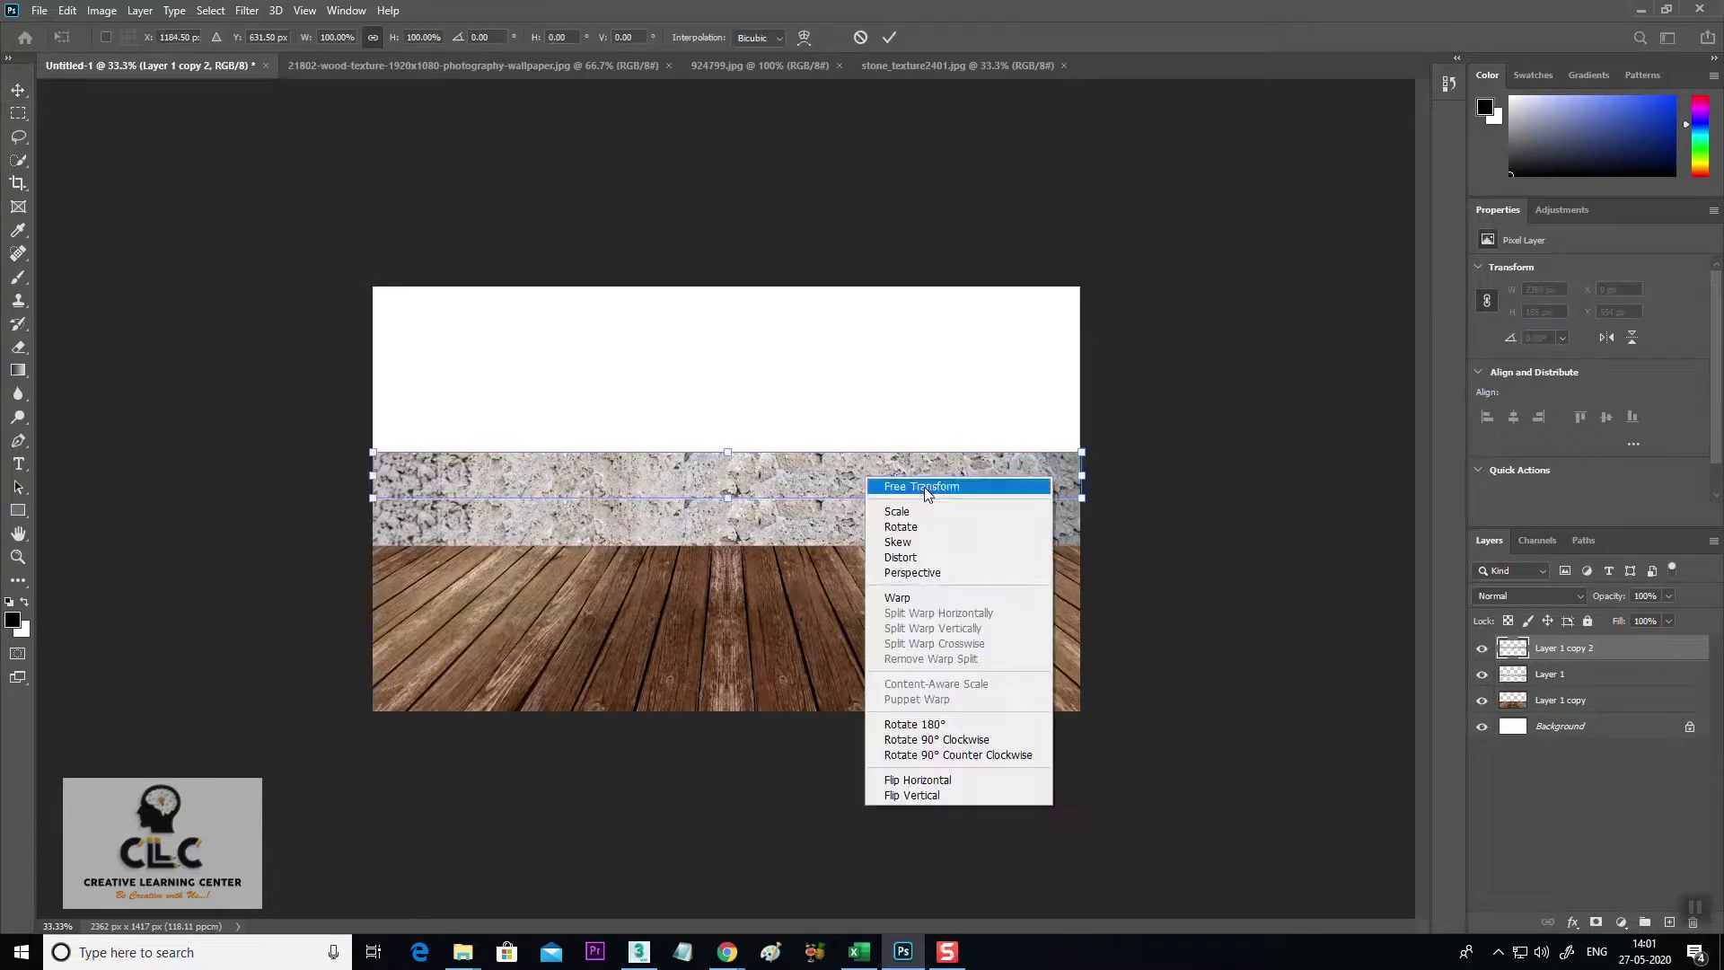
pyautogui.click(945, 570)
pyautogui.moveTo(1088, 505); pyautogui.dragTo(1209, 479)
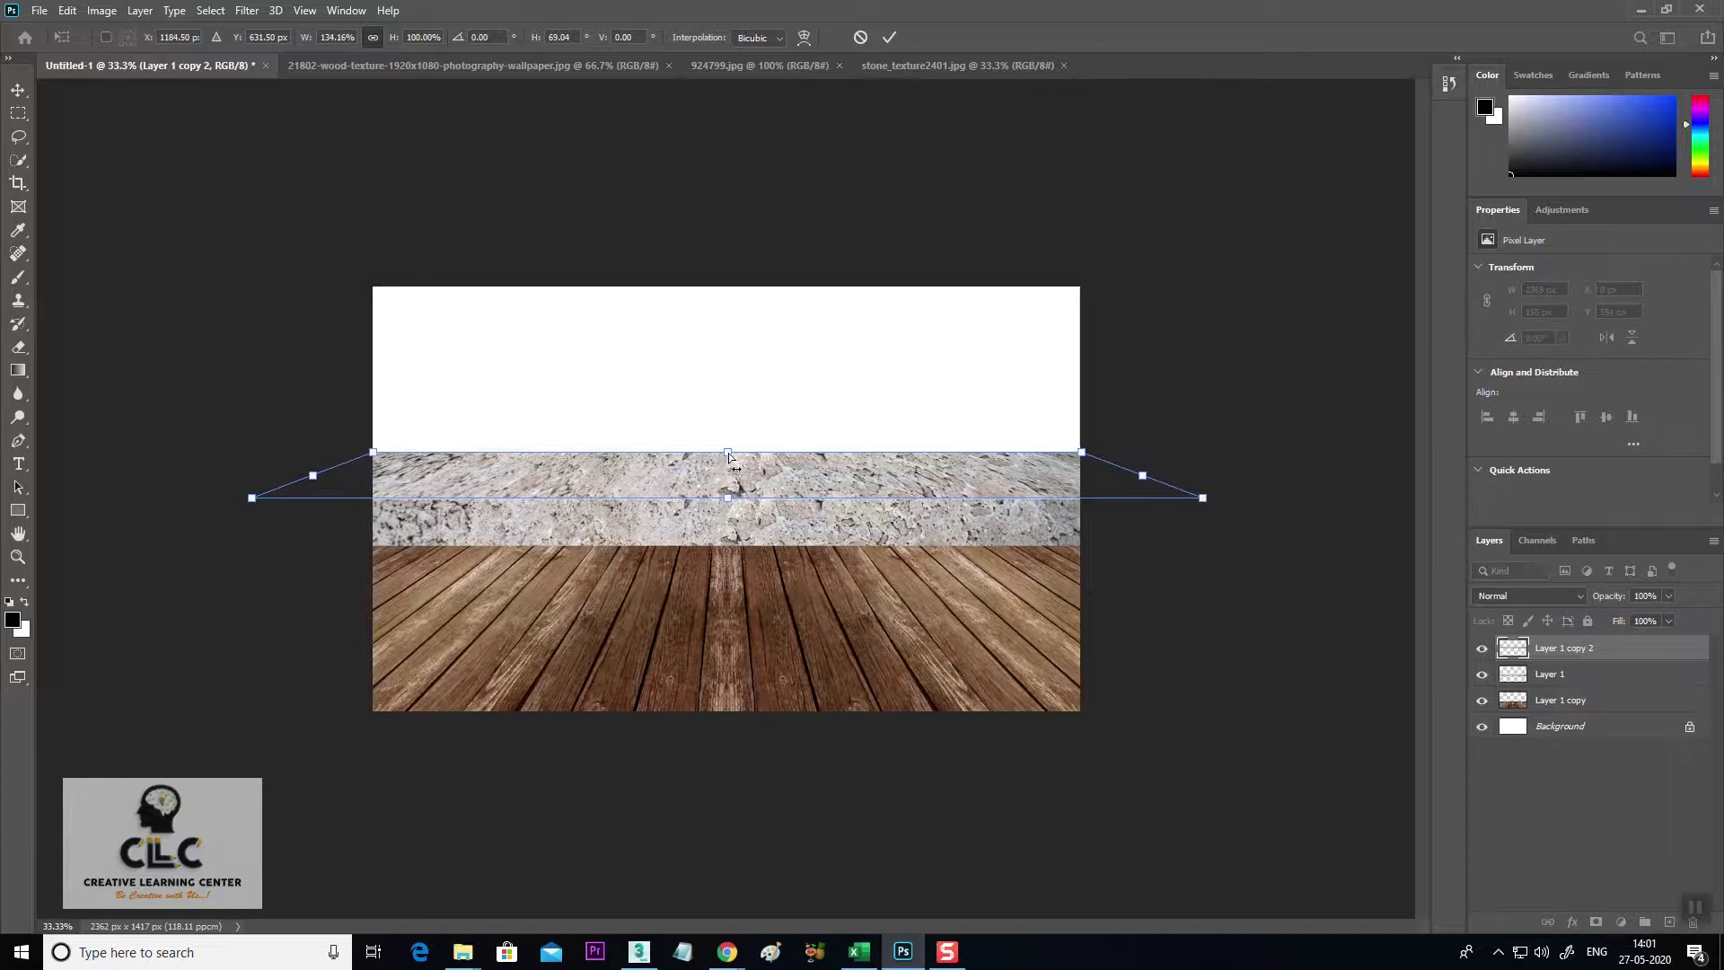
pyautogui.rightClick(819, 471)
pyautogui.click(886, 556)
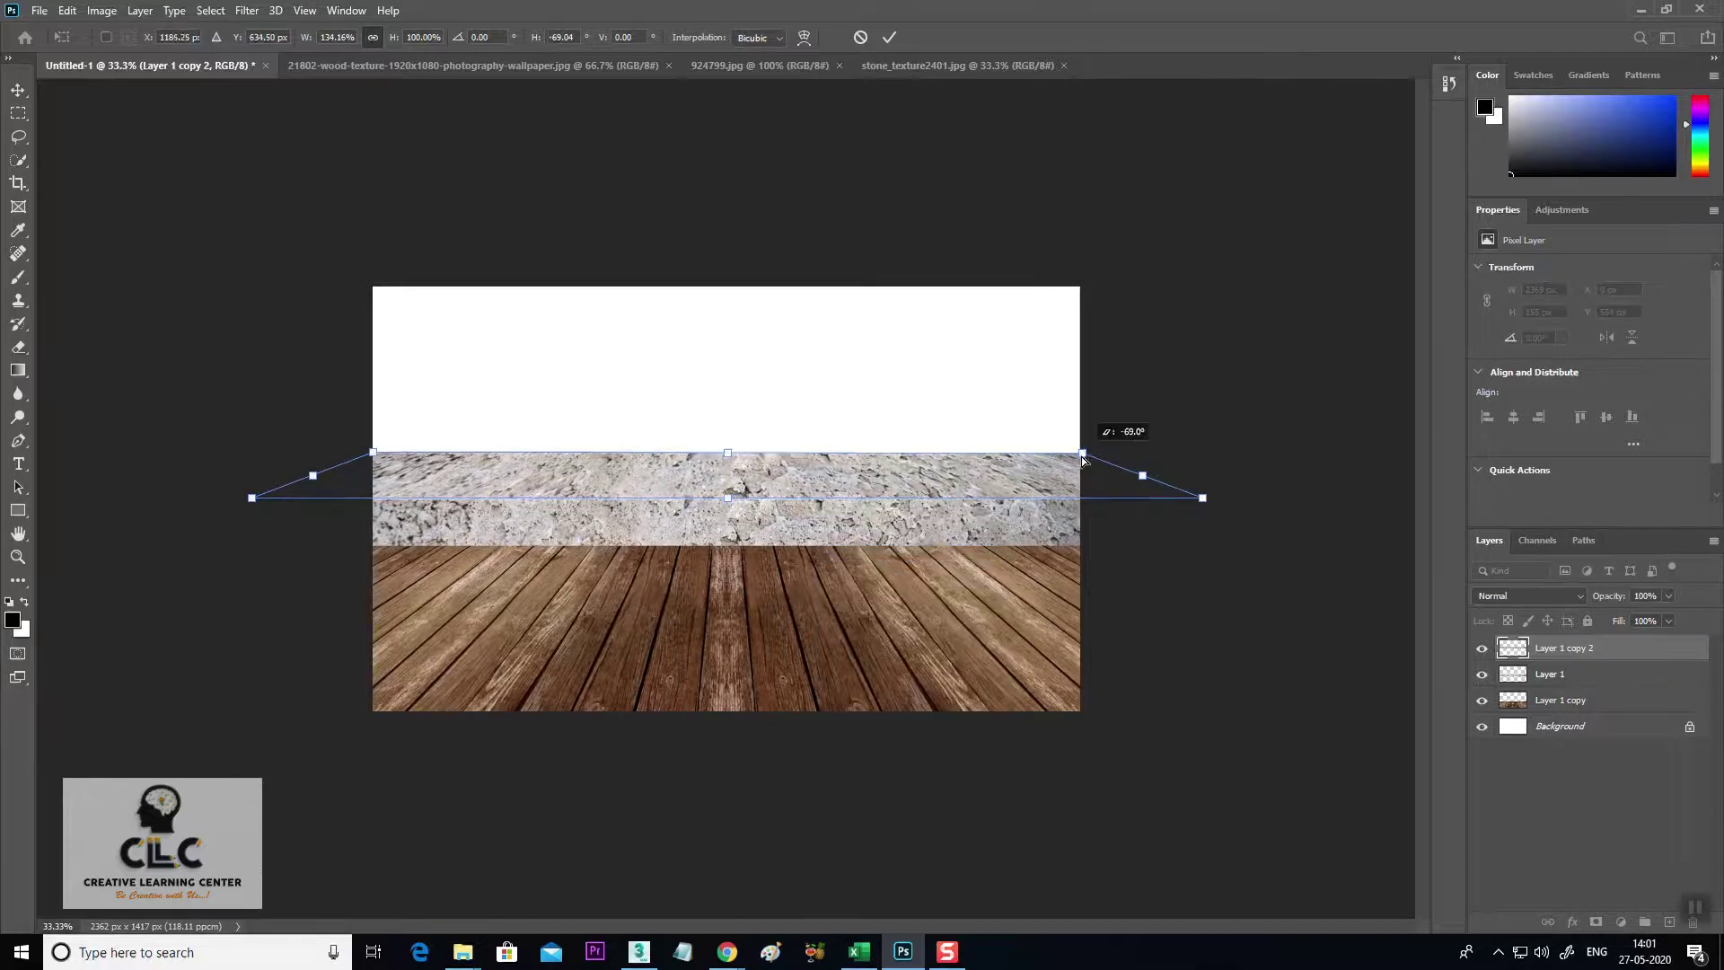
pyautogui.moveTo(1083, 460); pyautogui.dragTo(1083, 475)
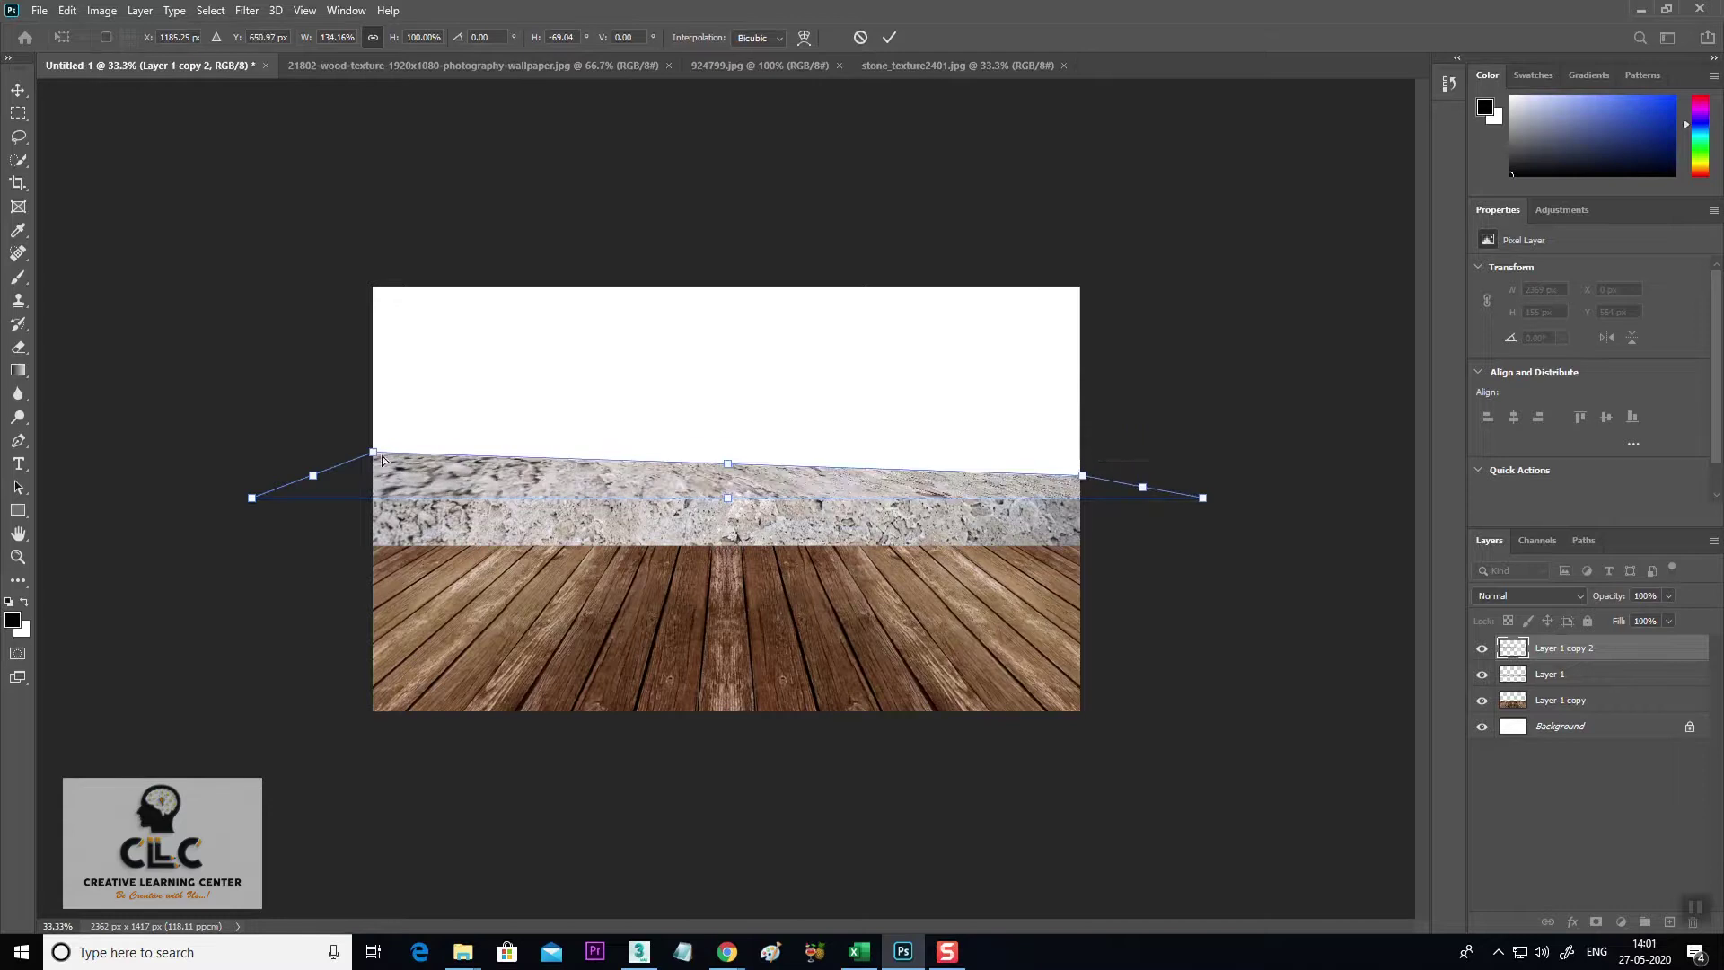
pyautogui.moveTo(371, 457); pyautogui.dragTo(371, 480)
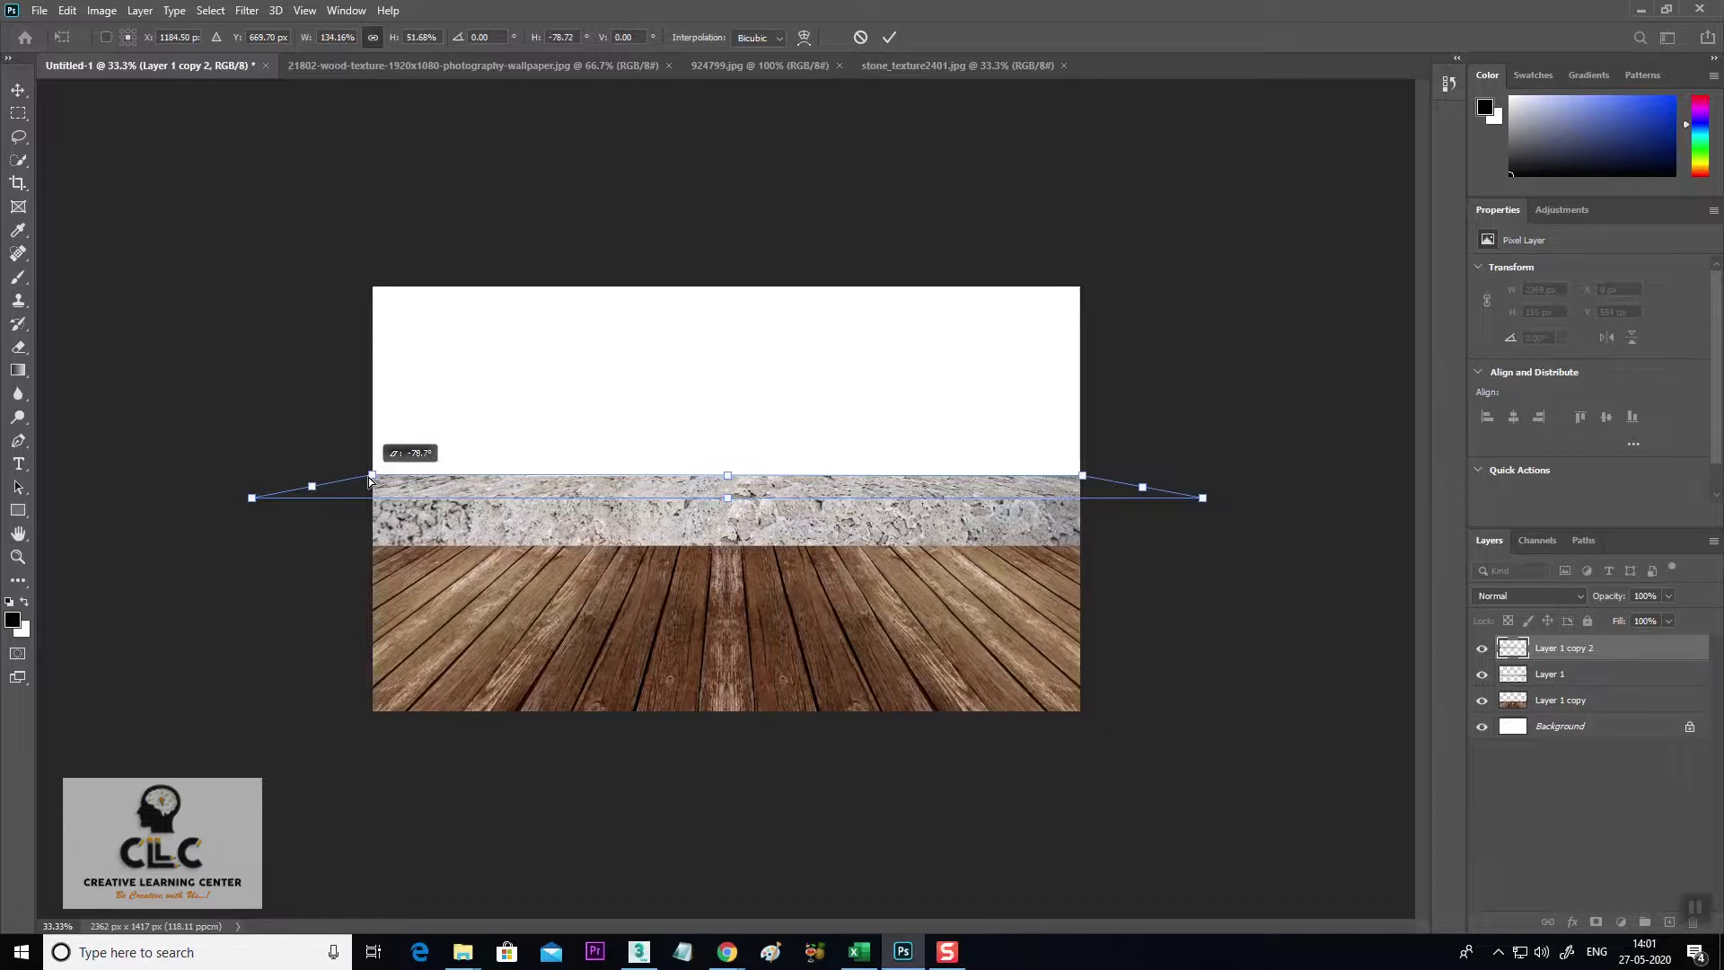
pyautogui.press('Return')
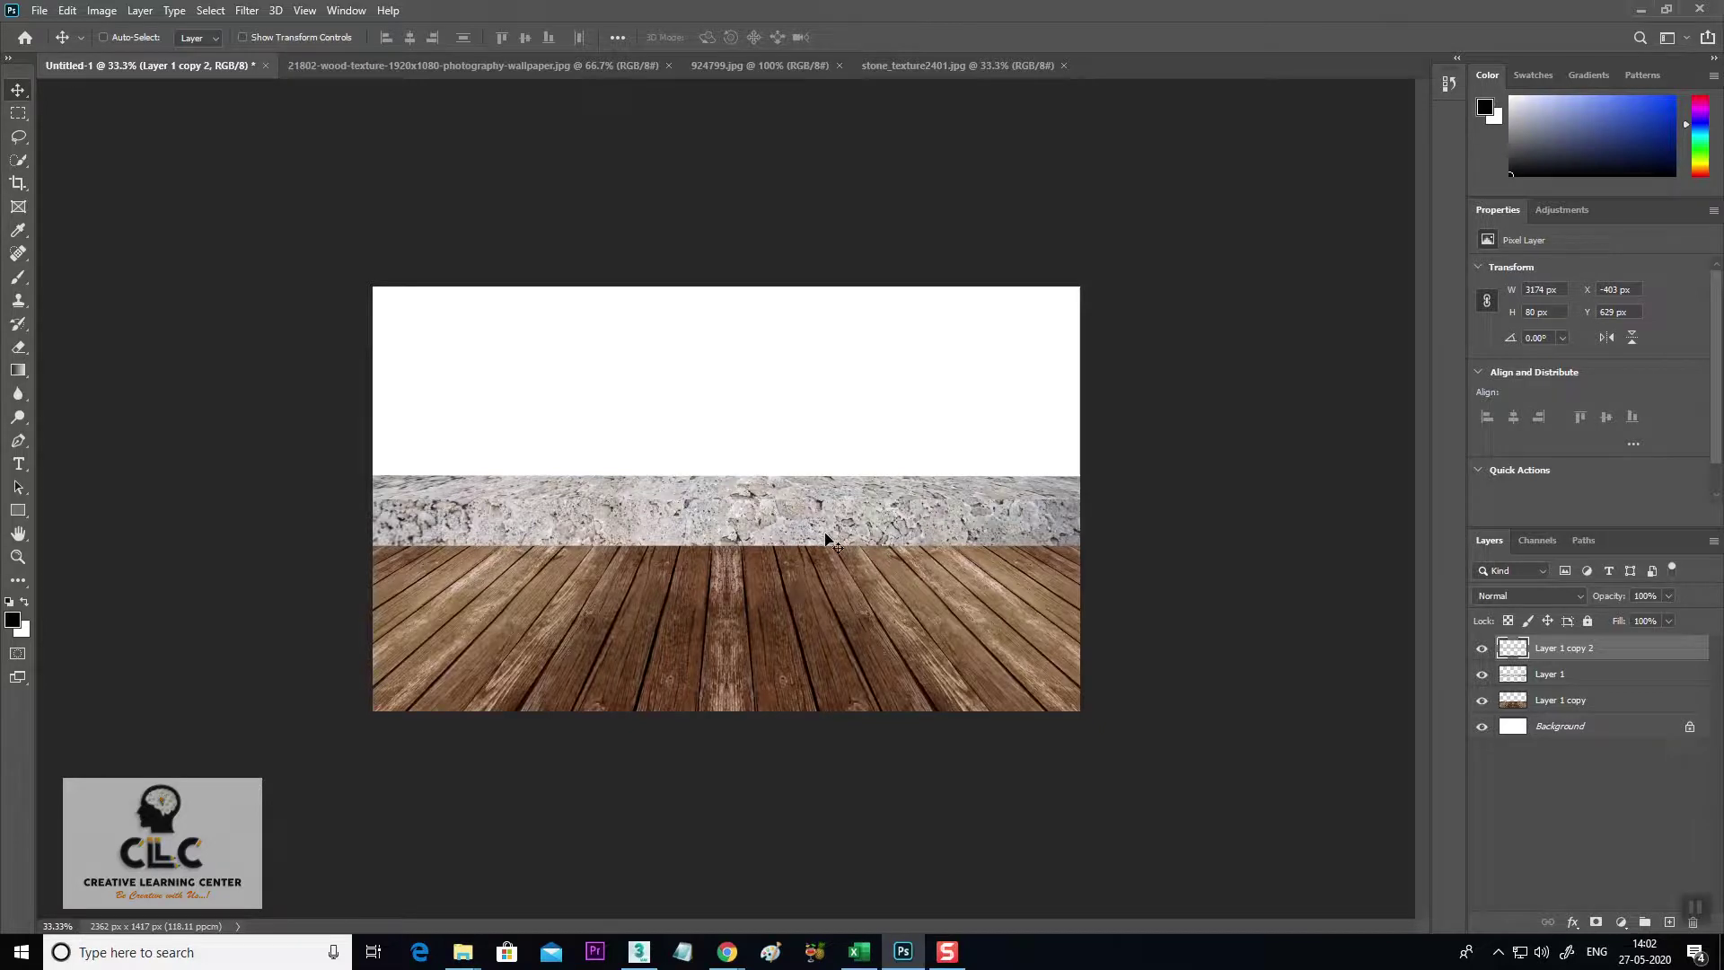
# Darken the midtones of the lower stone band (Layer 1) with Levels.
pyautogui.click(1561, 676)
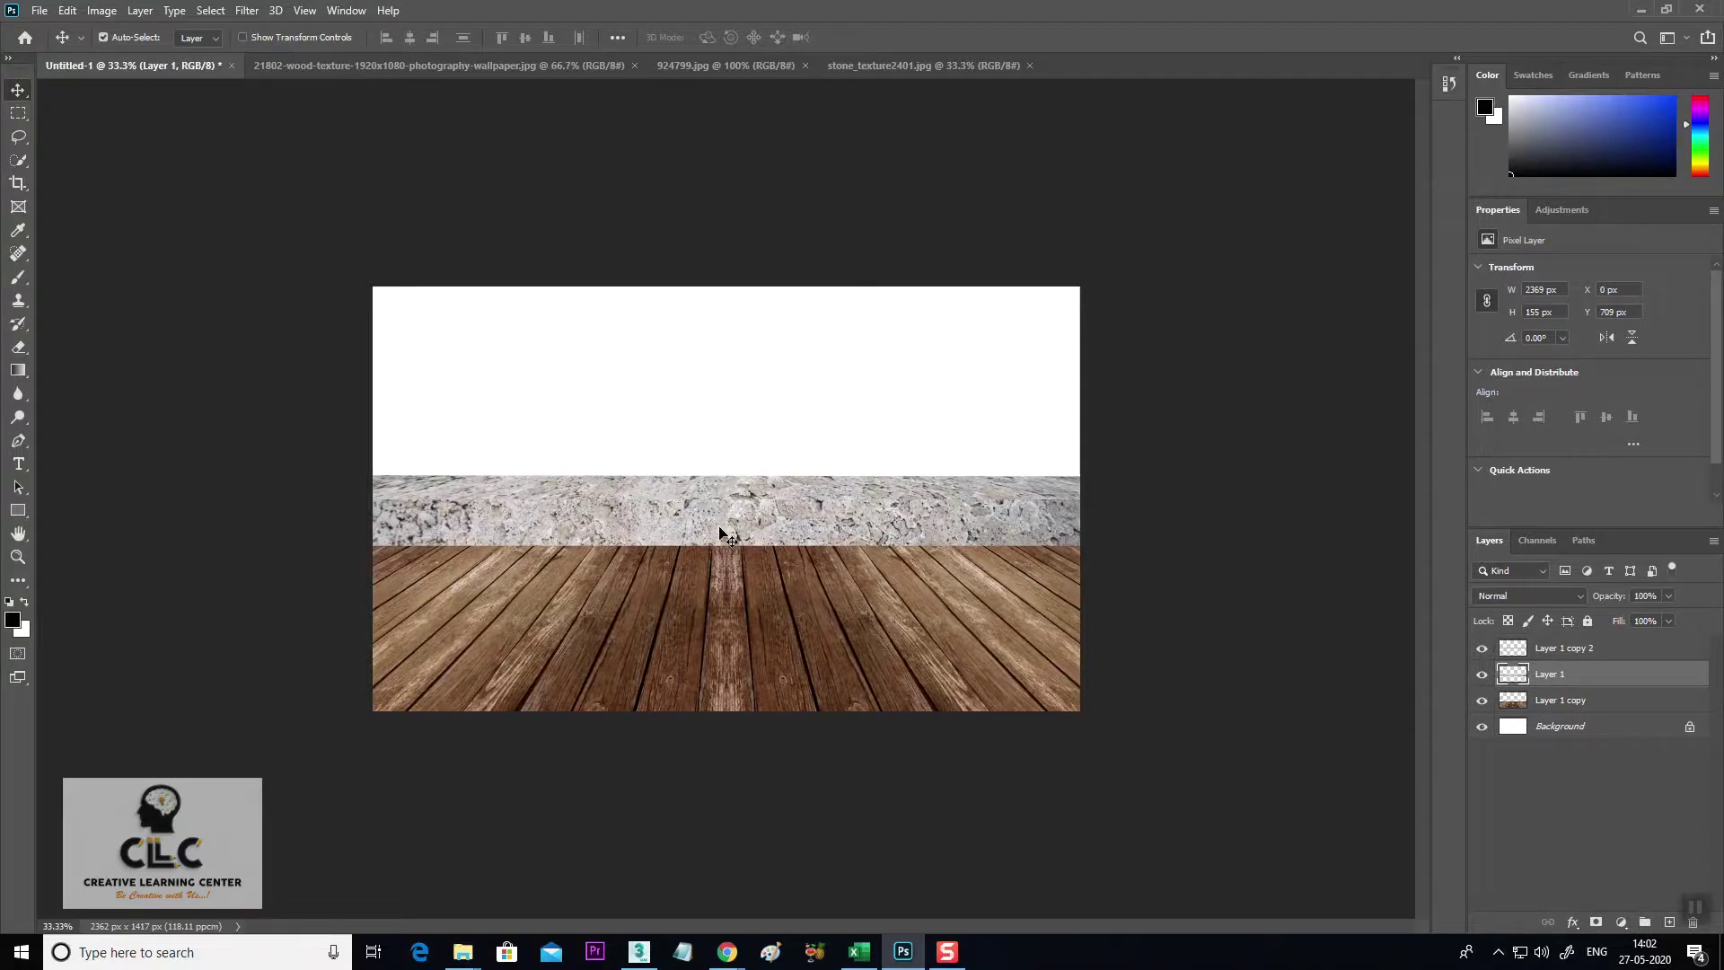
pyautogui.hotkey('ctrl', 'l')
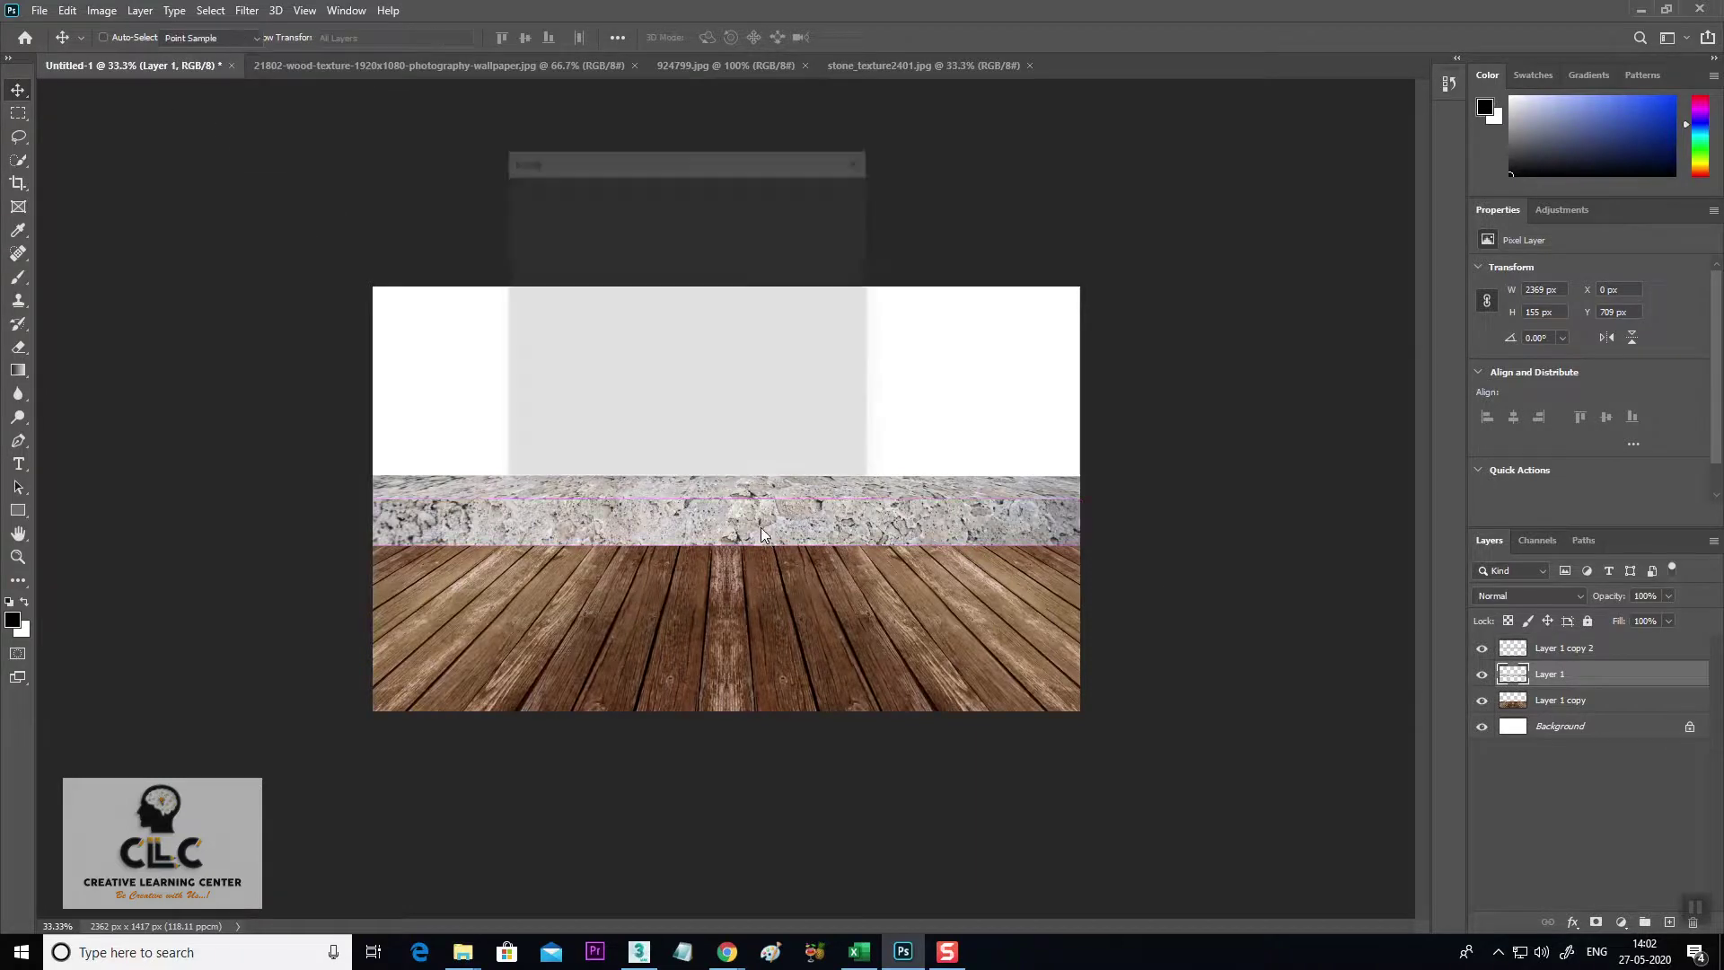
pyautogui.moveTo(709, 170); pyautogui.dragTo(1109, 108)
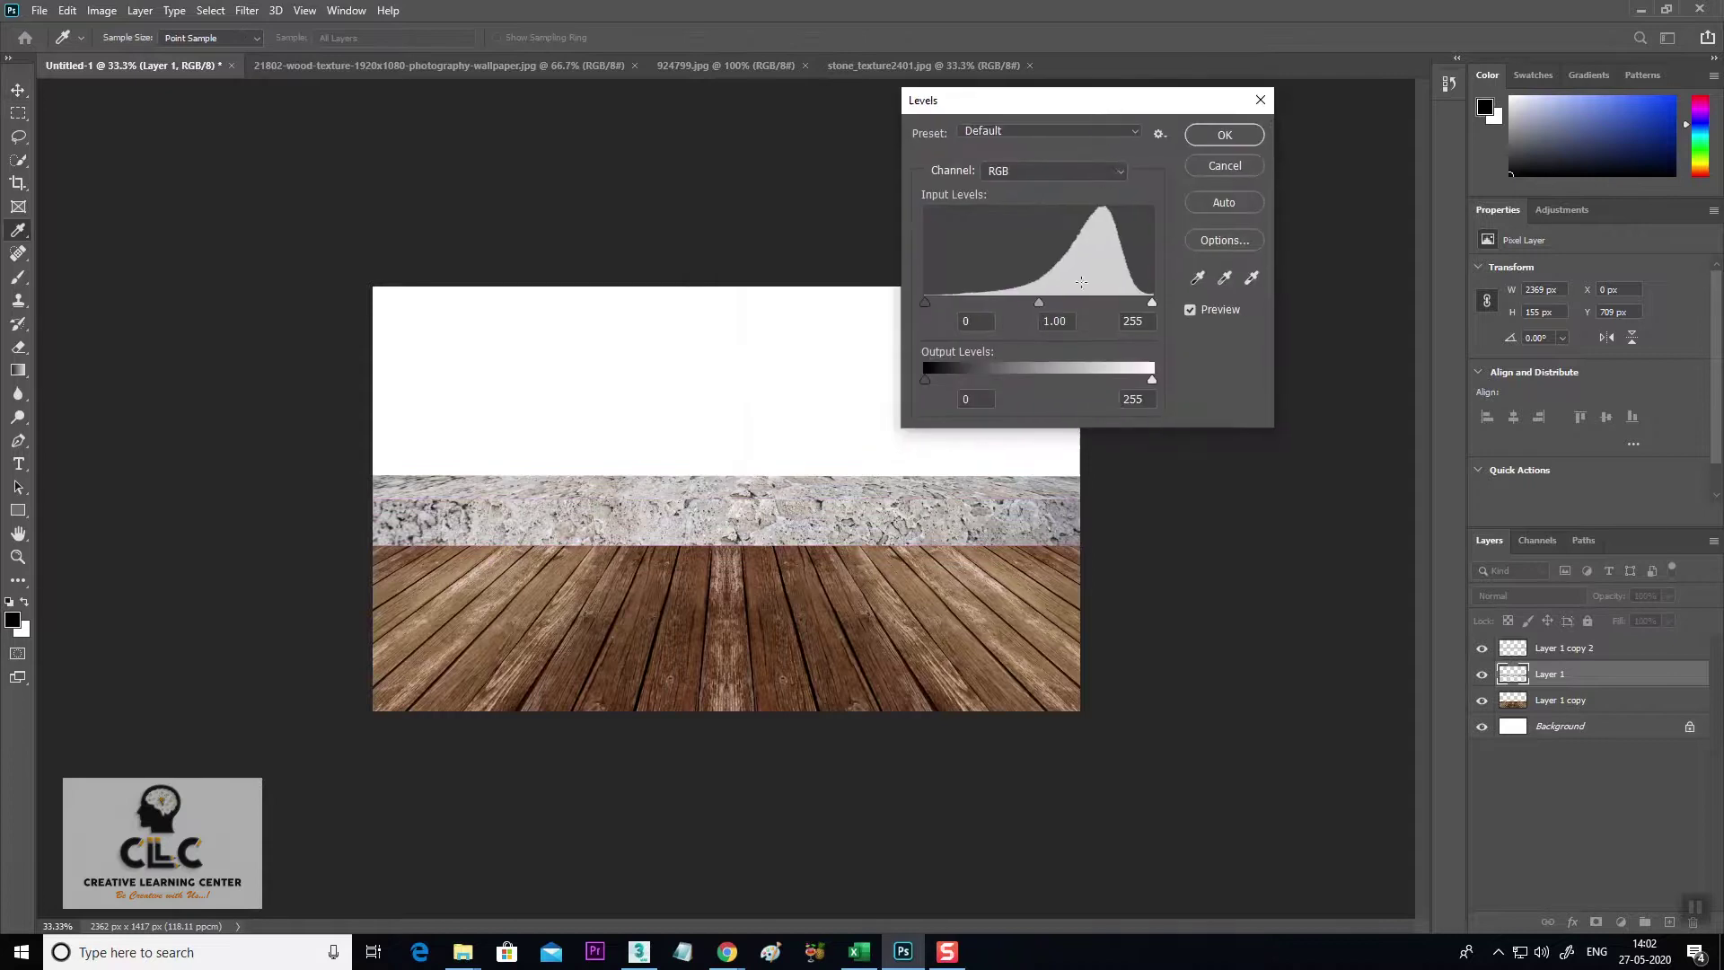
pyautogui.moveTo(1039, 302); pyautogui.dragTo(1107, 307)
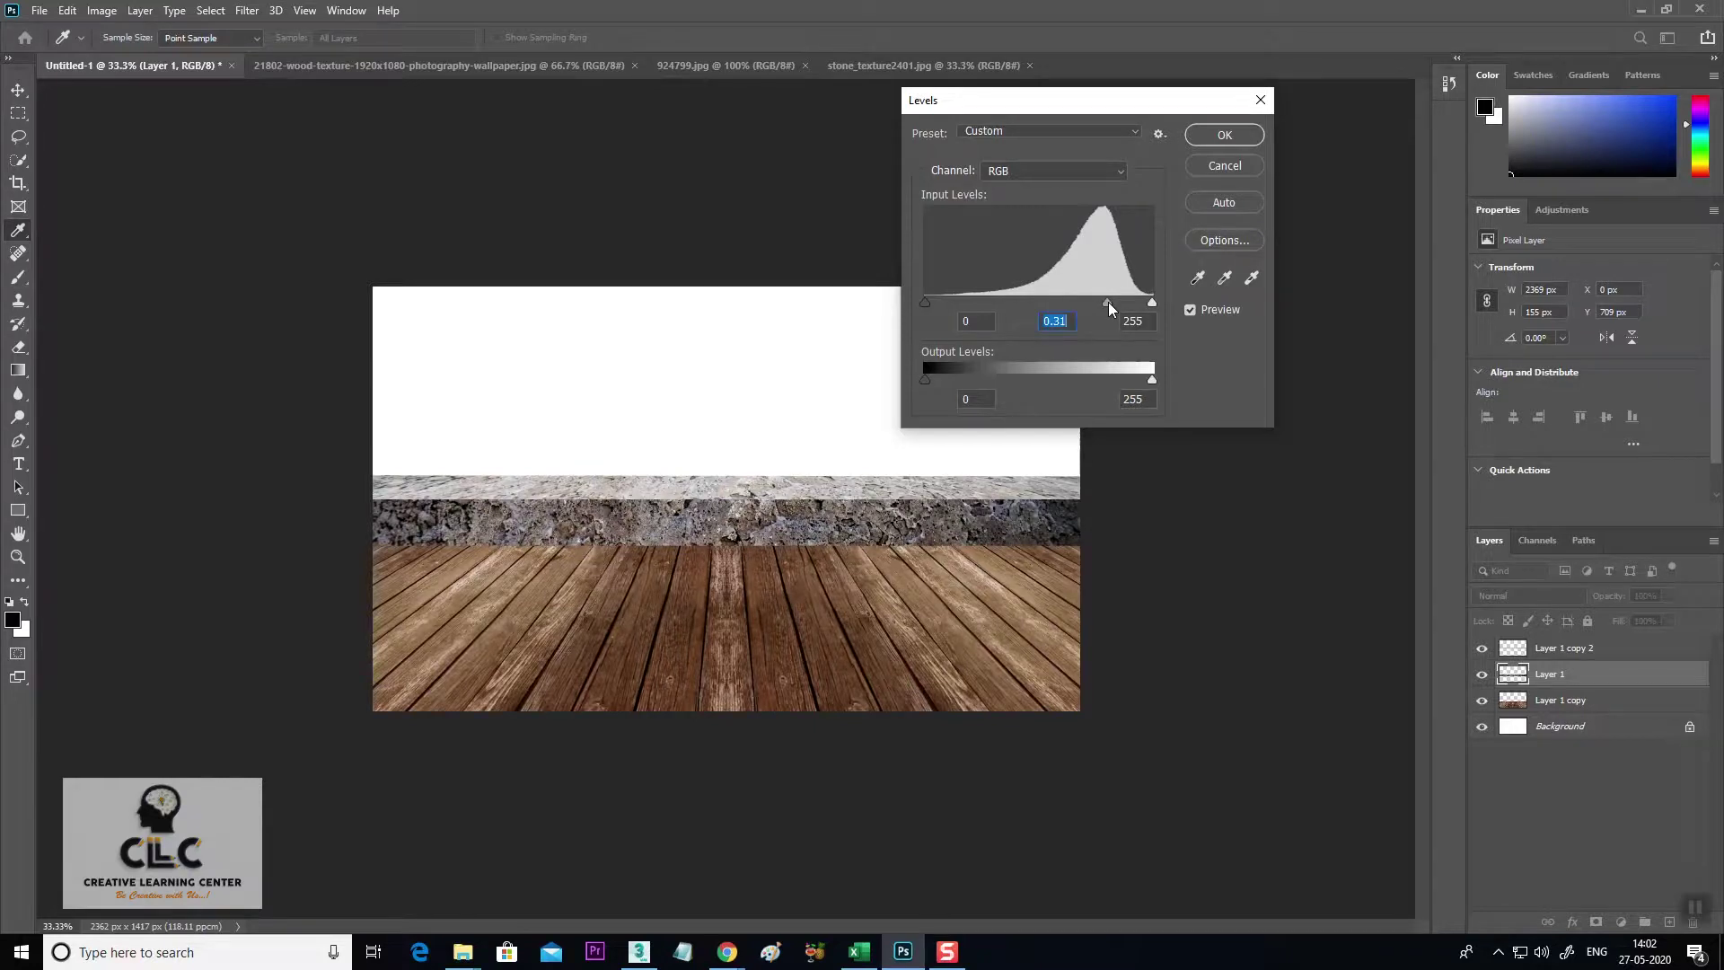
pyautogui.click(1260, 134)
pyautogui.press('v')
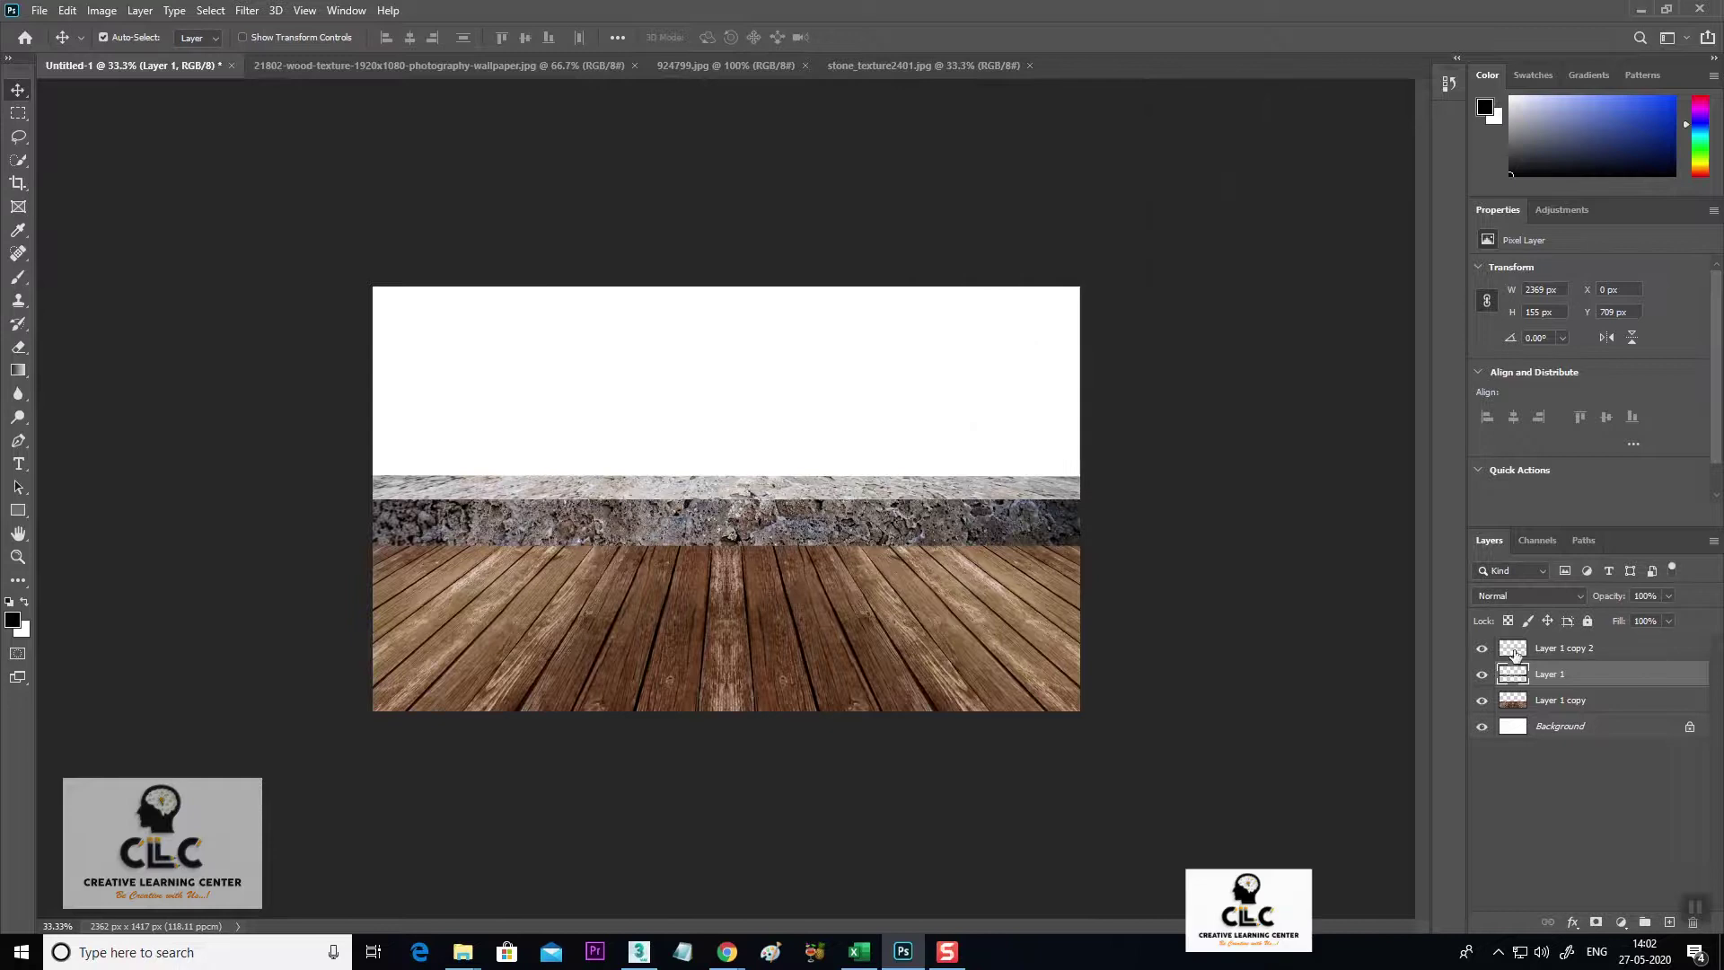
pyautogui.click(955, 67)
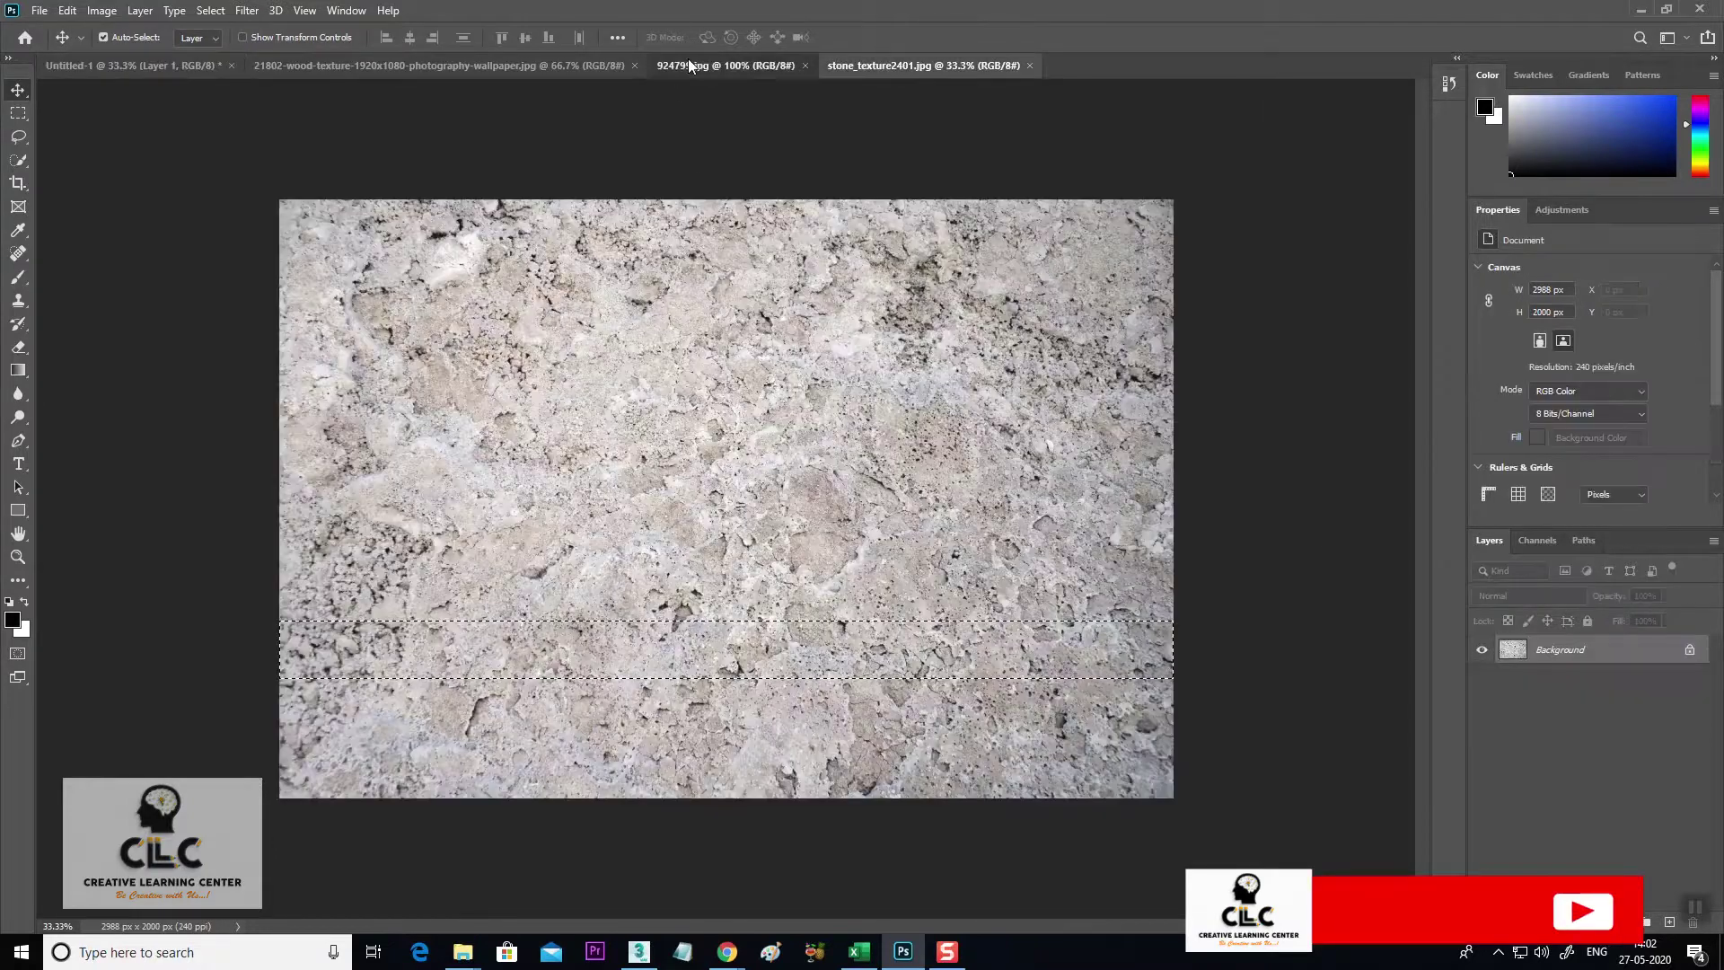
# Place the skyline photo just above Background, enlarged to canvas width and raised above the ledge.
pyautogui.click(689, 64)
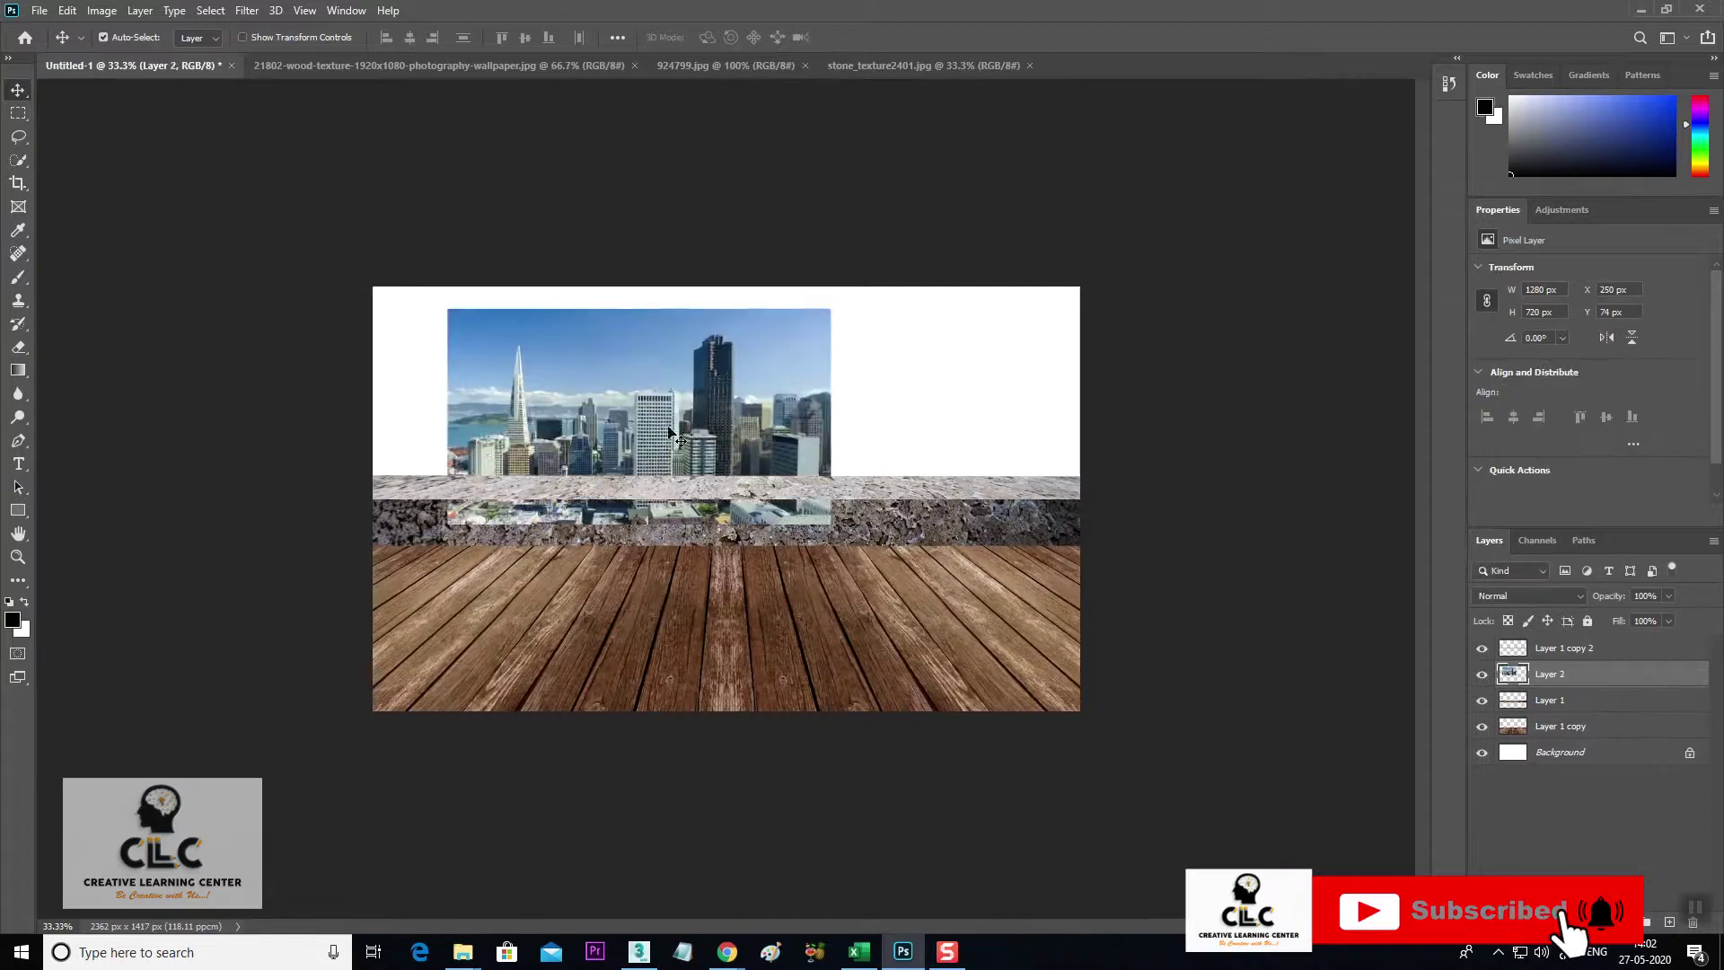
pyautogui.moveTo(126, 79); pyautogui.dragTo(550, 414)
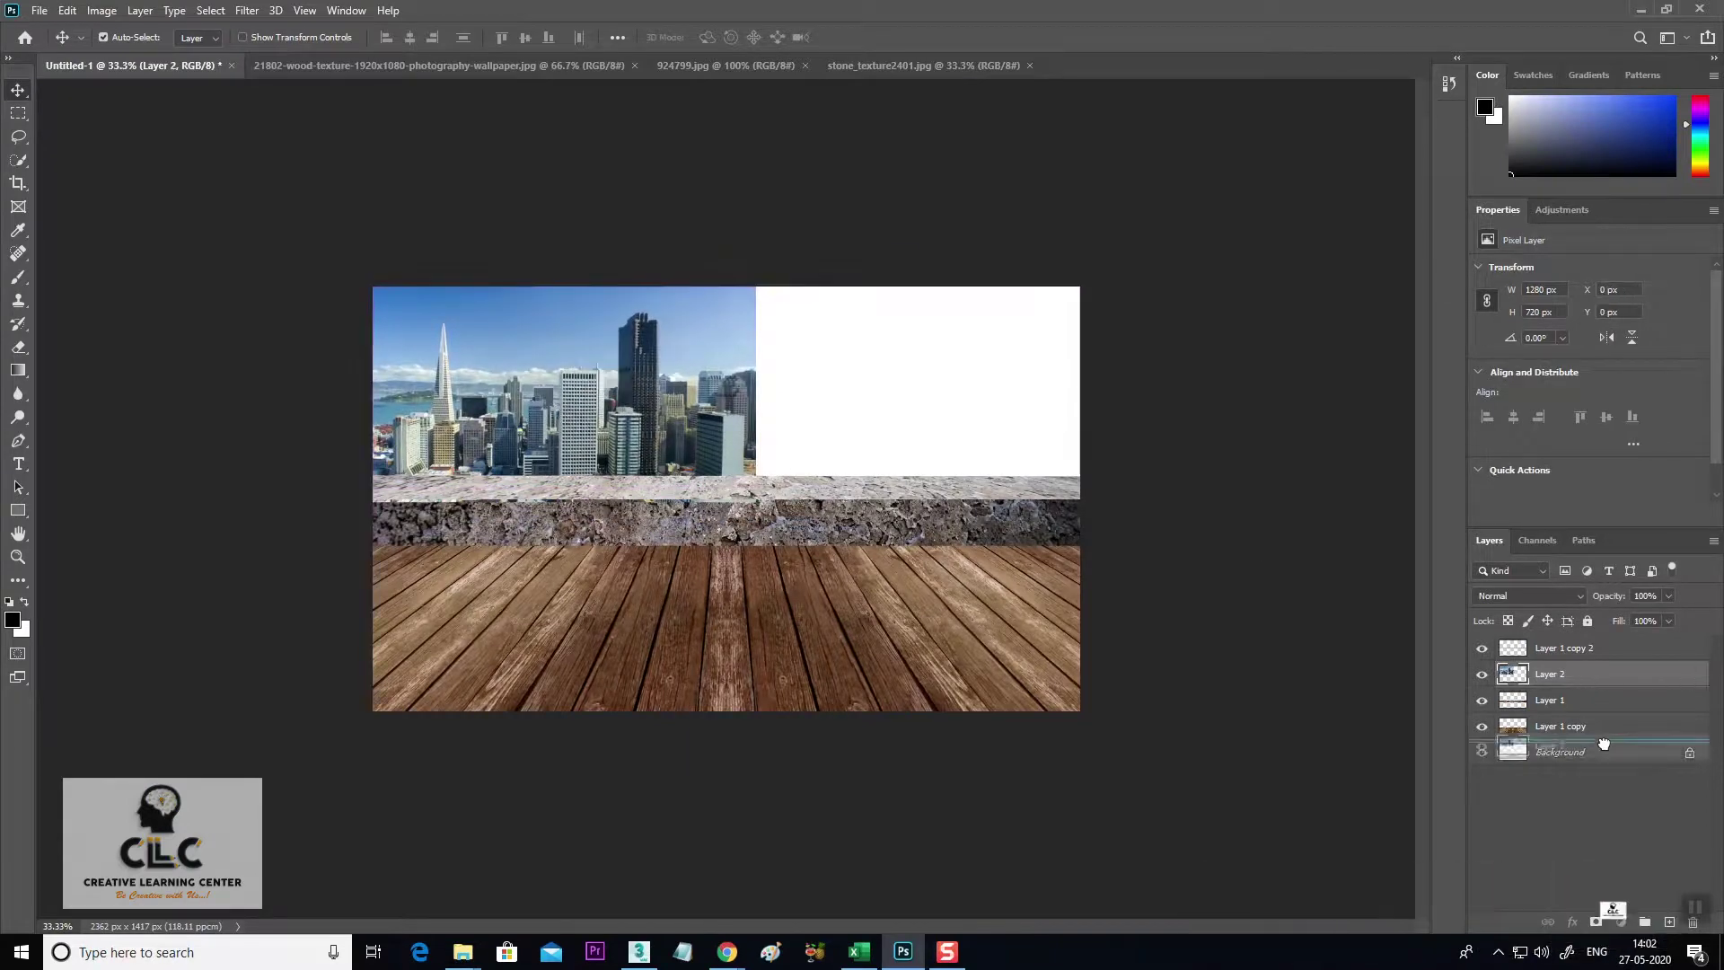
pyautogui.moveTo(1592, 679); pyautogui.dragTo(1595, 738)
pyautogui.hotkey('ctrl', 't')
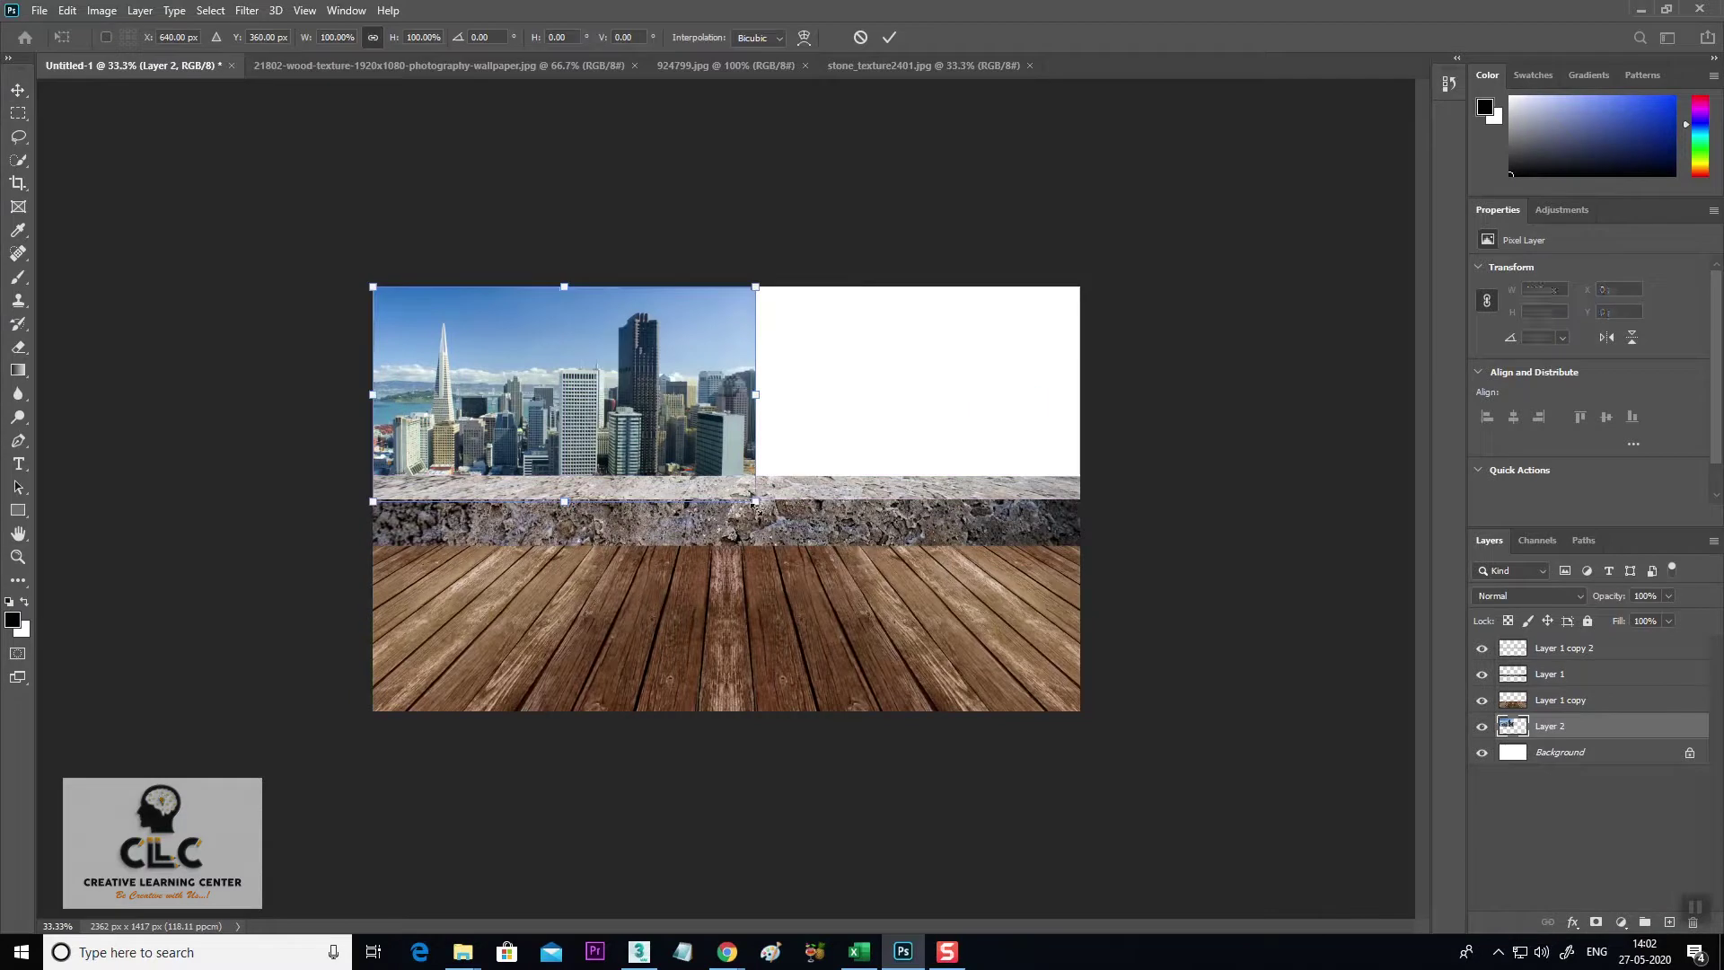
pyautogui.moveTo(754, 507); pyautogui.dragTo(1098, 595)
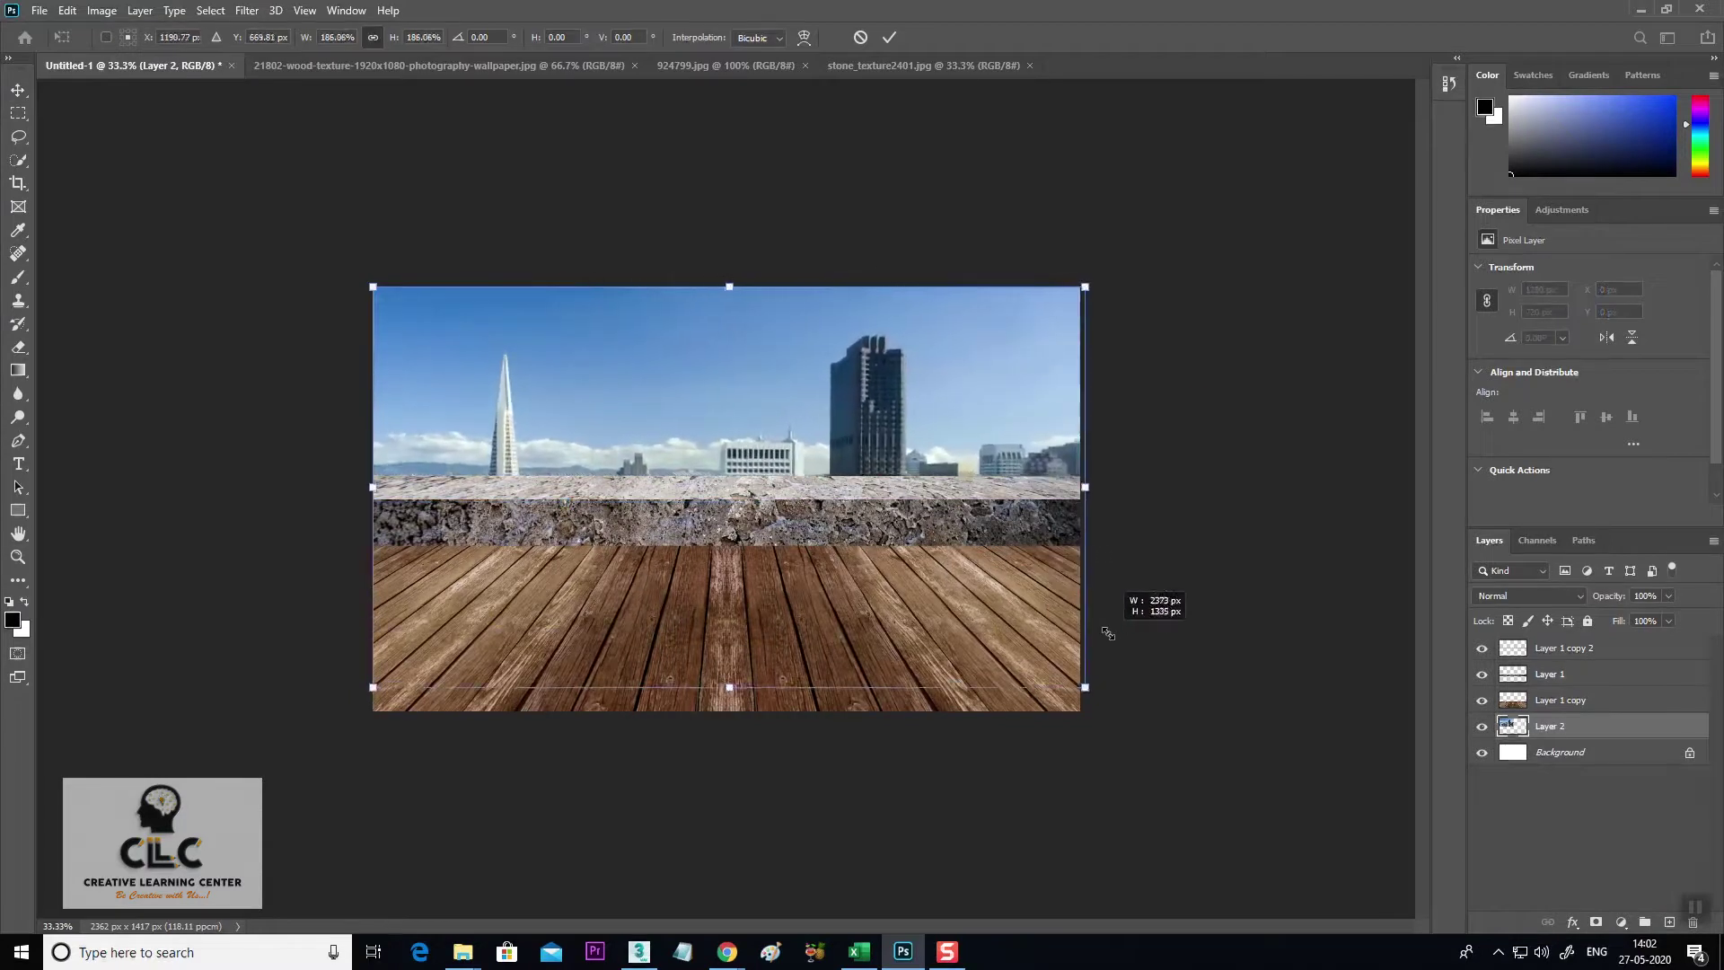
pyautogui.moveTo(937, 415); pyautogui.dragTo(934, 331)
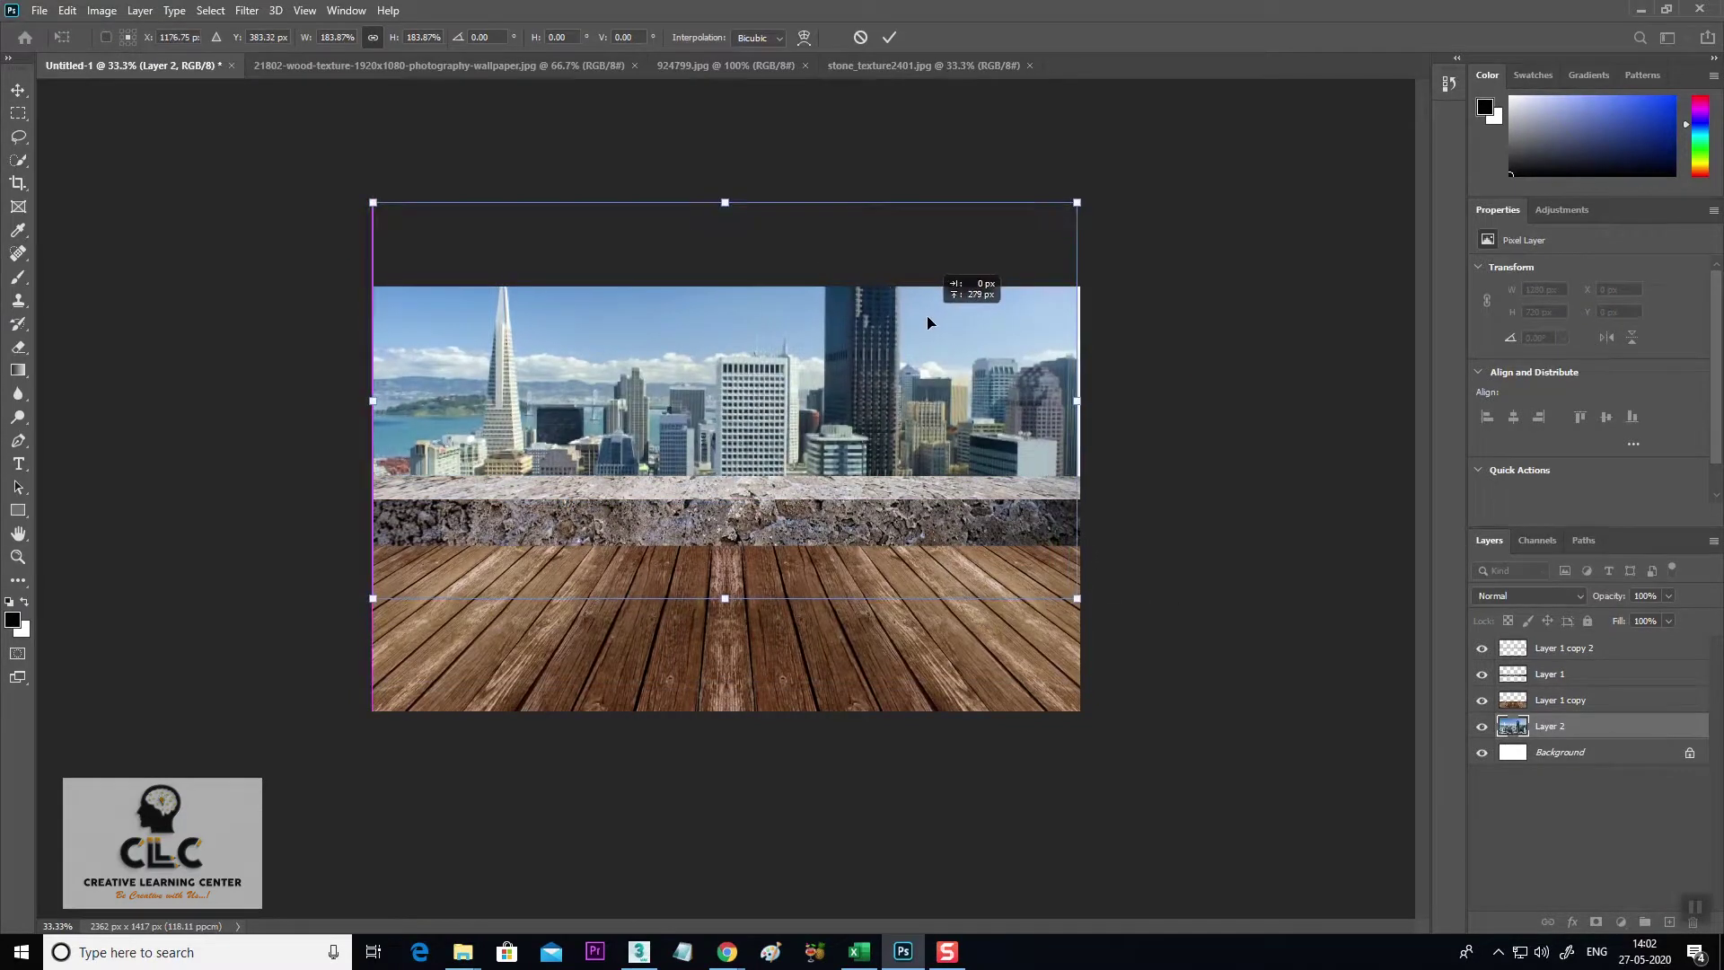
pyautogui.press('Return')
# Squash the Layer 1 copy 2 ledge-top strip to a thinner height.
pyautogui.keyDown('ctrl'); pyautogui.click(858, 489); pyautogui.keyUp('ctrl')
pyautogui.hotkey('ctrl', 't')
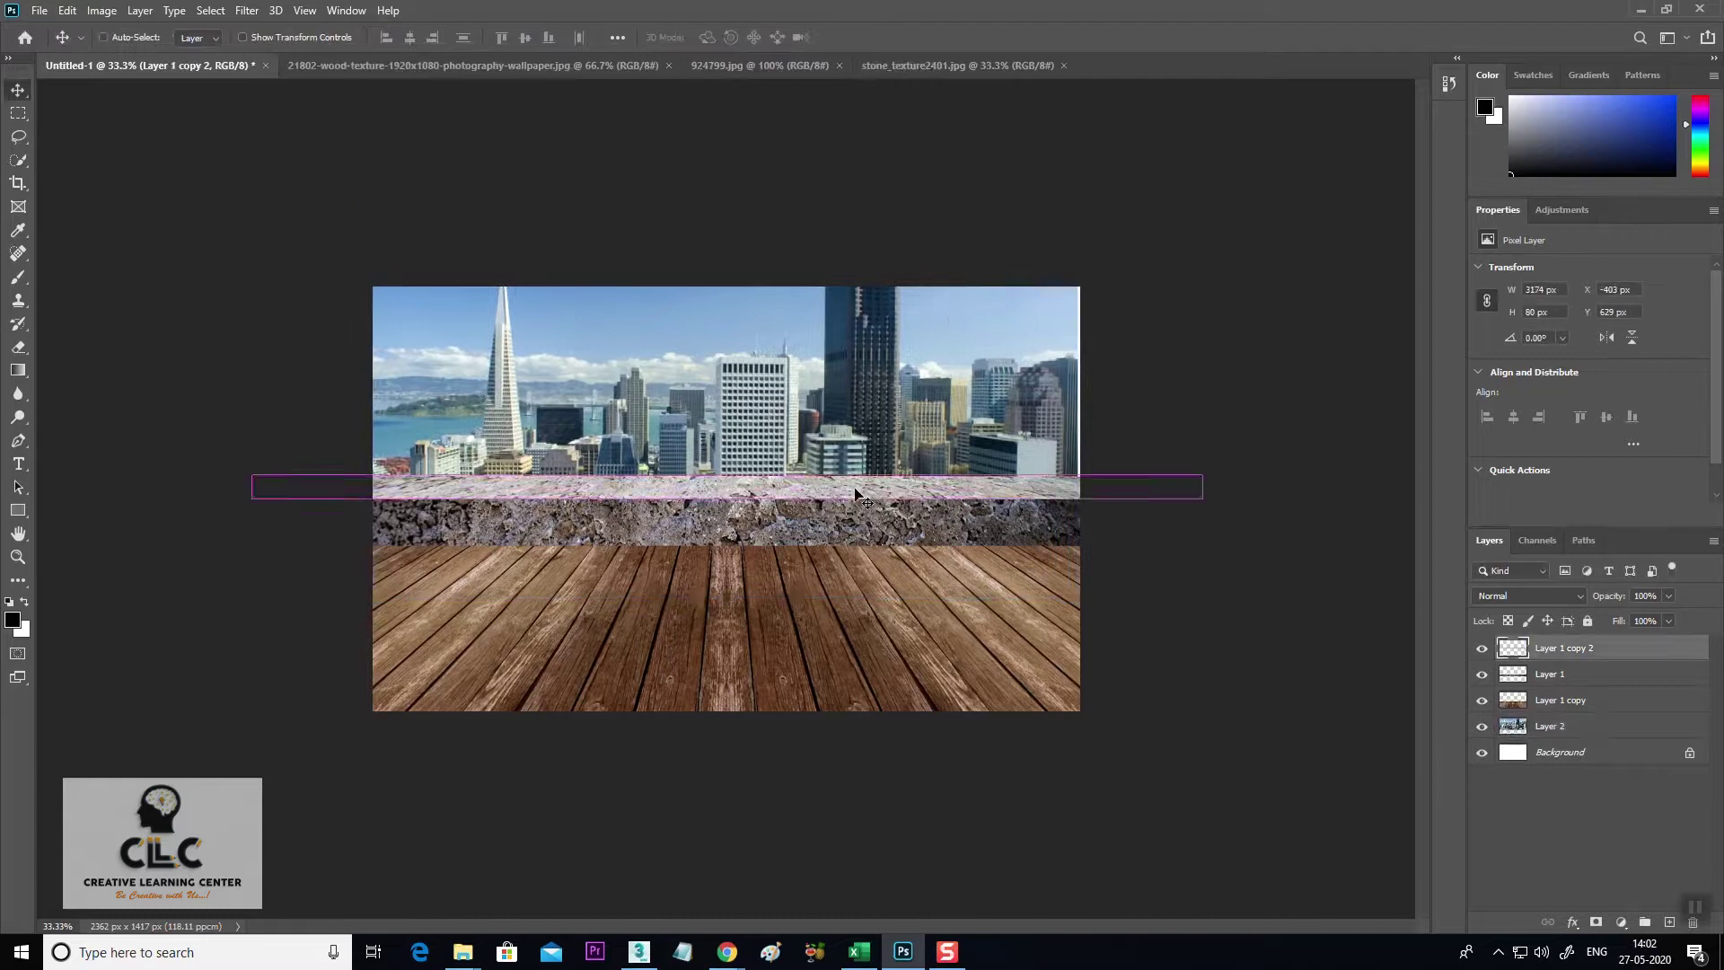
pyautogui.moveTo(728, 469); pyautogui.dragTo(726, 486)
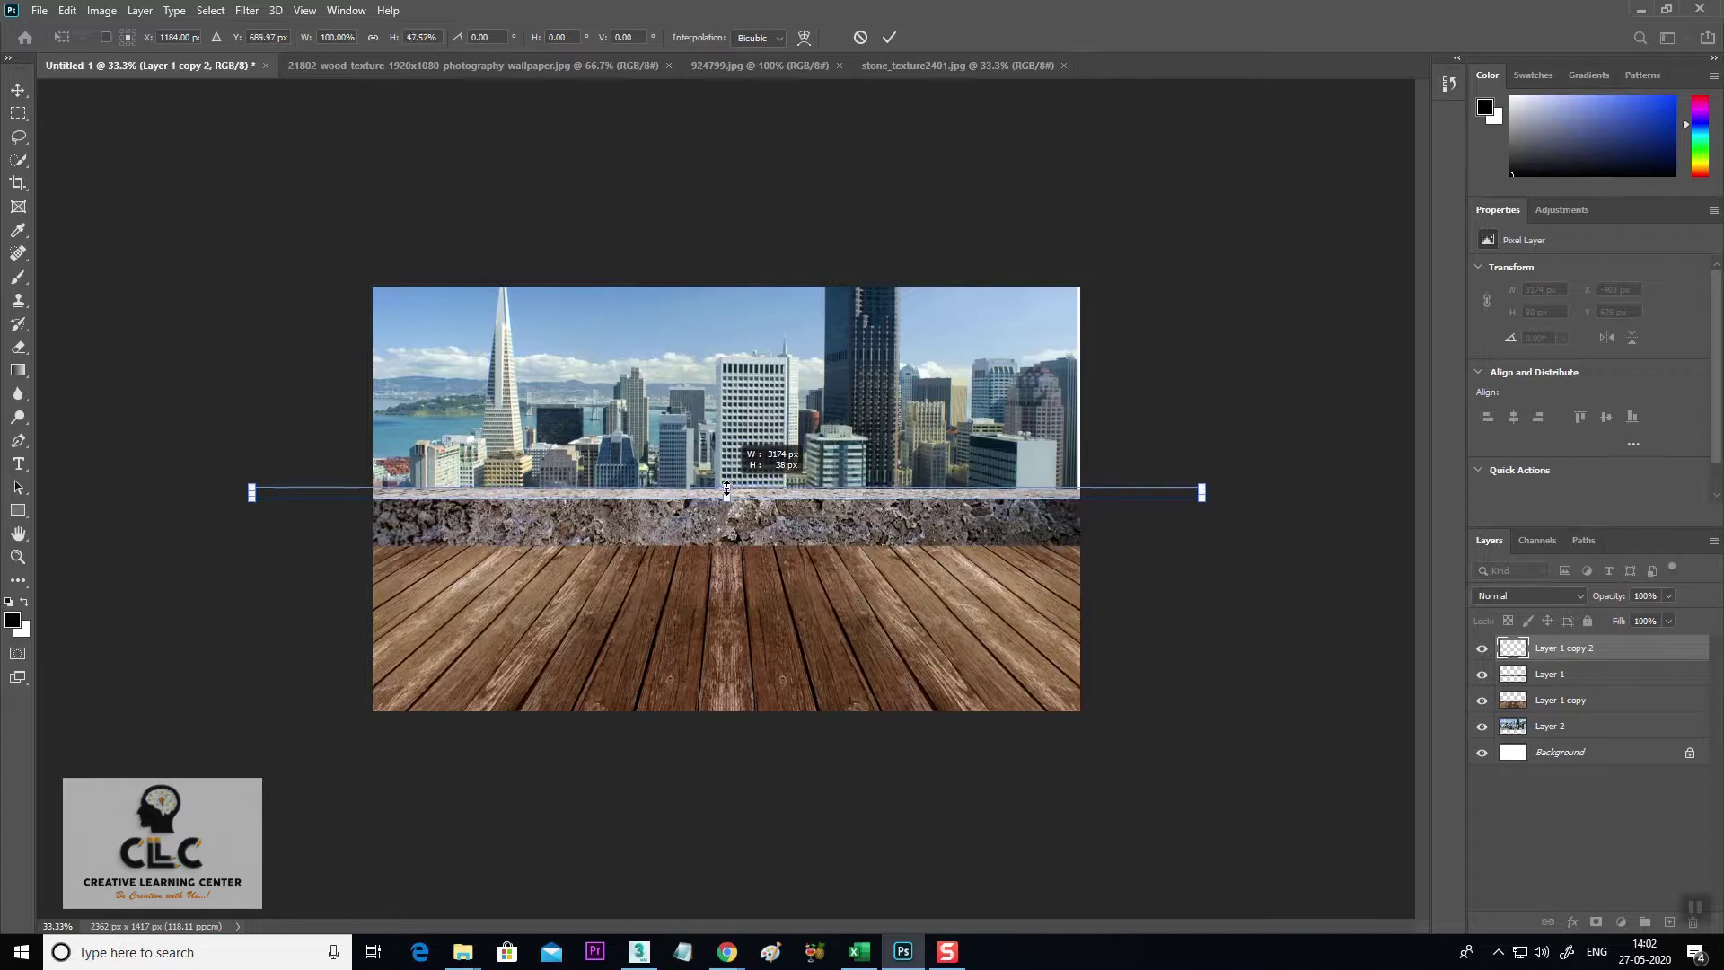
pyautogui.press('Return')
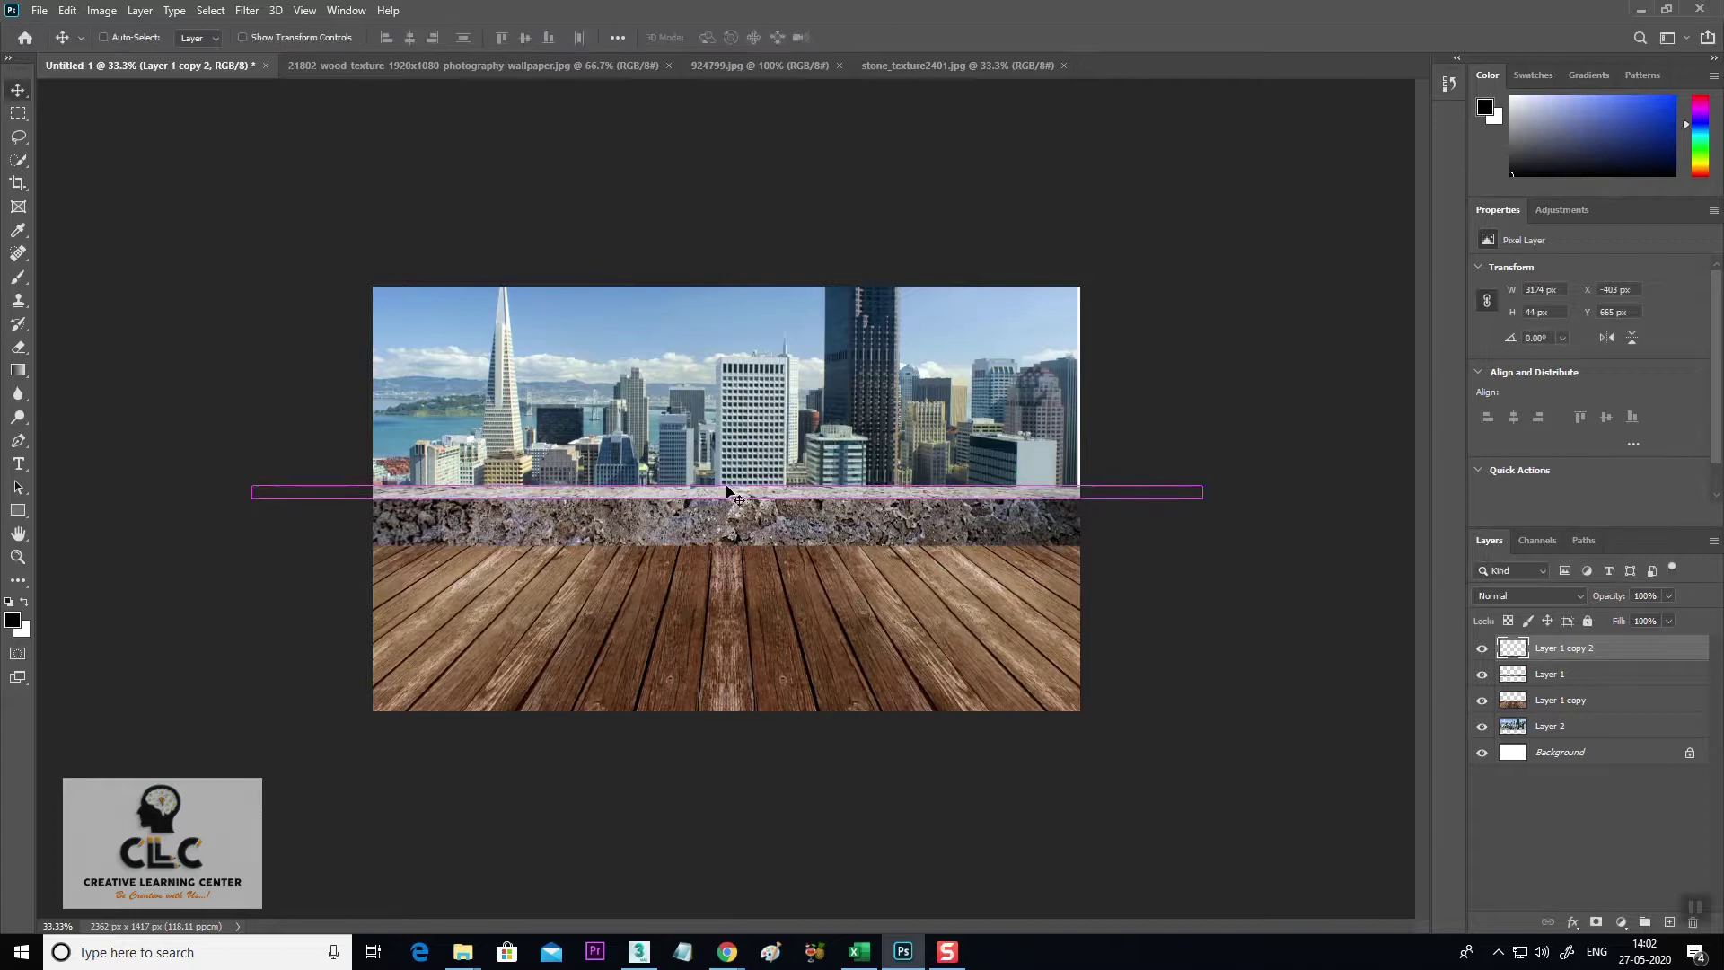
pyautogui.hotkey('ctrl', '-')
pyautogui.hotkey('ctrl', '+')
pyautogui.hotkey('ctrl', '+')
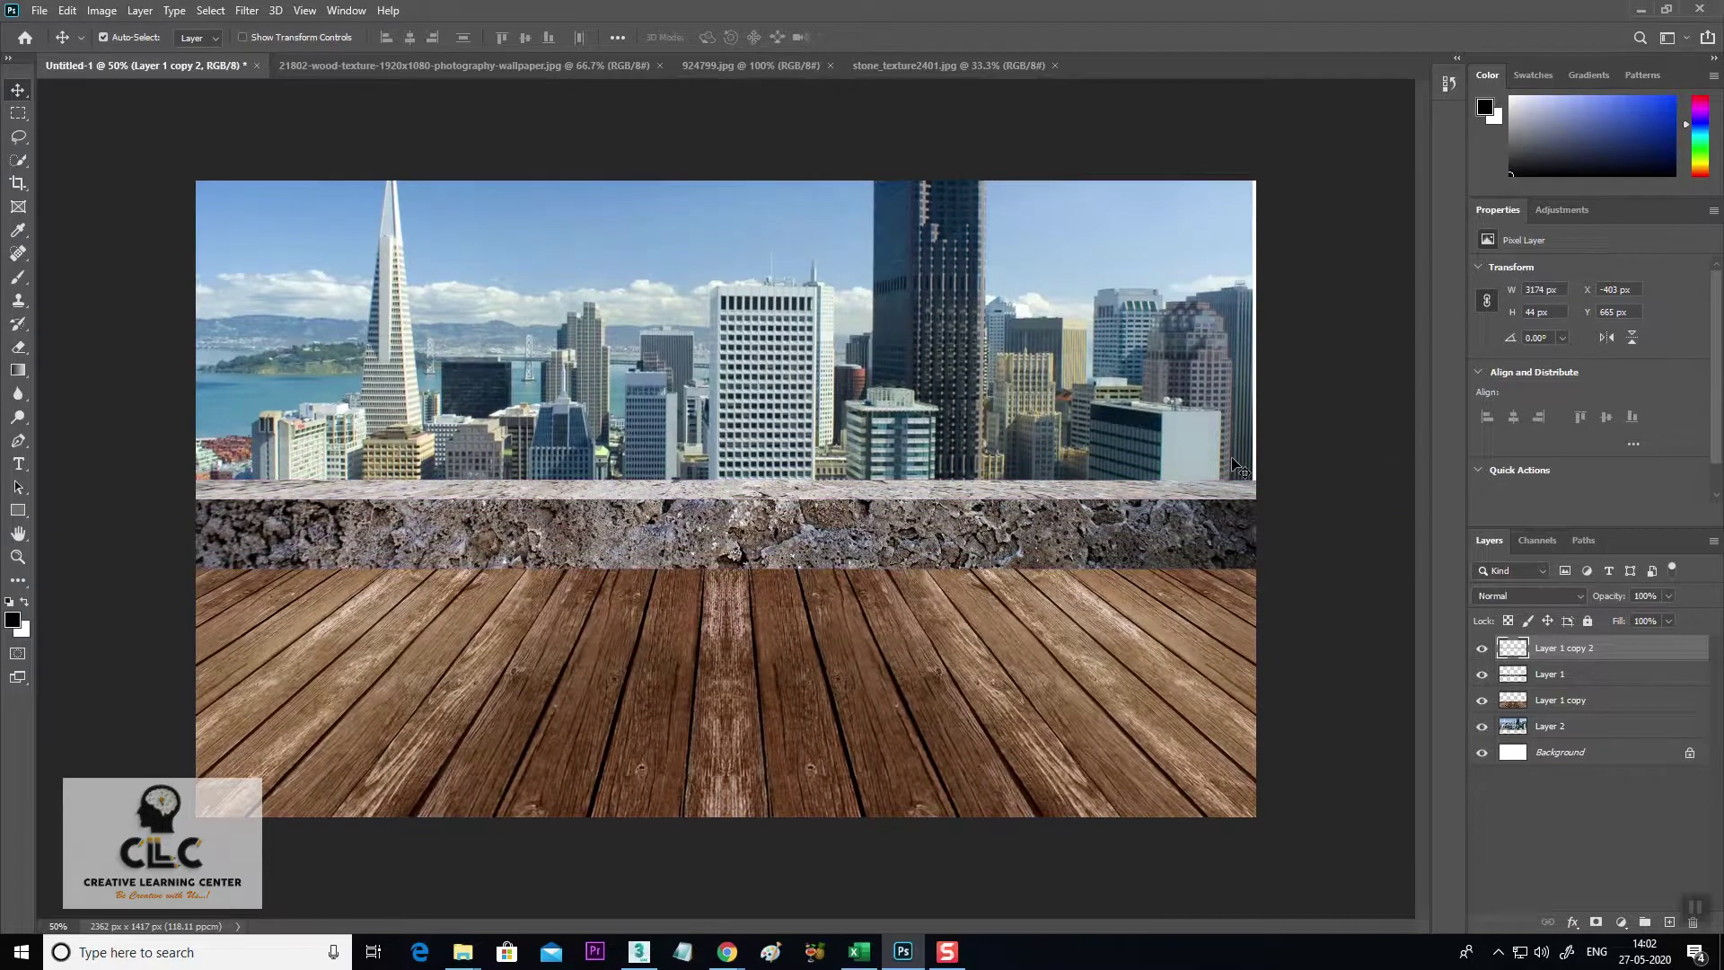
# Stretch the city photo (Layer 2) to the canvas's left edge and shift it lower.
pyautogui.moveTo(1152, 361); pyautogui.dragTo(1156, 361)
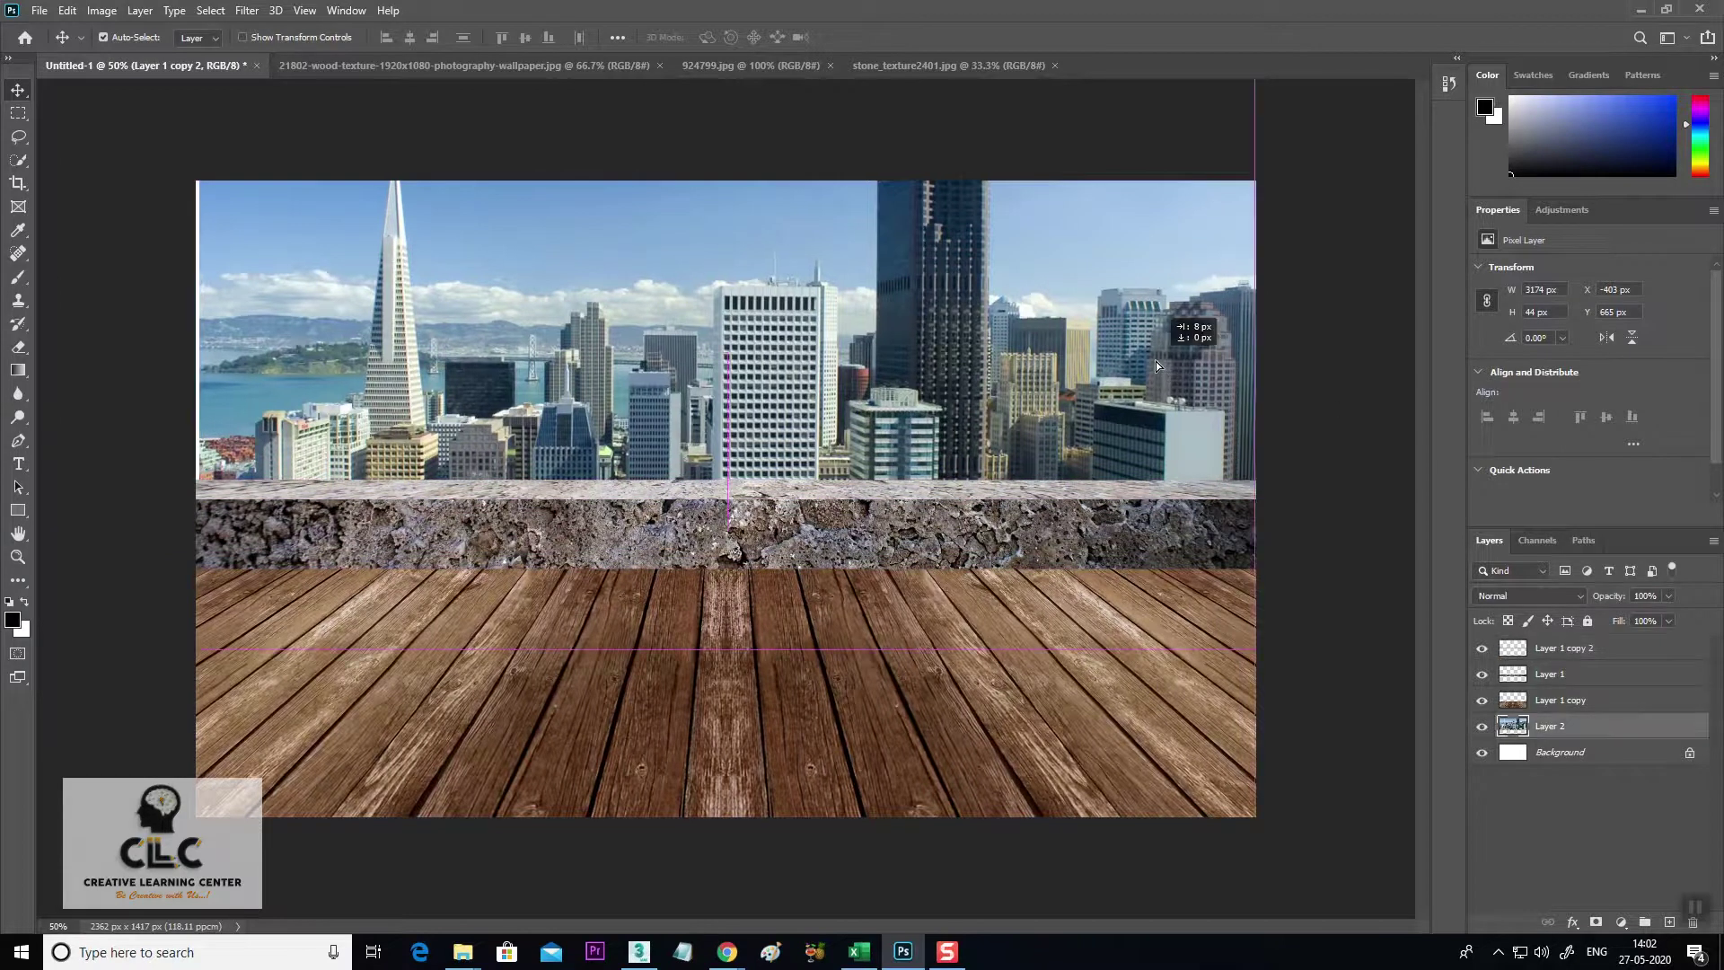
pyautogui.hotkey('ctrl', 't')
pyautogui.moveTo(193, 358); pyautogui.dragTo(188, 357)
pyautogui.press('Return')
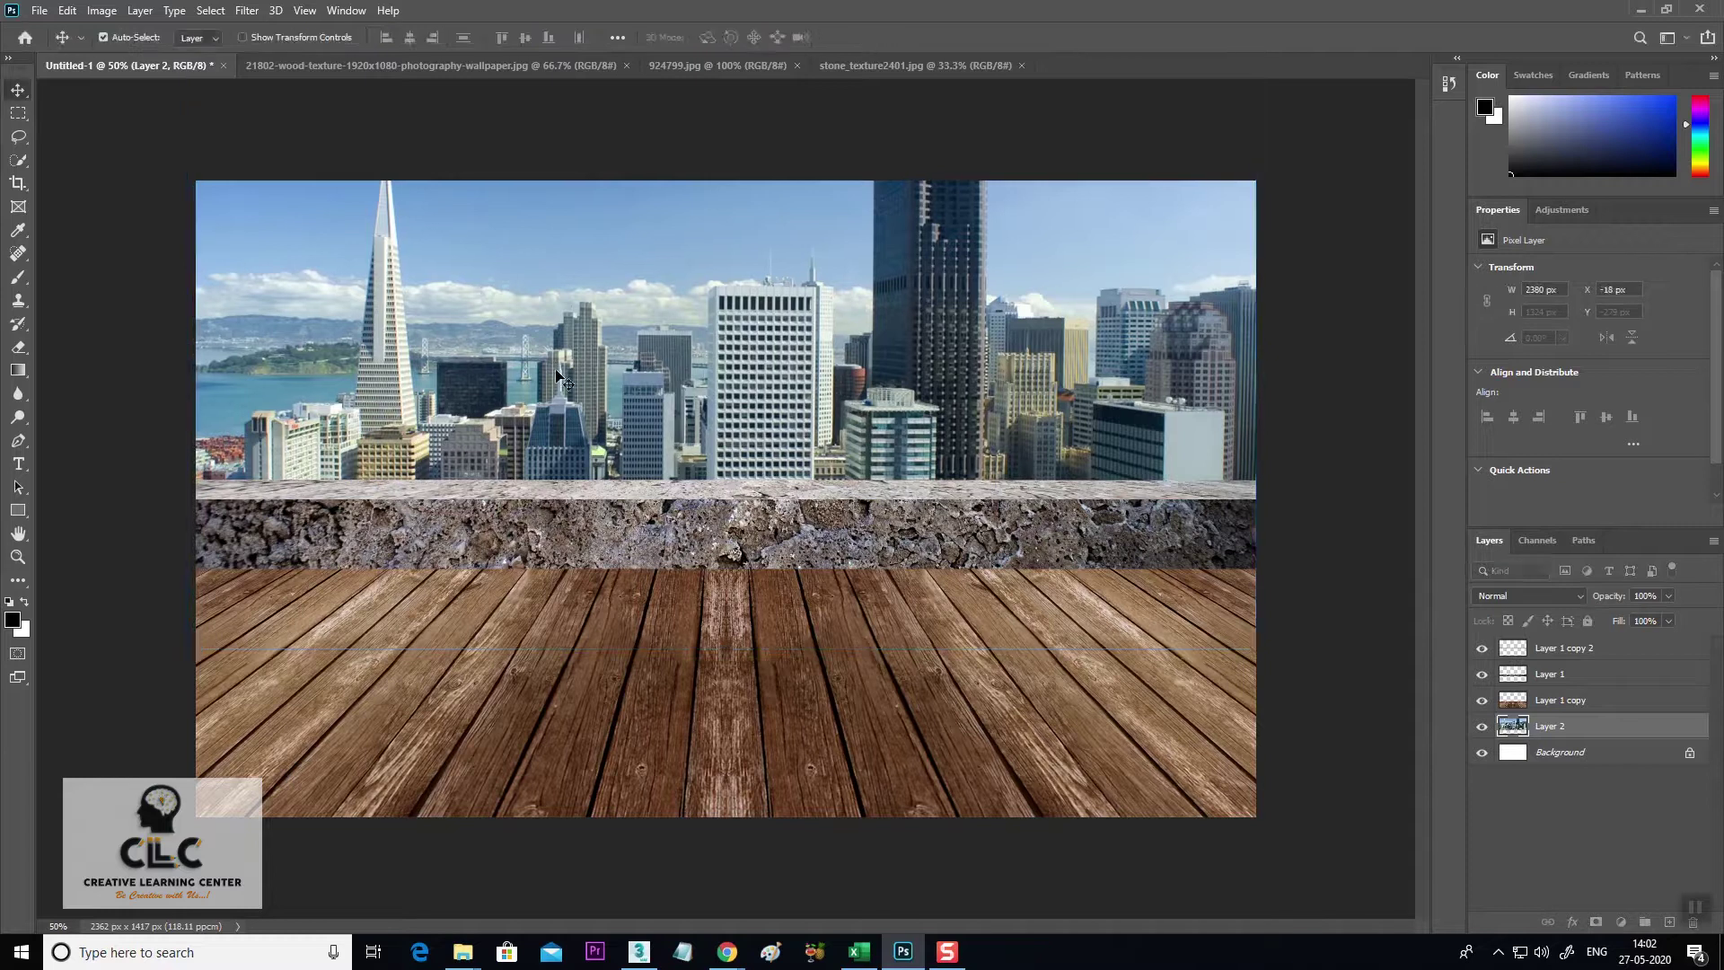
pyautogui.moveTo(556, 375)
pyautogui.mouseDown()
pyautogui.moveTo(901, 293)
pyautogui.moveTo(903, 234)
pyautogui.moveTo(913, 380)
pyautogui.mouseUp()
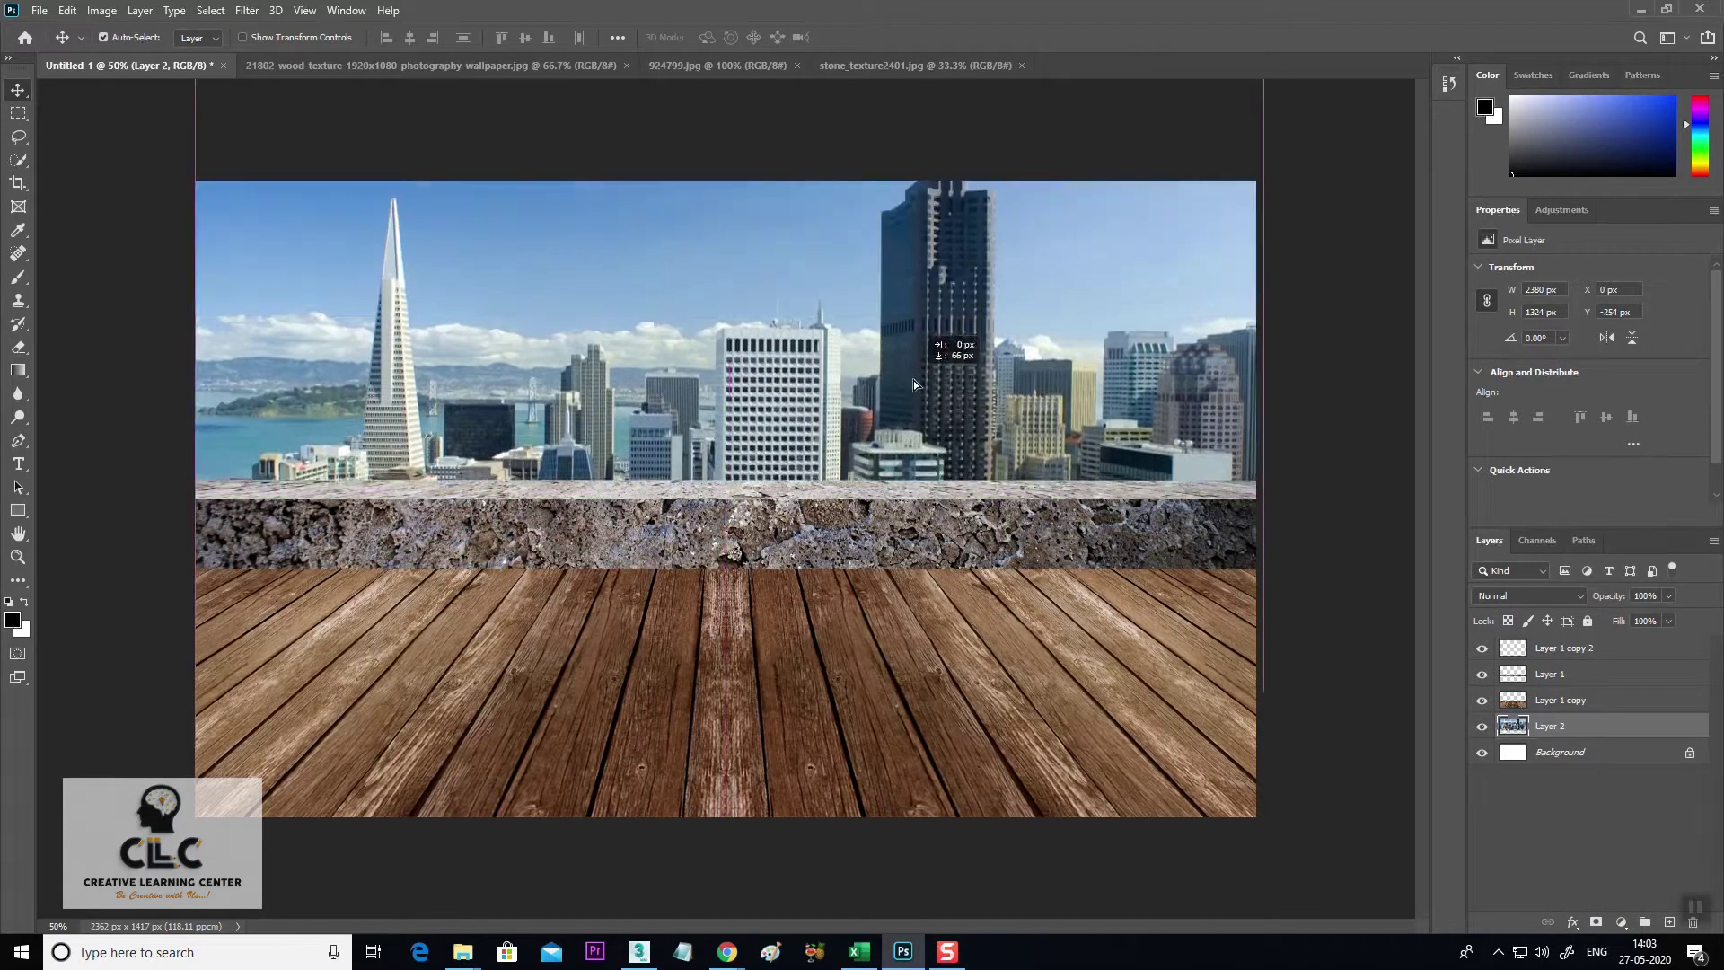
pyautogui.moveTo(914, 380); pyautogui.dragTo(914, 397)
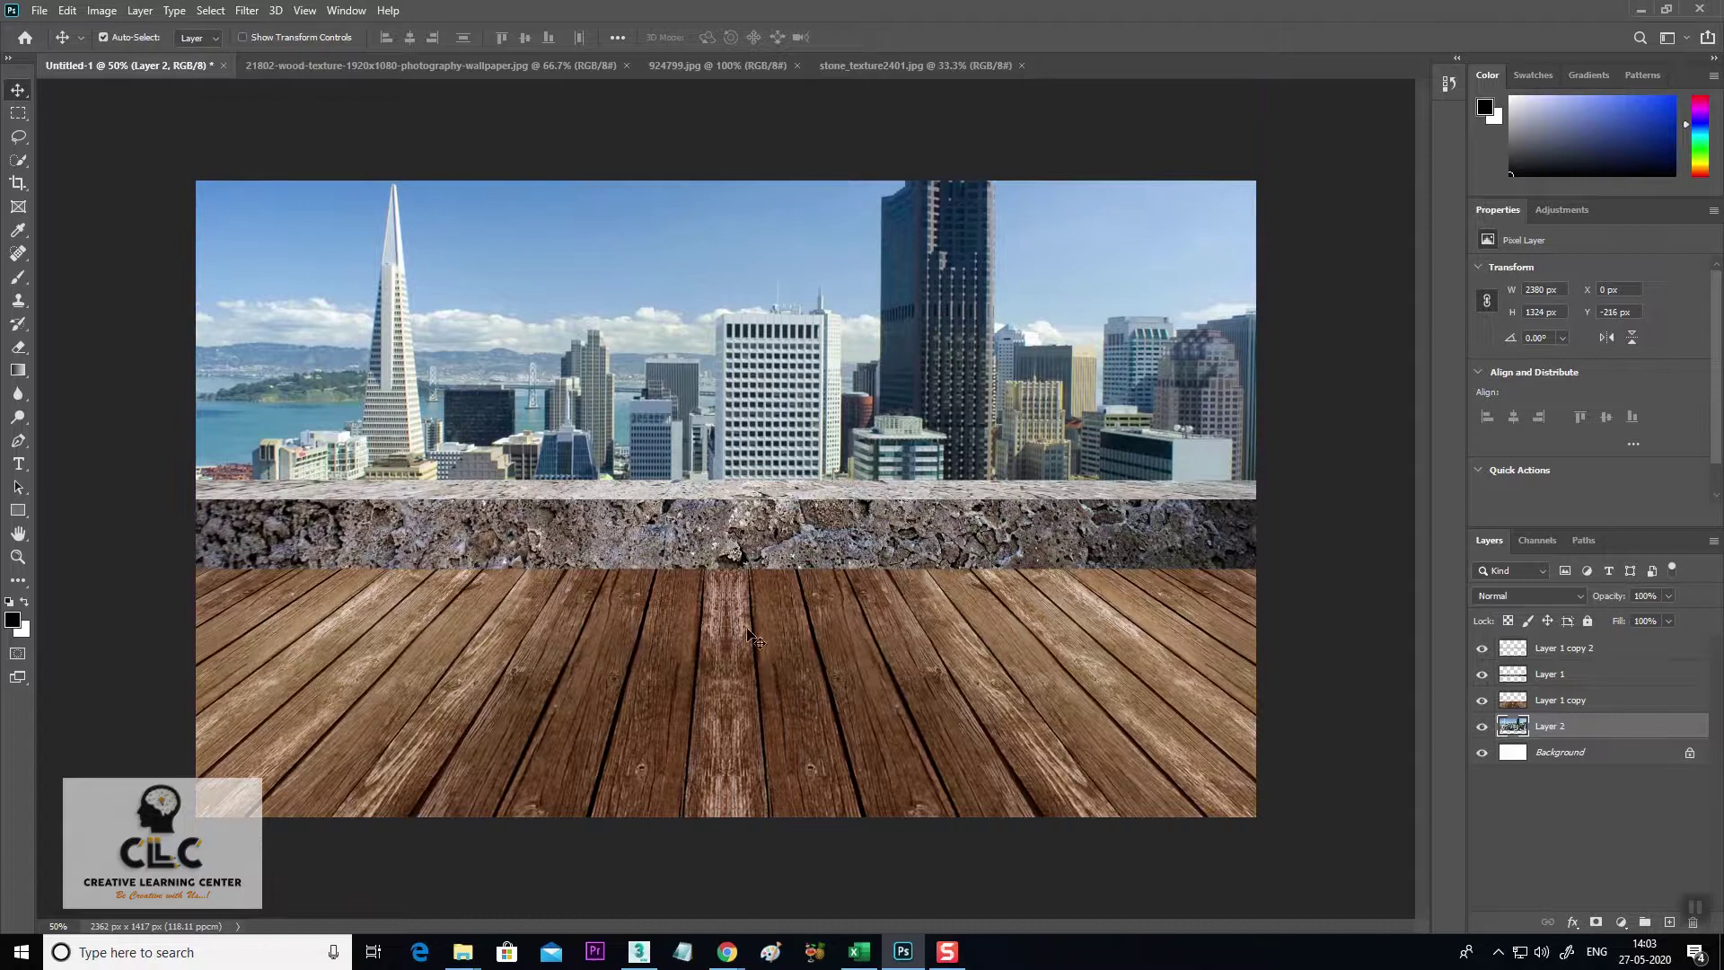
# Move the wood floor and stone layers down together by about 199 px.
pyautogui.click(934, 678)
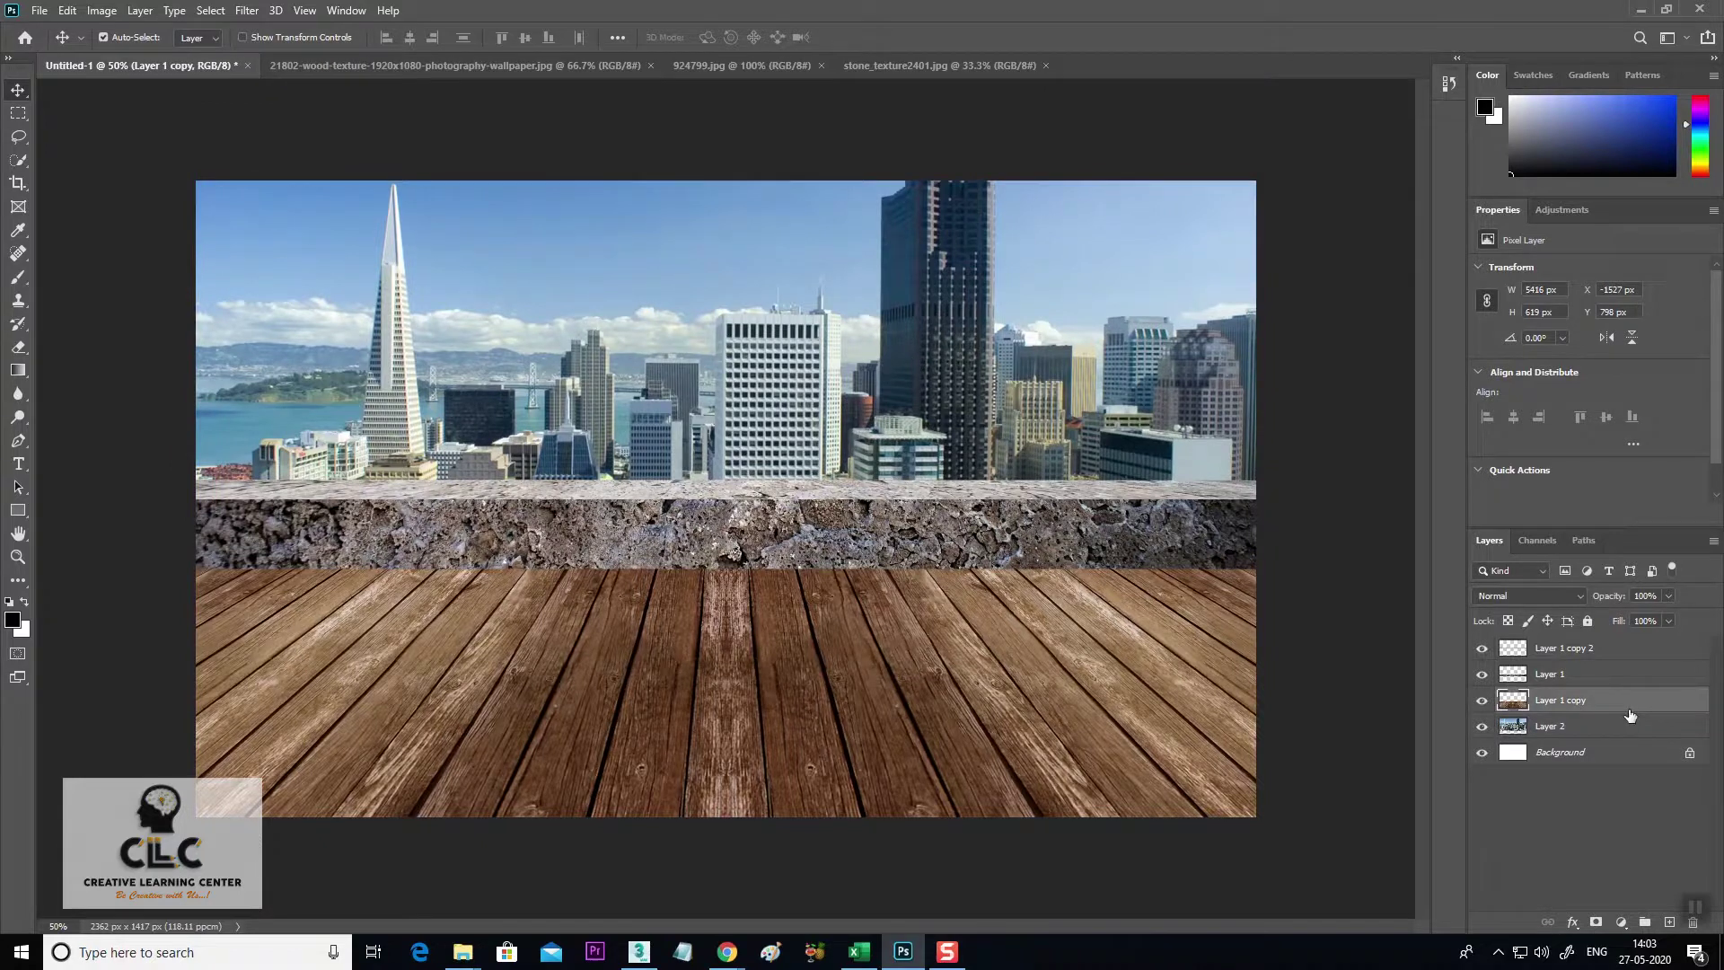
pyautogui.keyDown('shift'); pyautogui.click(1581, 648); pyautogui.keyUp('shift')
pyautogui.moveTo(950, 644); pyautogui.dragTo(945, 745)
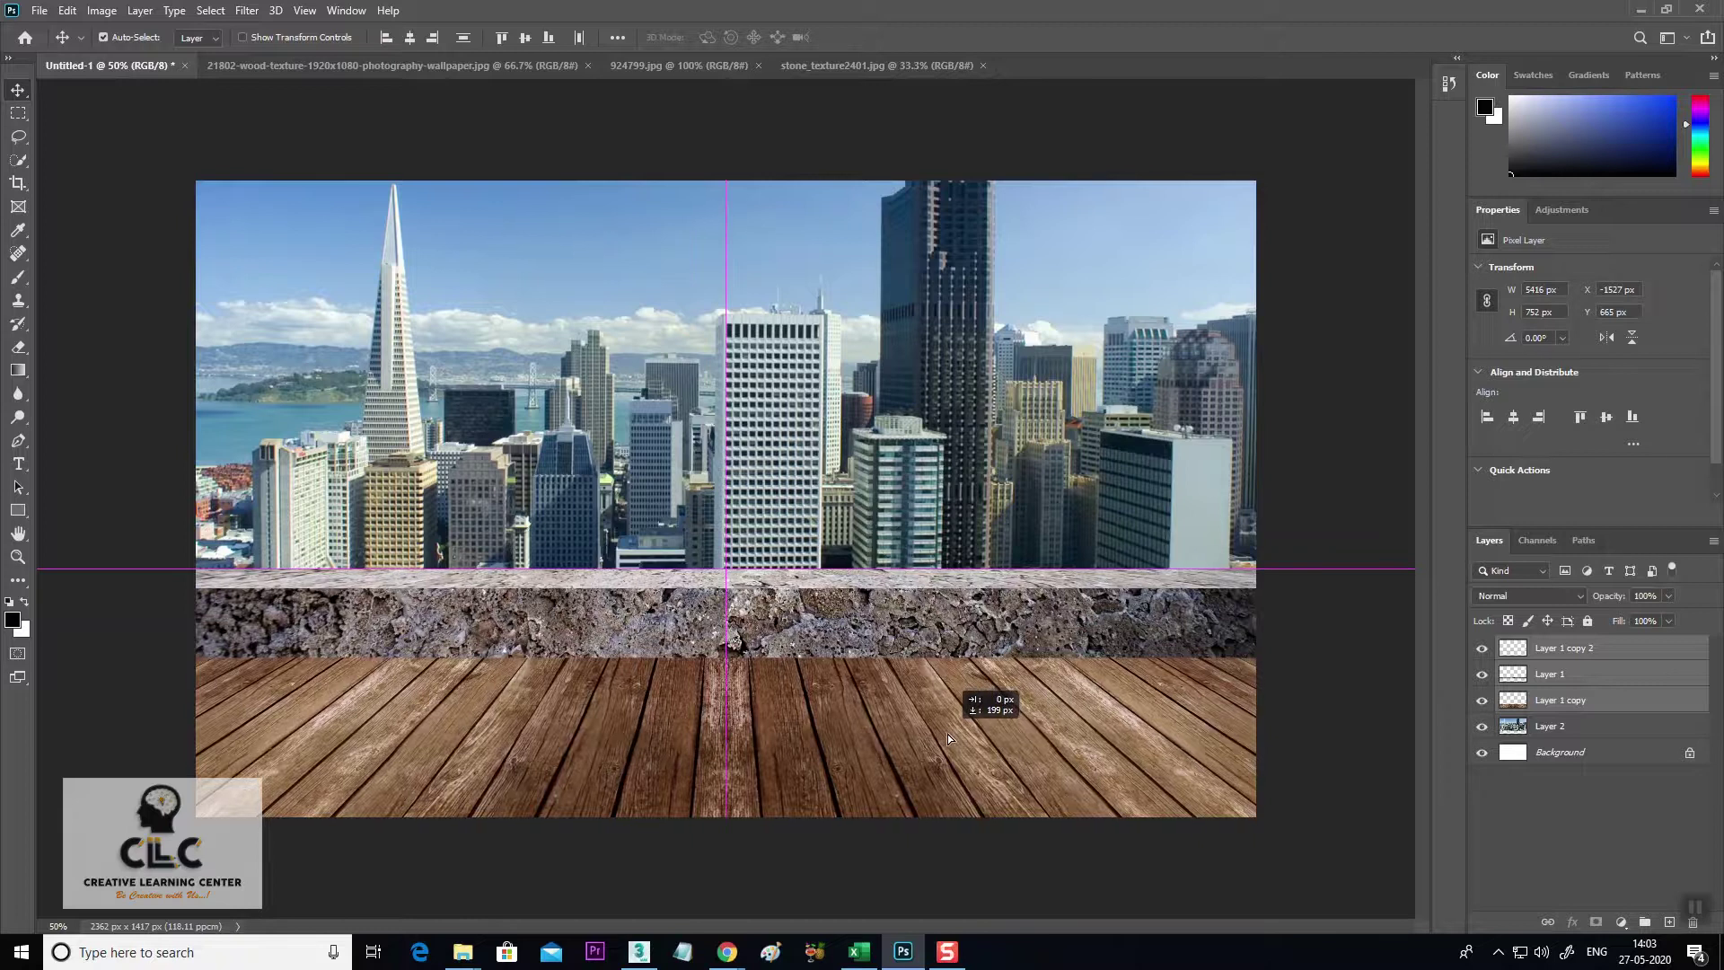
pyautogui.moveTo(945, 746); pyautogui.dragTo(944, 731)
# Check the composite, then merge Layer 1 and Layer 1 copy 2 into one stone layer.
pyautogui.click(1371, 649)
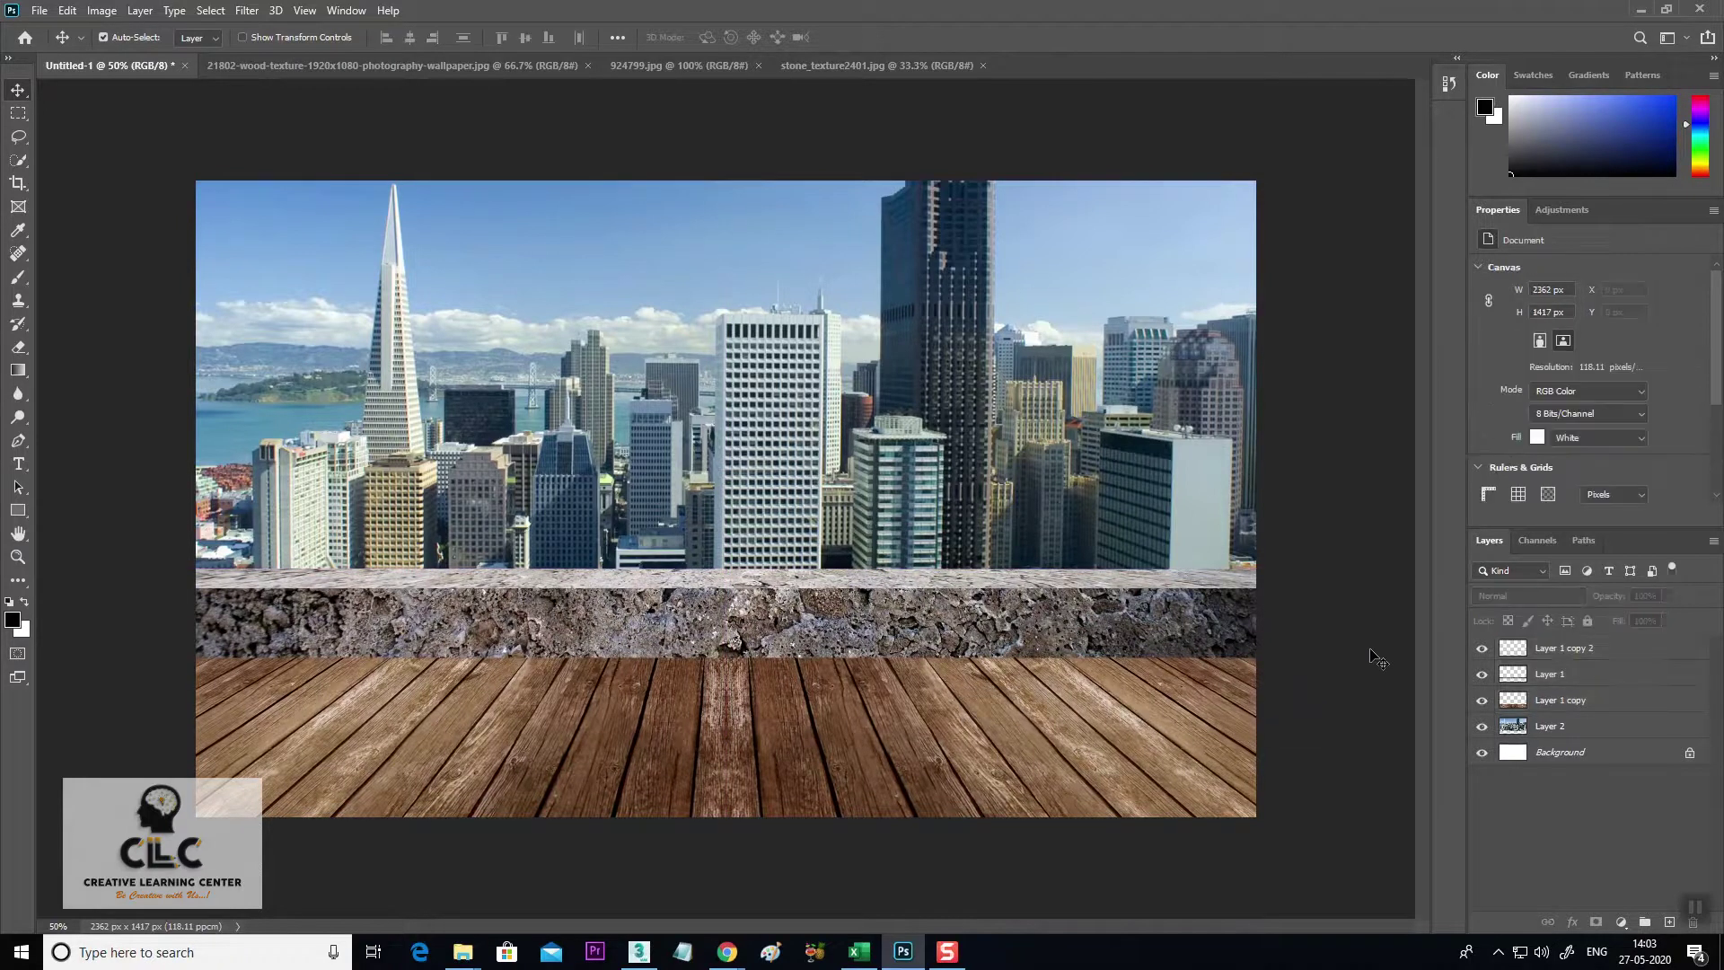
pyautogui.hotkey('ctrl', '-')
pyautogui.hotkey('ctrl', '-')
pyautogui.hotkey('ctrl', '+')
pyautogui.hotkey('ctrl', '+')
pyautogui.click(1564, 683)
pyautogui.keyDown('ctrl'); pyautogui.click(1558, 654); pyautogui.keyUp('ctrl')
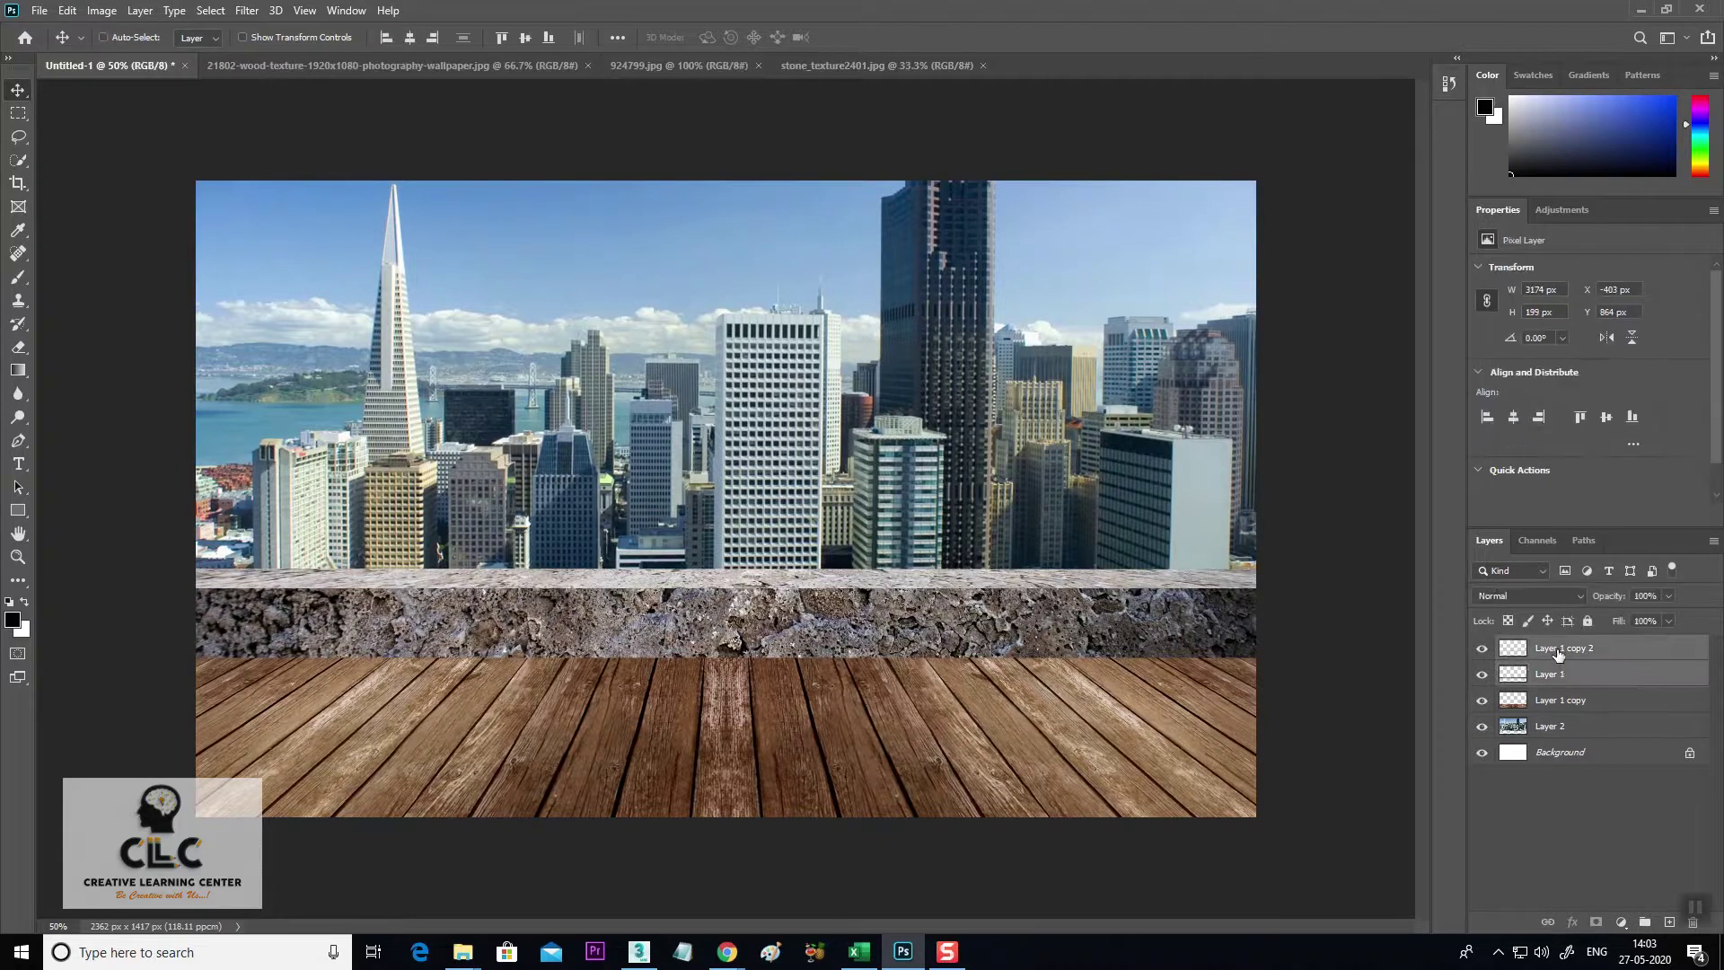
pyautogui.hotkey('ctrl', 'e')
# Shorten the merged stone wall from its top edge and apply the transform.
pyautogui.hotkey('ctrl', 't')
pyautogui.moveTo(728, 566); pyautogui.dragTo(727, 599)
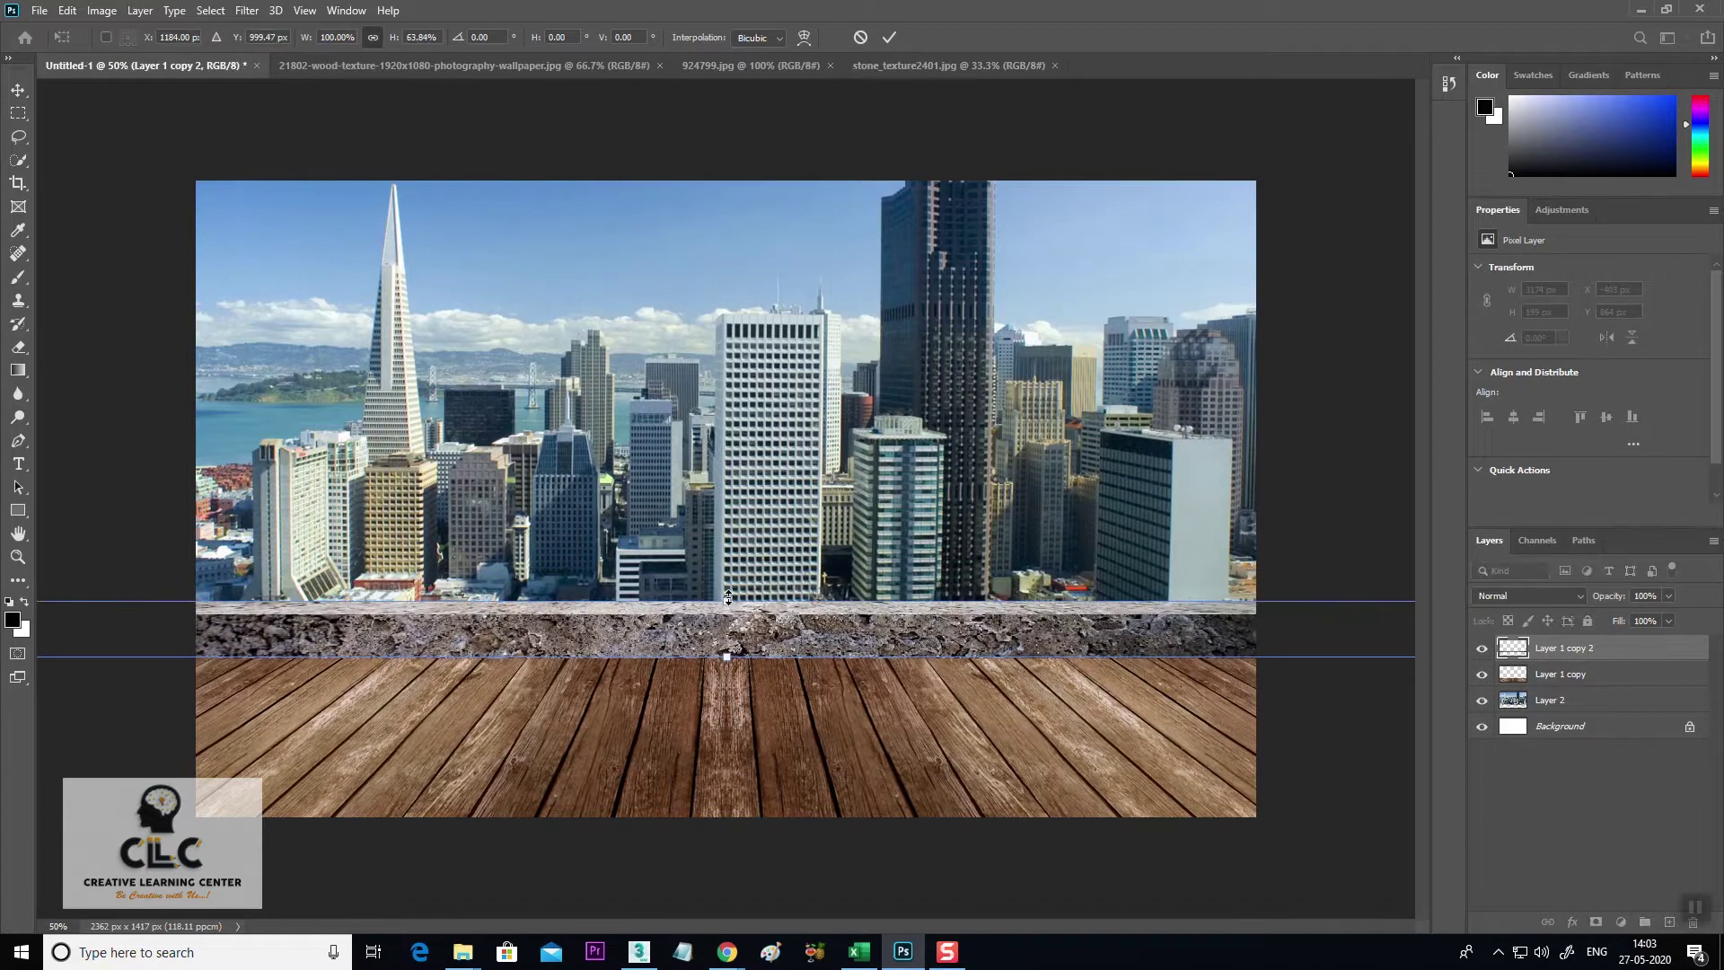
pyautogui.hotkey('ctrl', '-')
pyautogui.moveTo(1204, 587); pyautogui.dragTo(1201, 586)
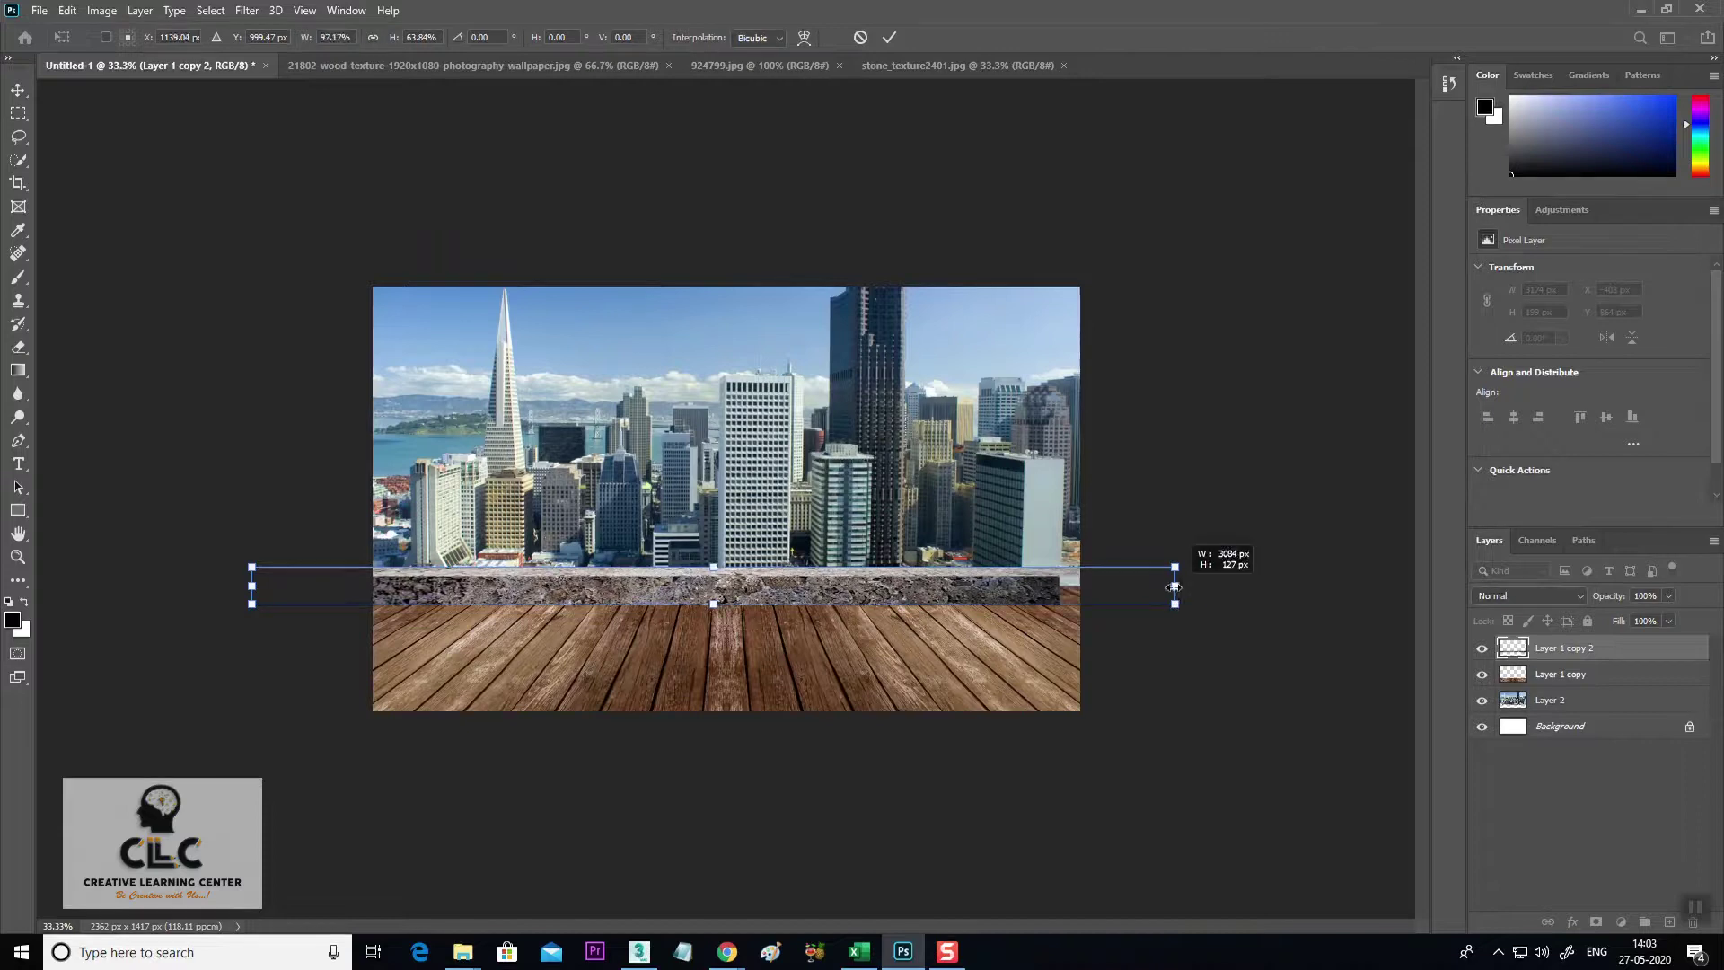
pyautogui.press('Return')
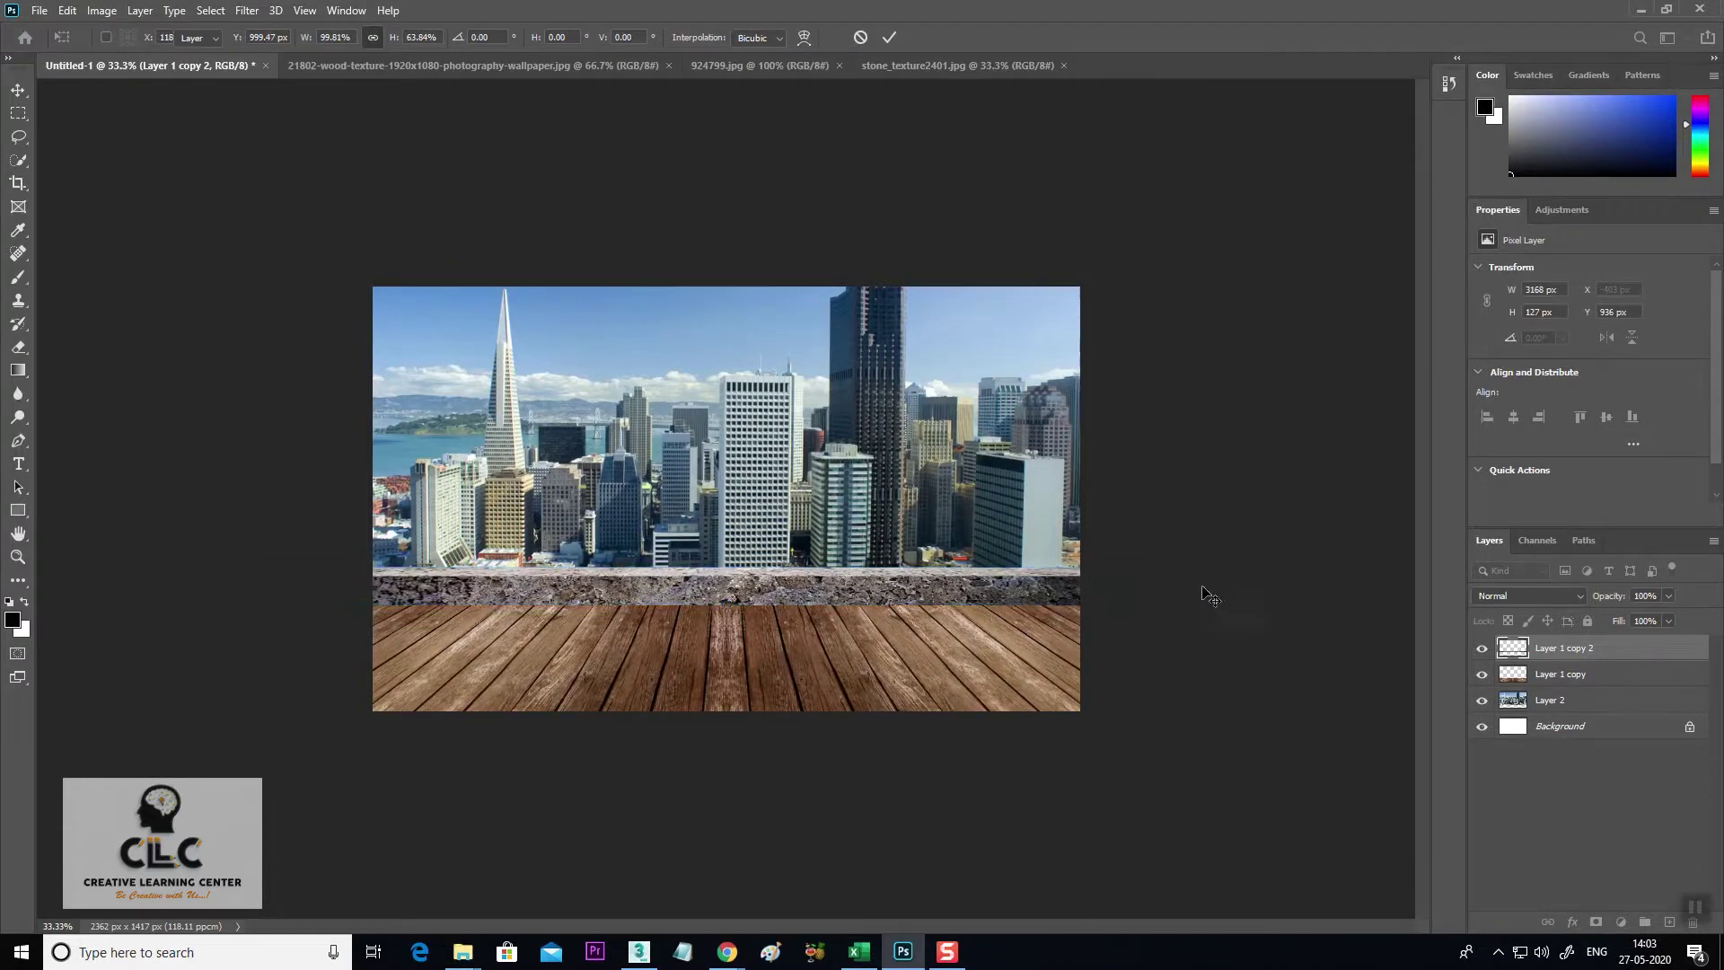
pyautogui.hotkey('ctrl', '+')
pyautogui.hotkey('ctrl', '+')
pyautogui.hotkey('ctrl', '-')
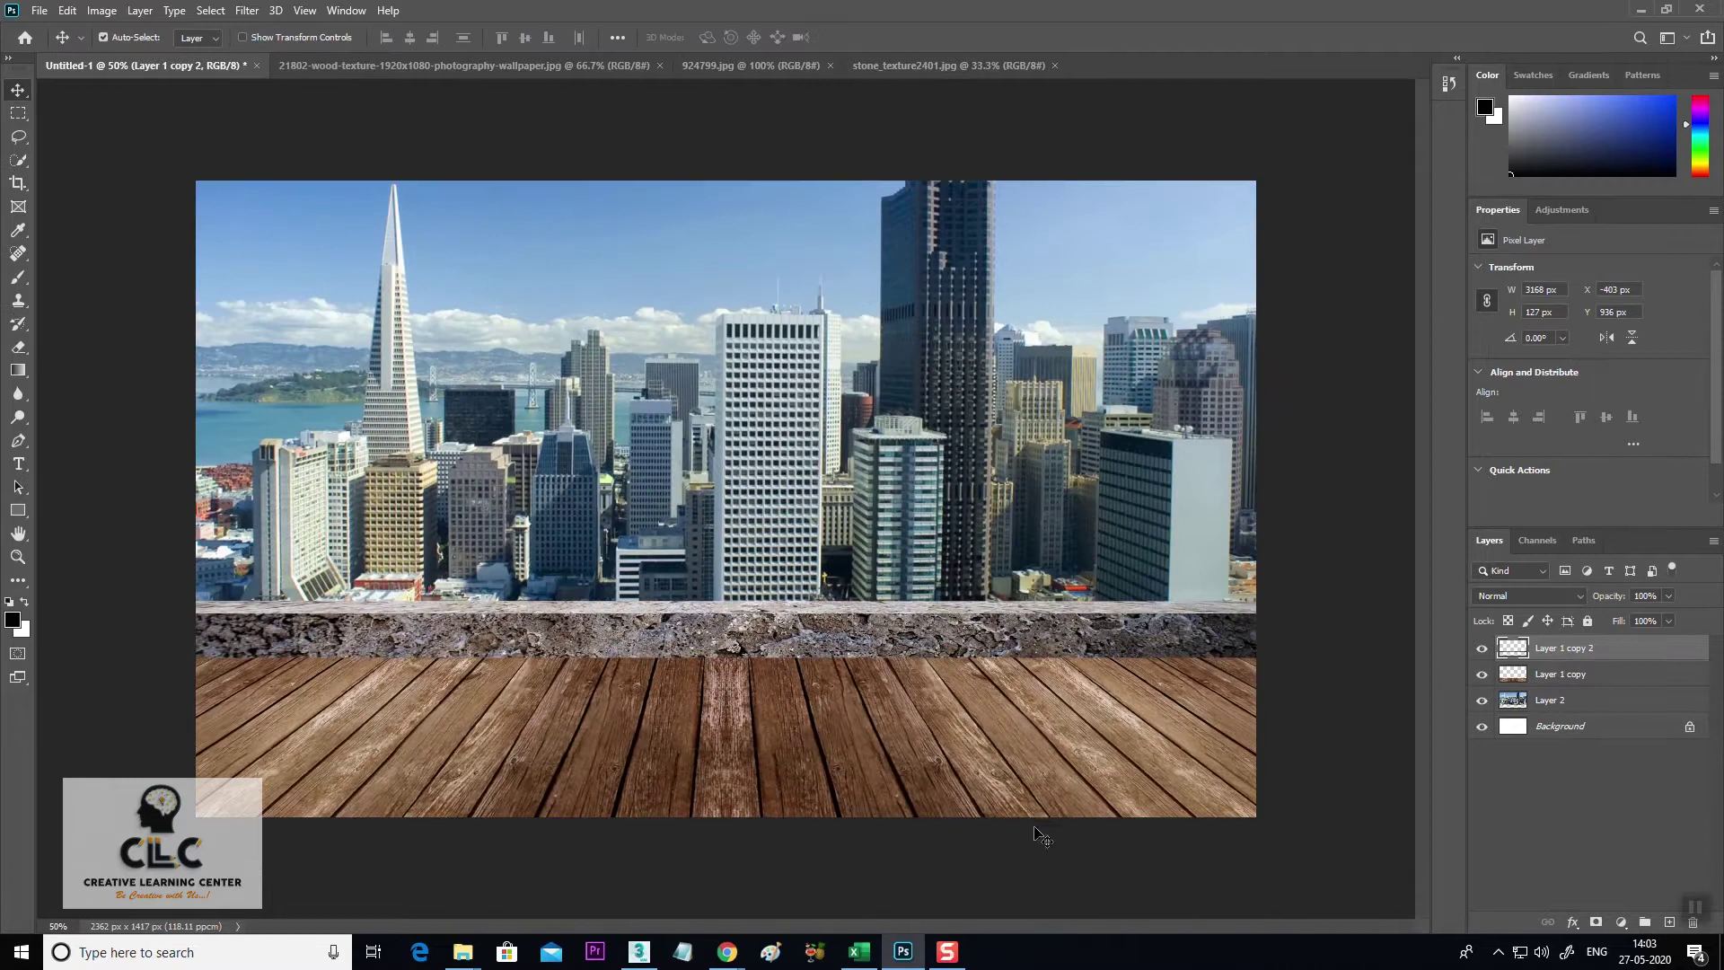
pyautogui.hotkey('ctrl', '-')
pyautogui.hotkey('ctrl', '+')
# Add a Levels layer with midtones 1.07 and white input 238, then show the wood texture document.
pyautogui.click(1622, 922)
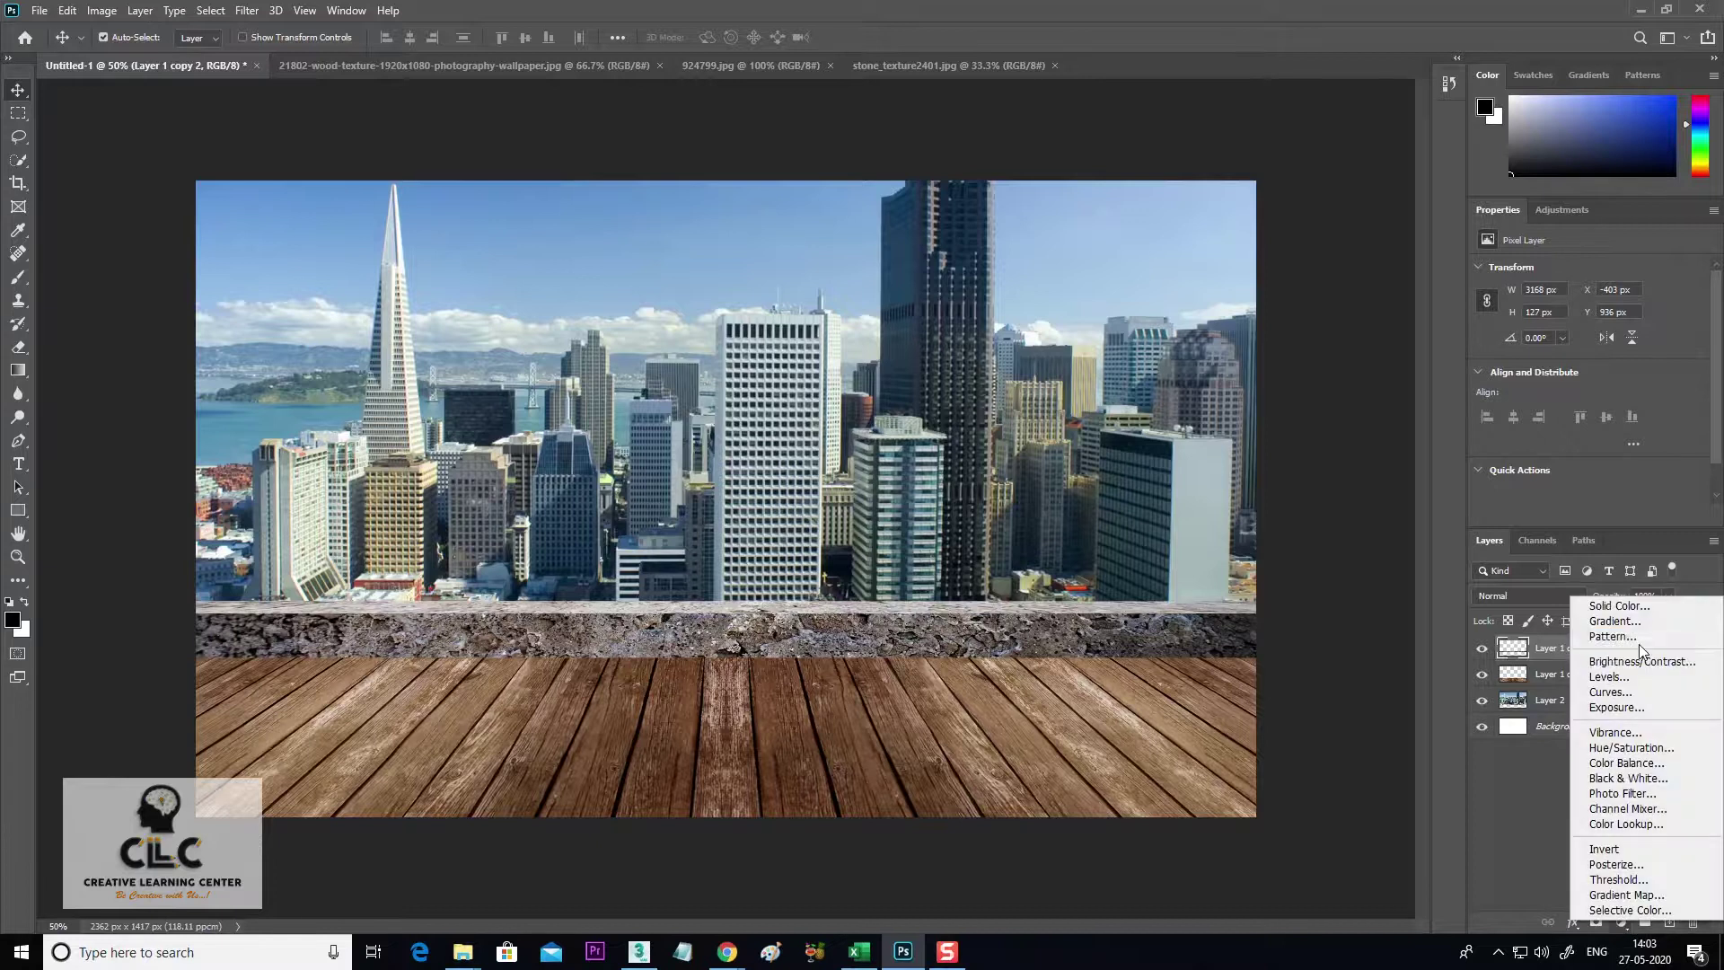
pyautogui.click(1620, 678)
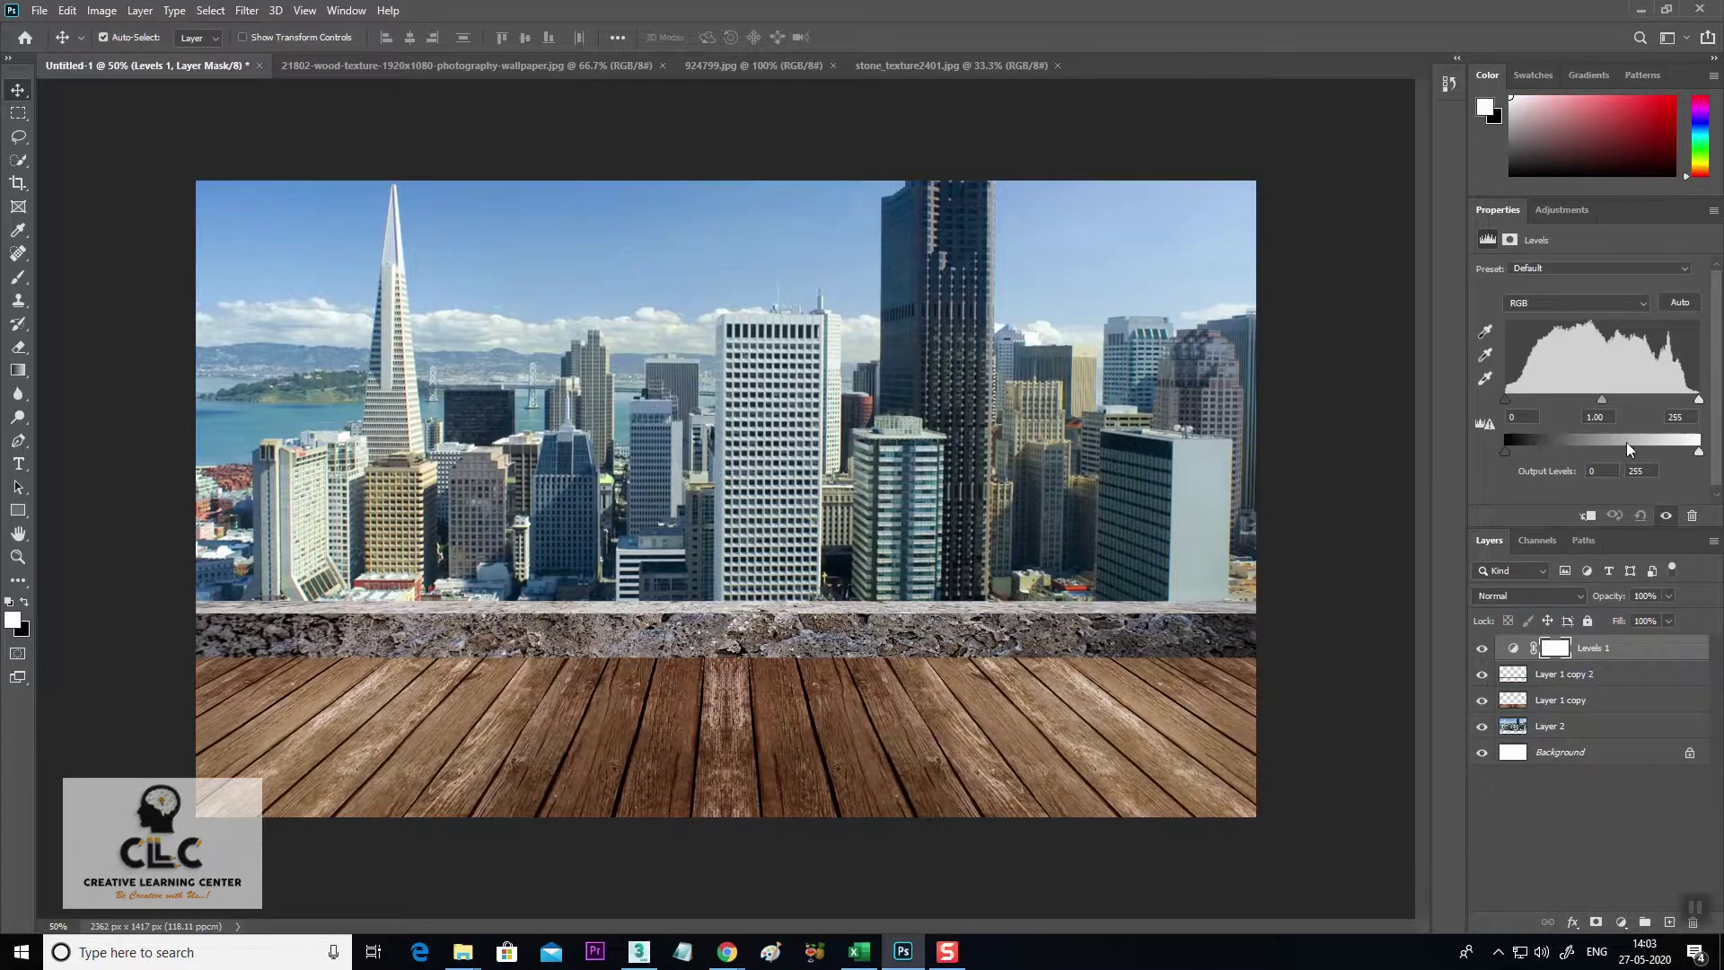
pyautogui.moveTo(1603, 400); pyautogui.dragTo(1588, 400)
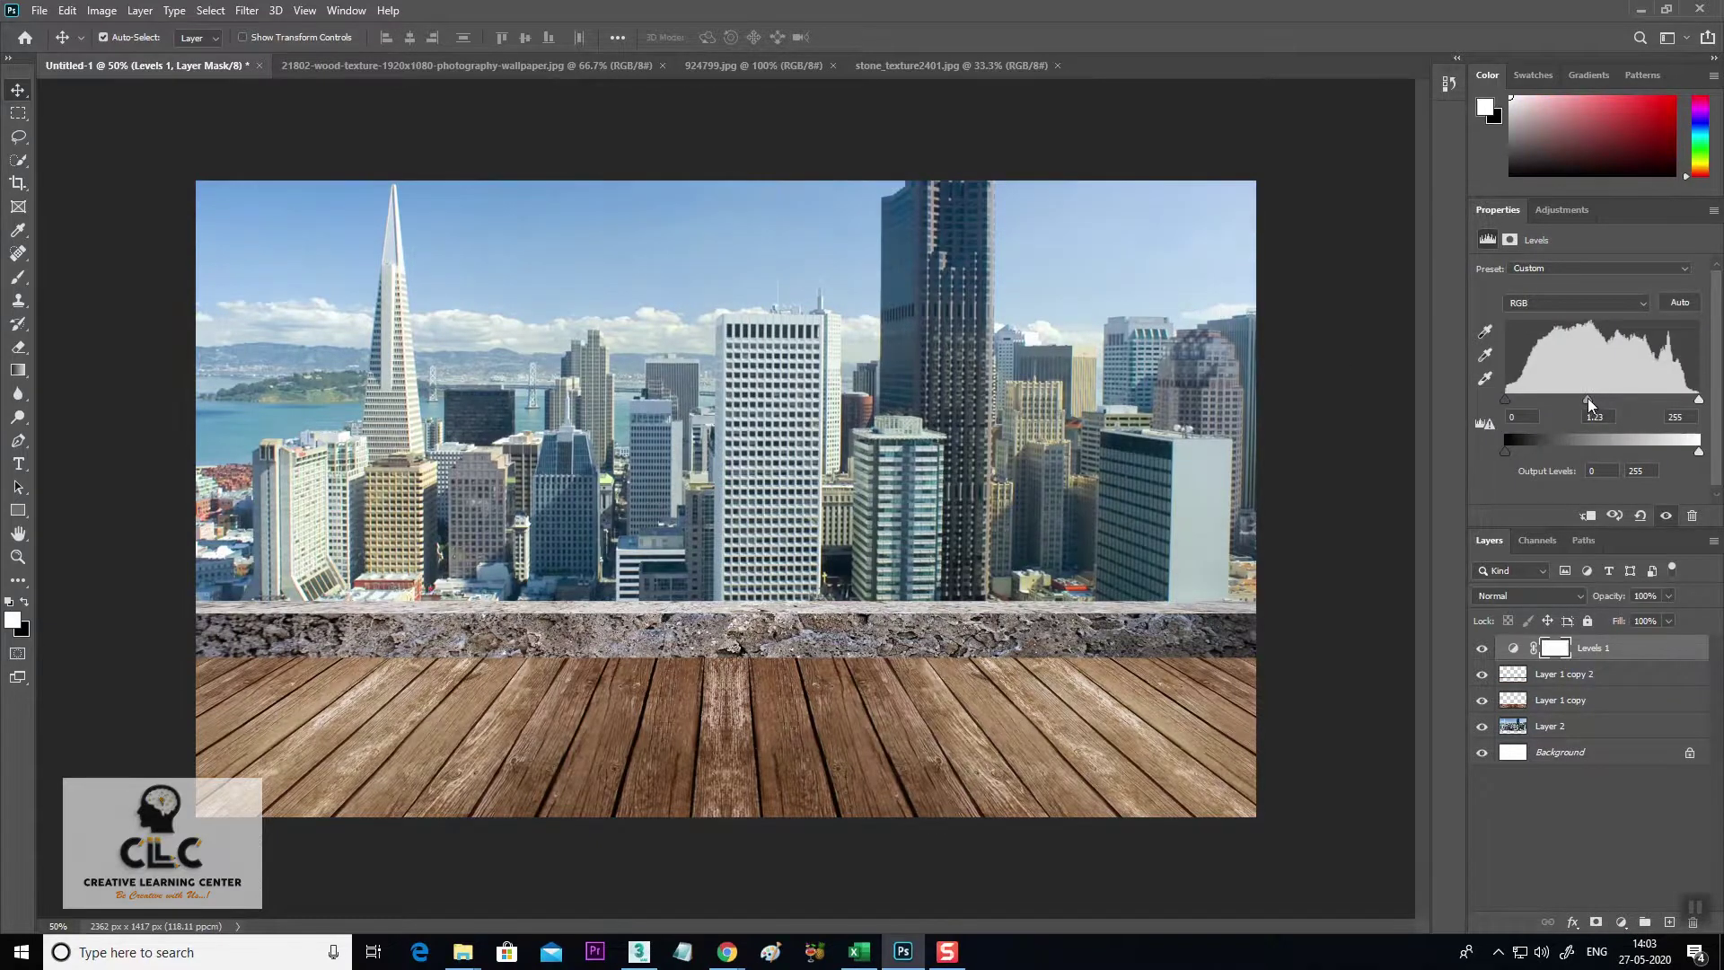
pyautogui.moveTo(1700, 400); pyautogui.dragTo(1593, 401)
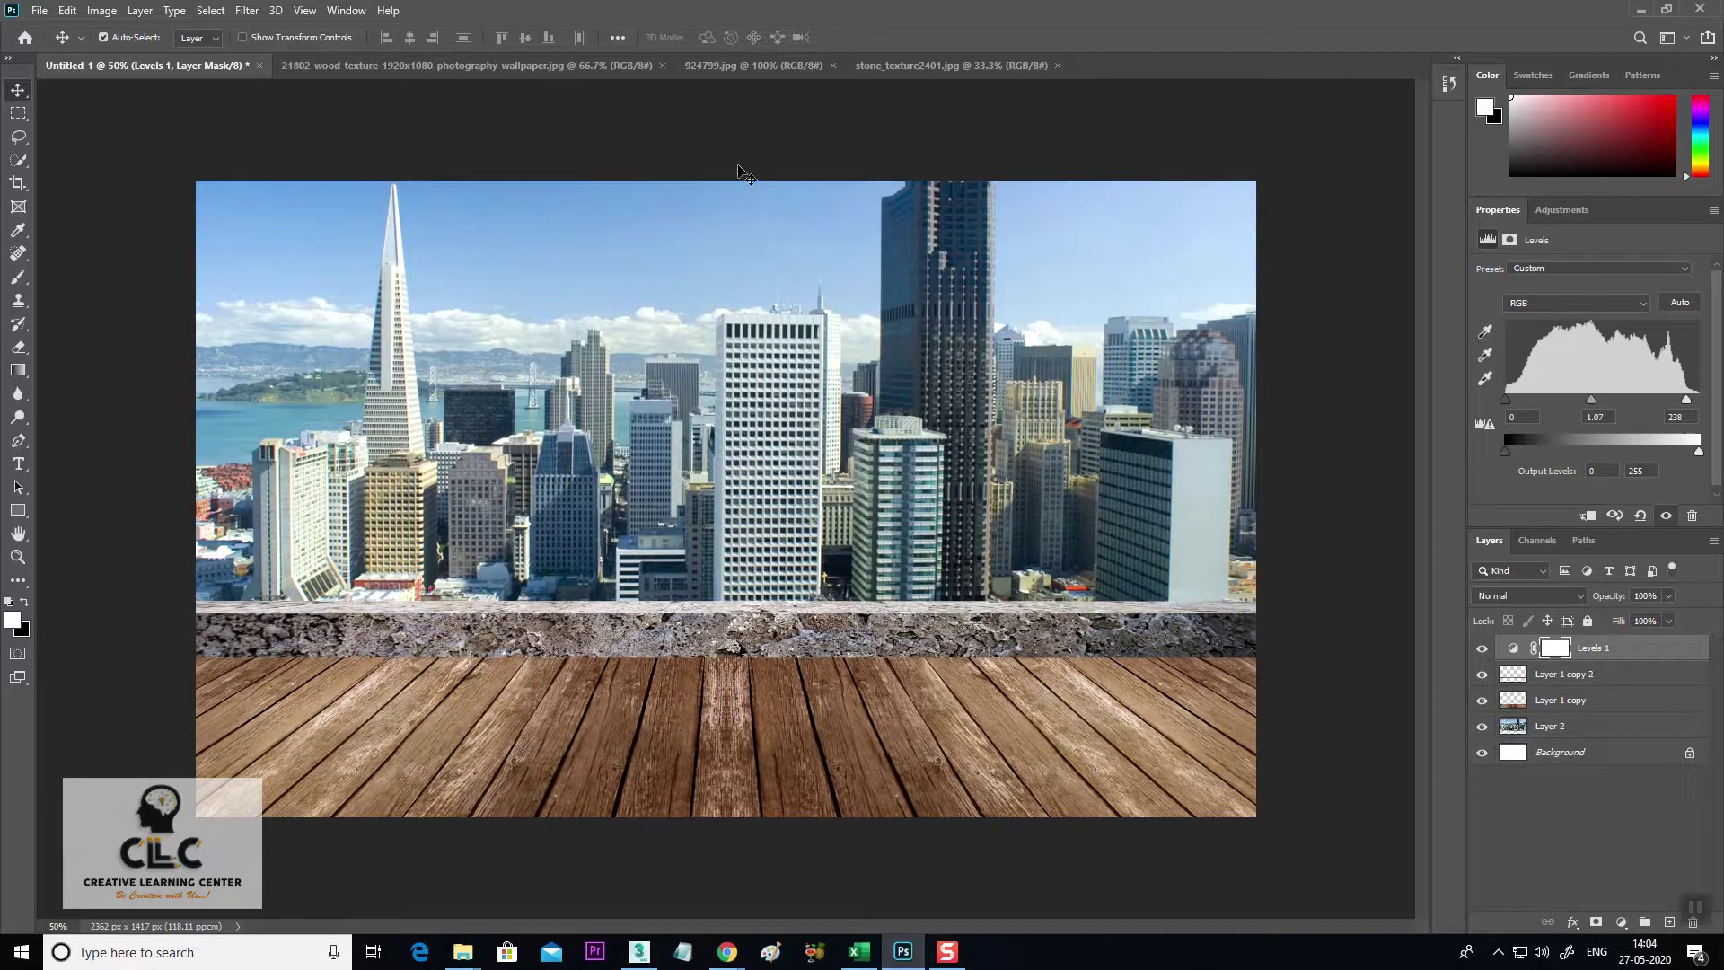
pyautogui.click(550, 66)
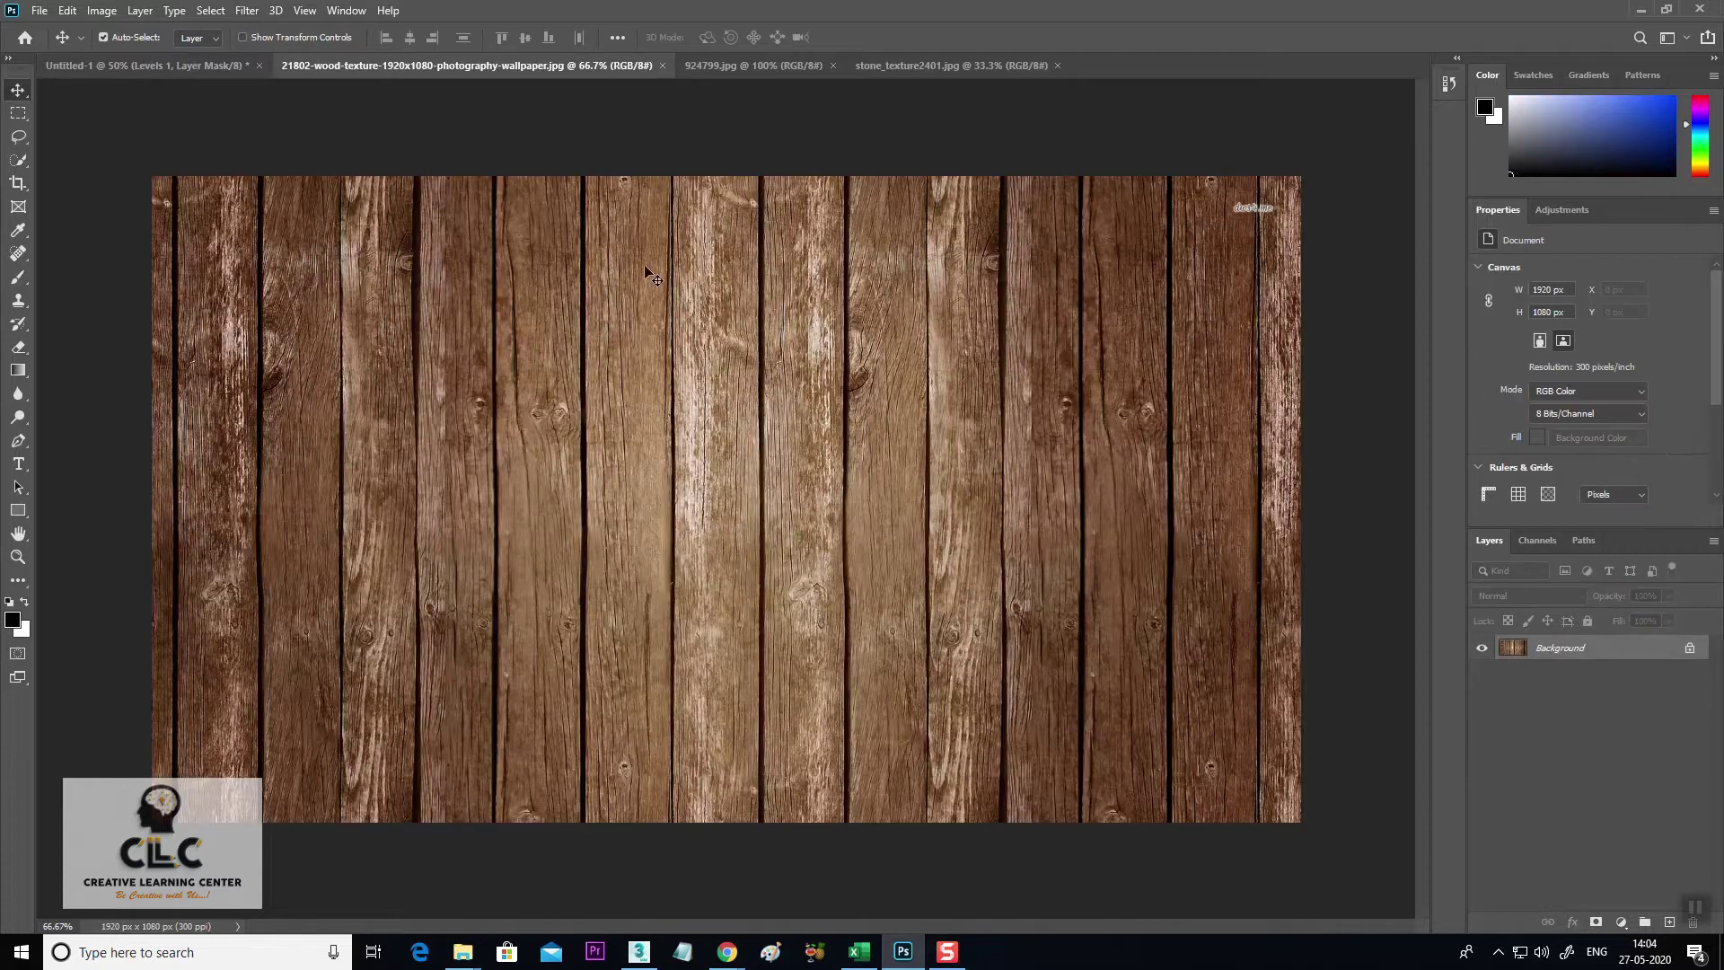
pyautogui.click(213, 65)
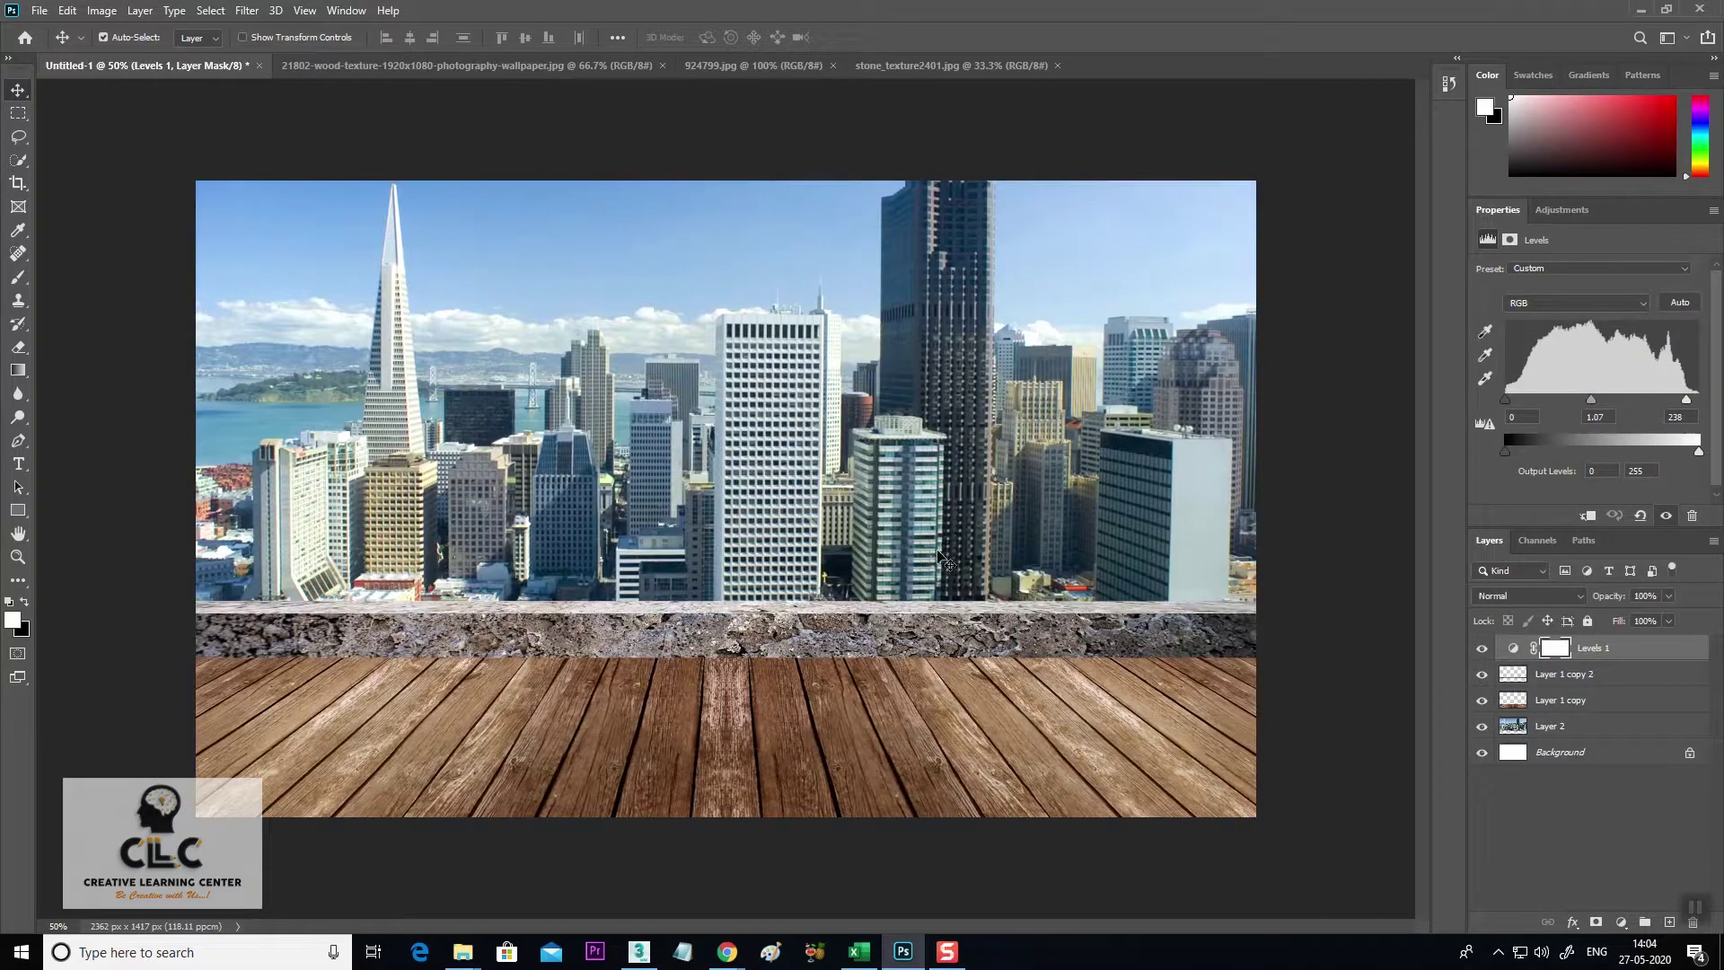